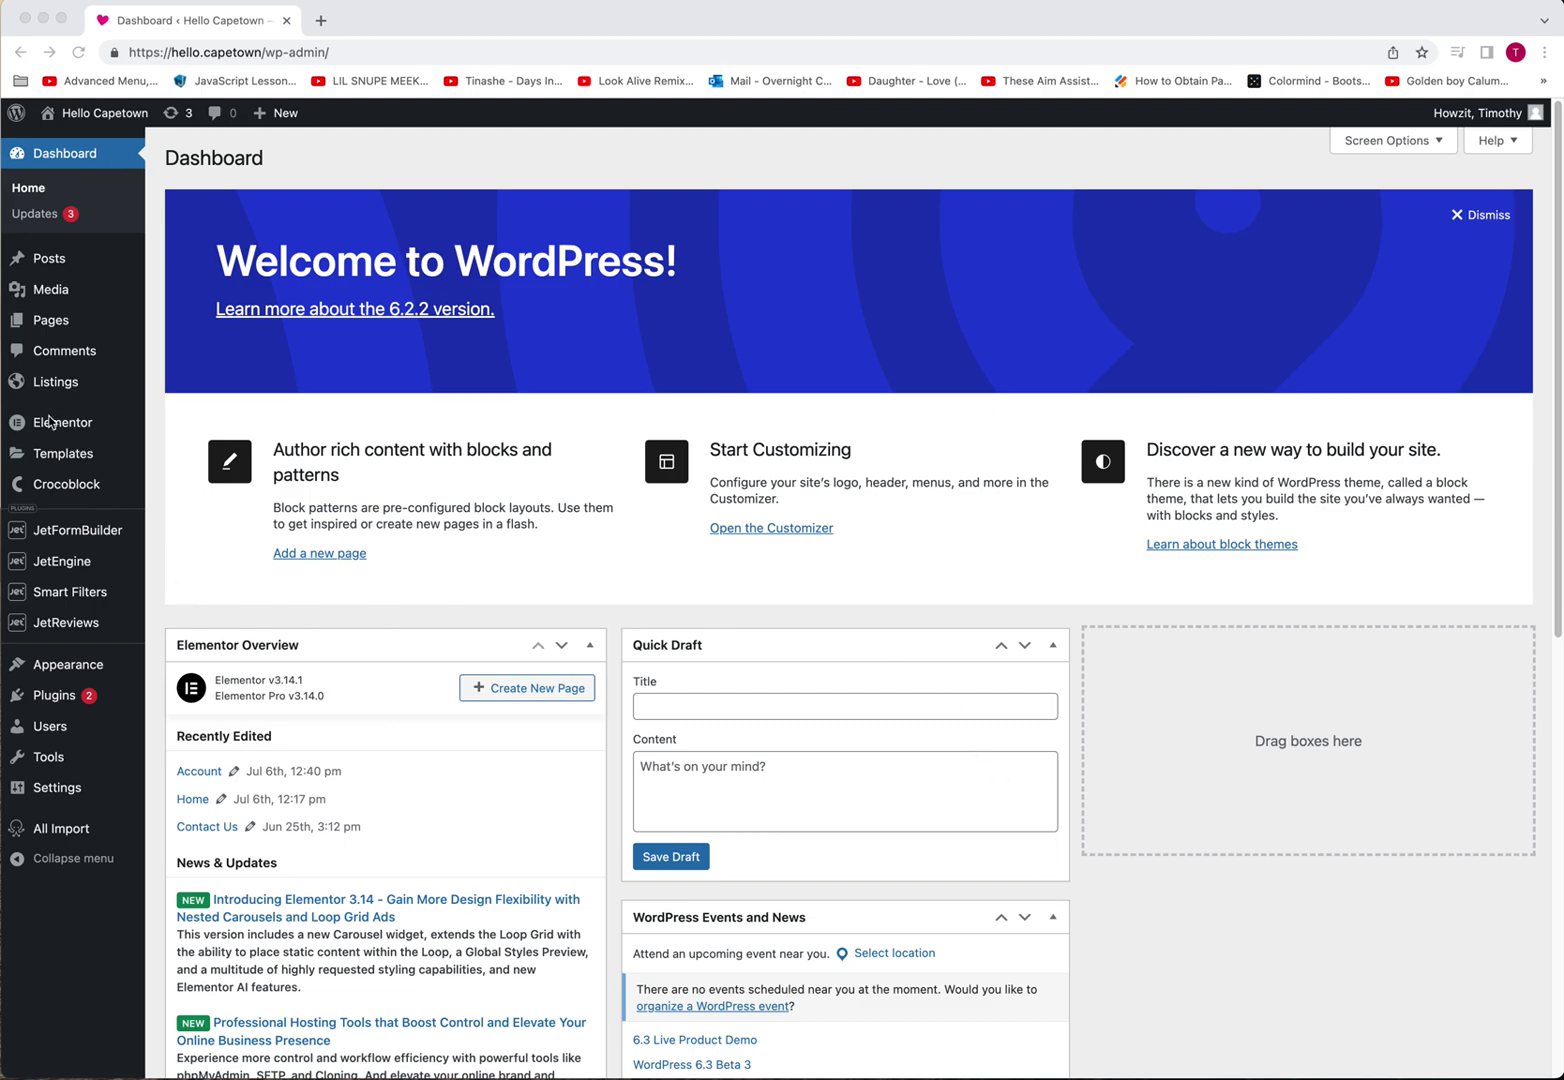
Open the All Listings page from the Listings entry in the admin sidebar
left_click(60, 386)
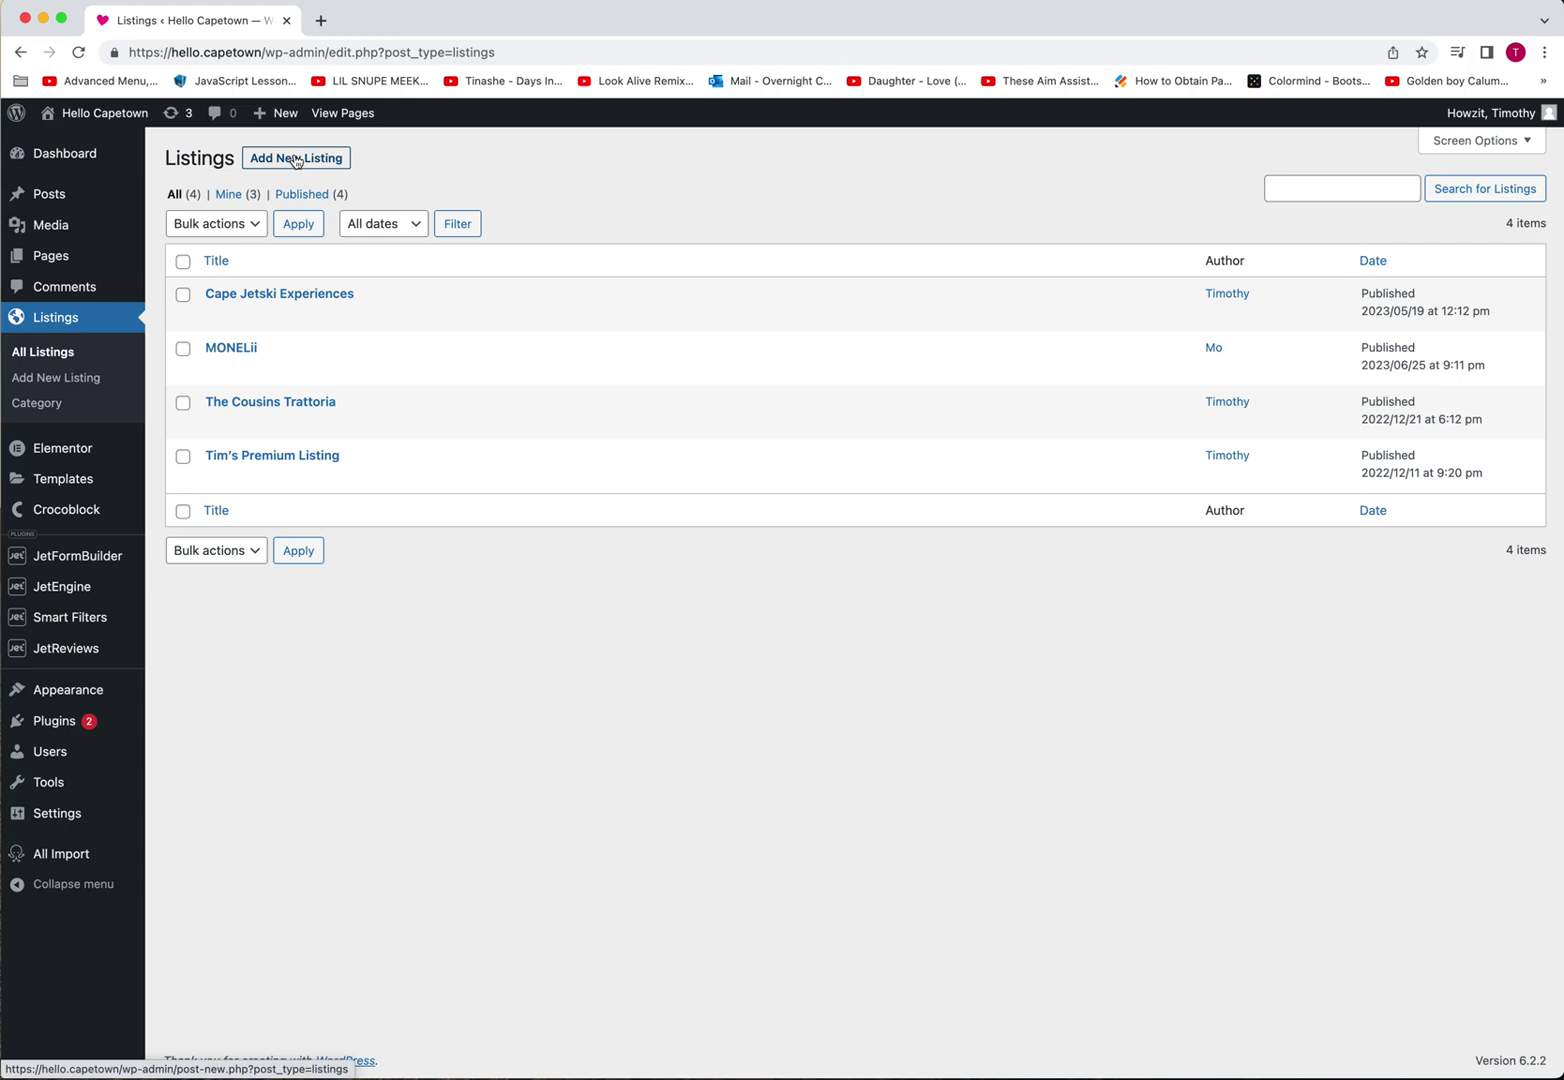
left_click(296, 158)
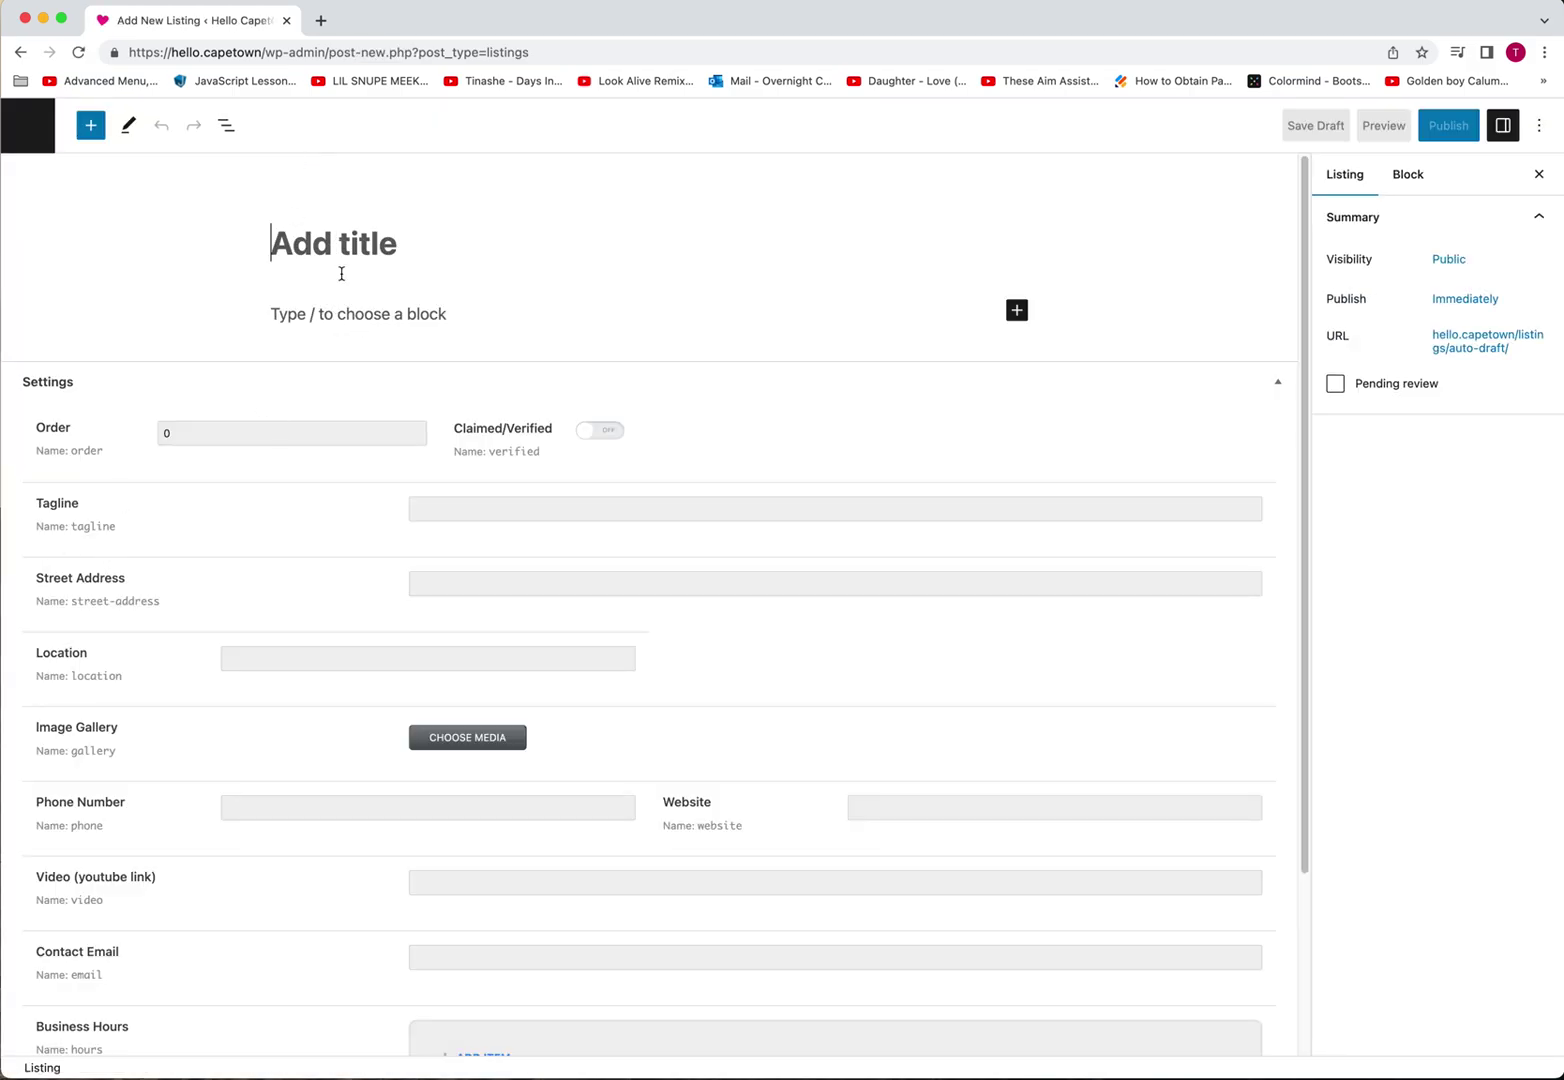
left_click(343, 313)
left_click(1352, 178)
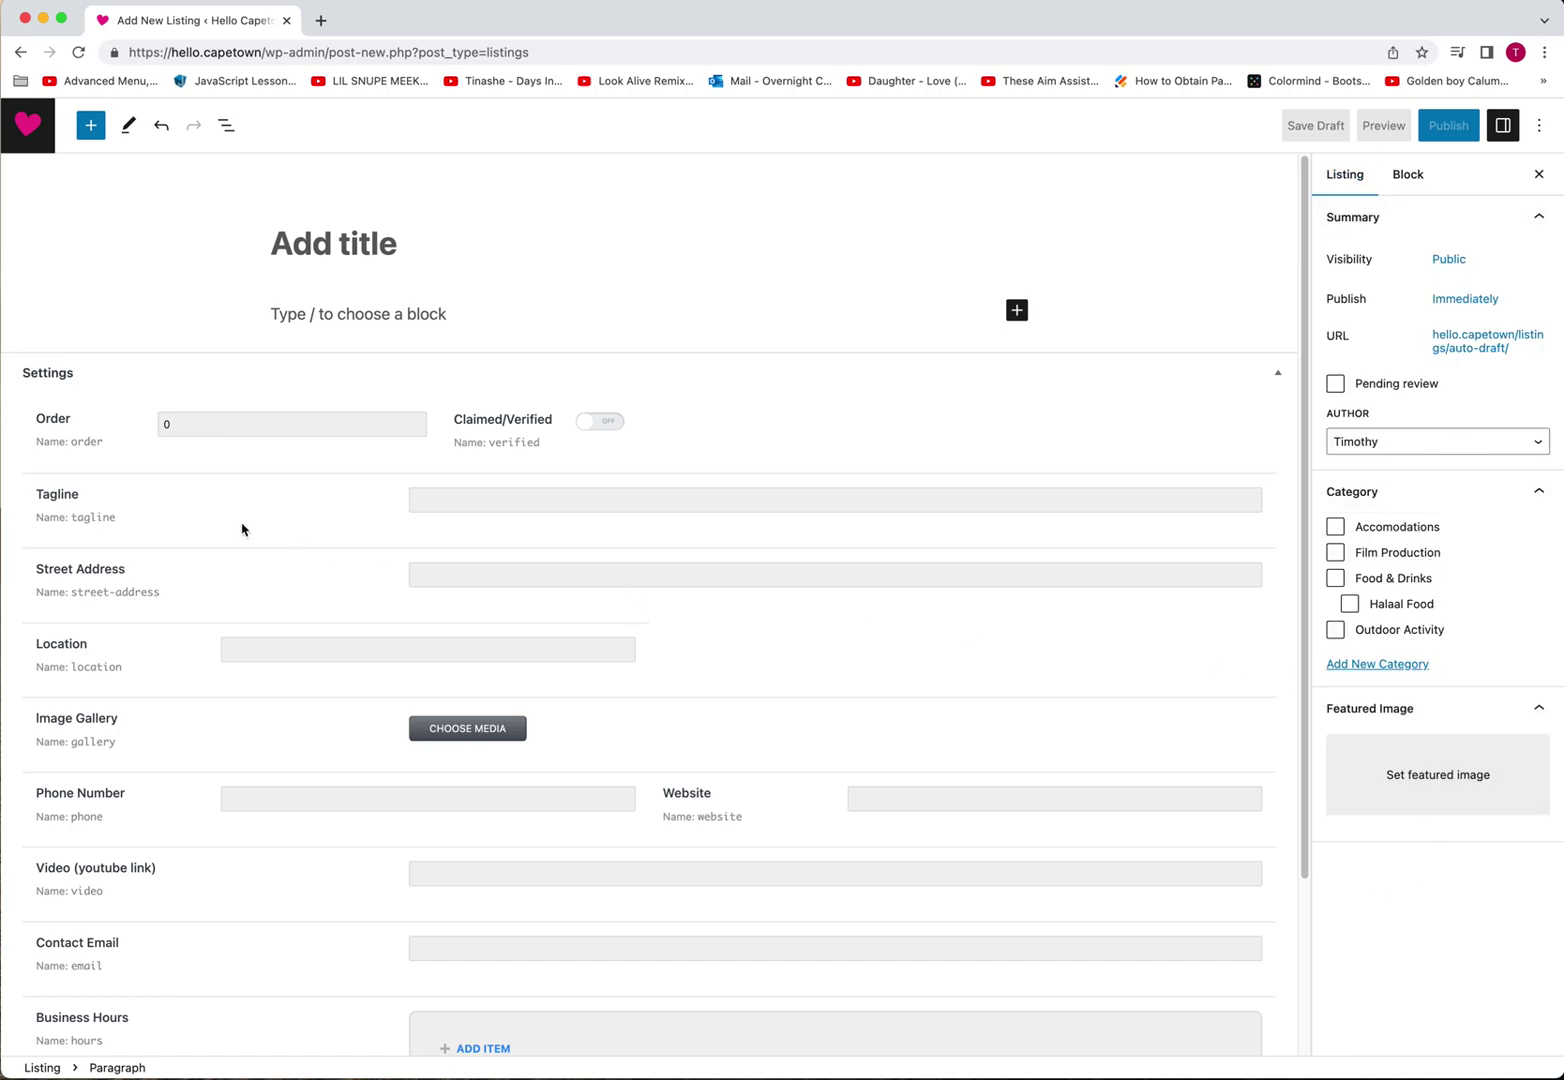
scroll(235, 823, "down", 2)
scroll(234, 823, "down", 2)
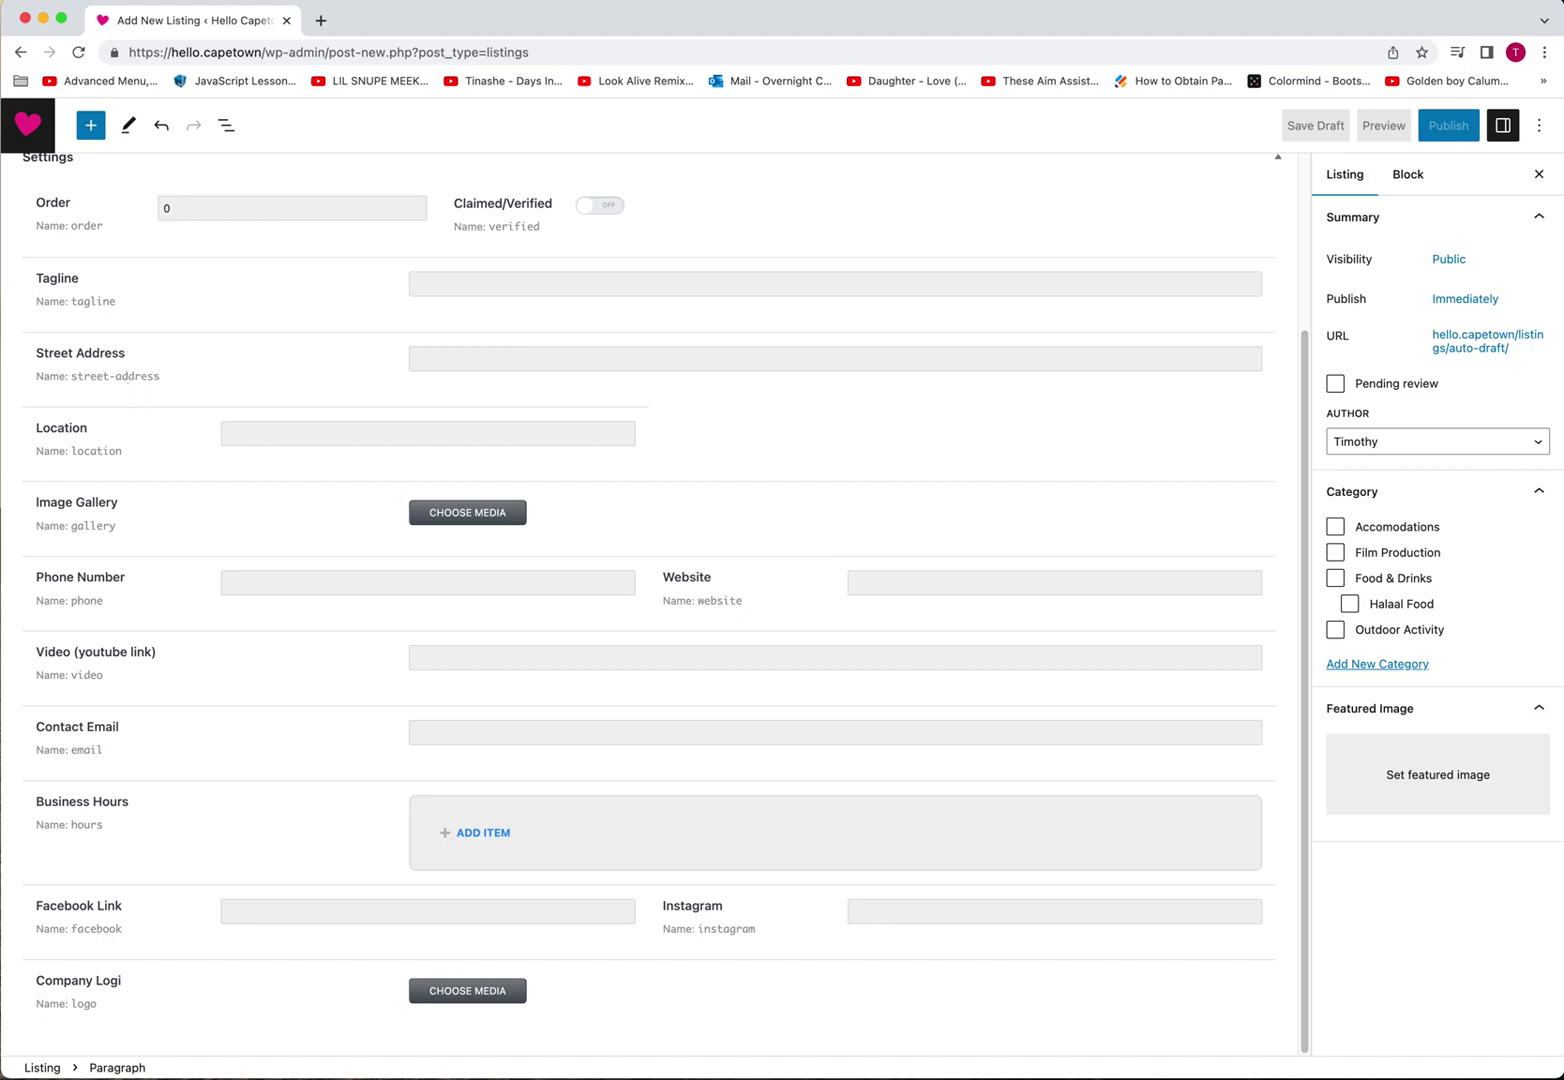
left_click(24, 126)
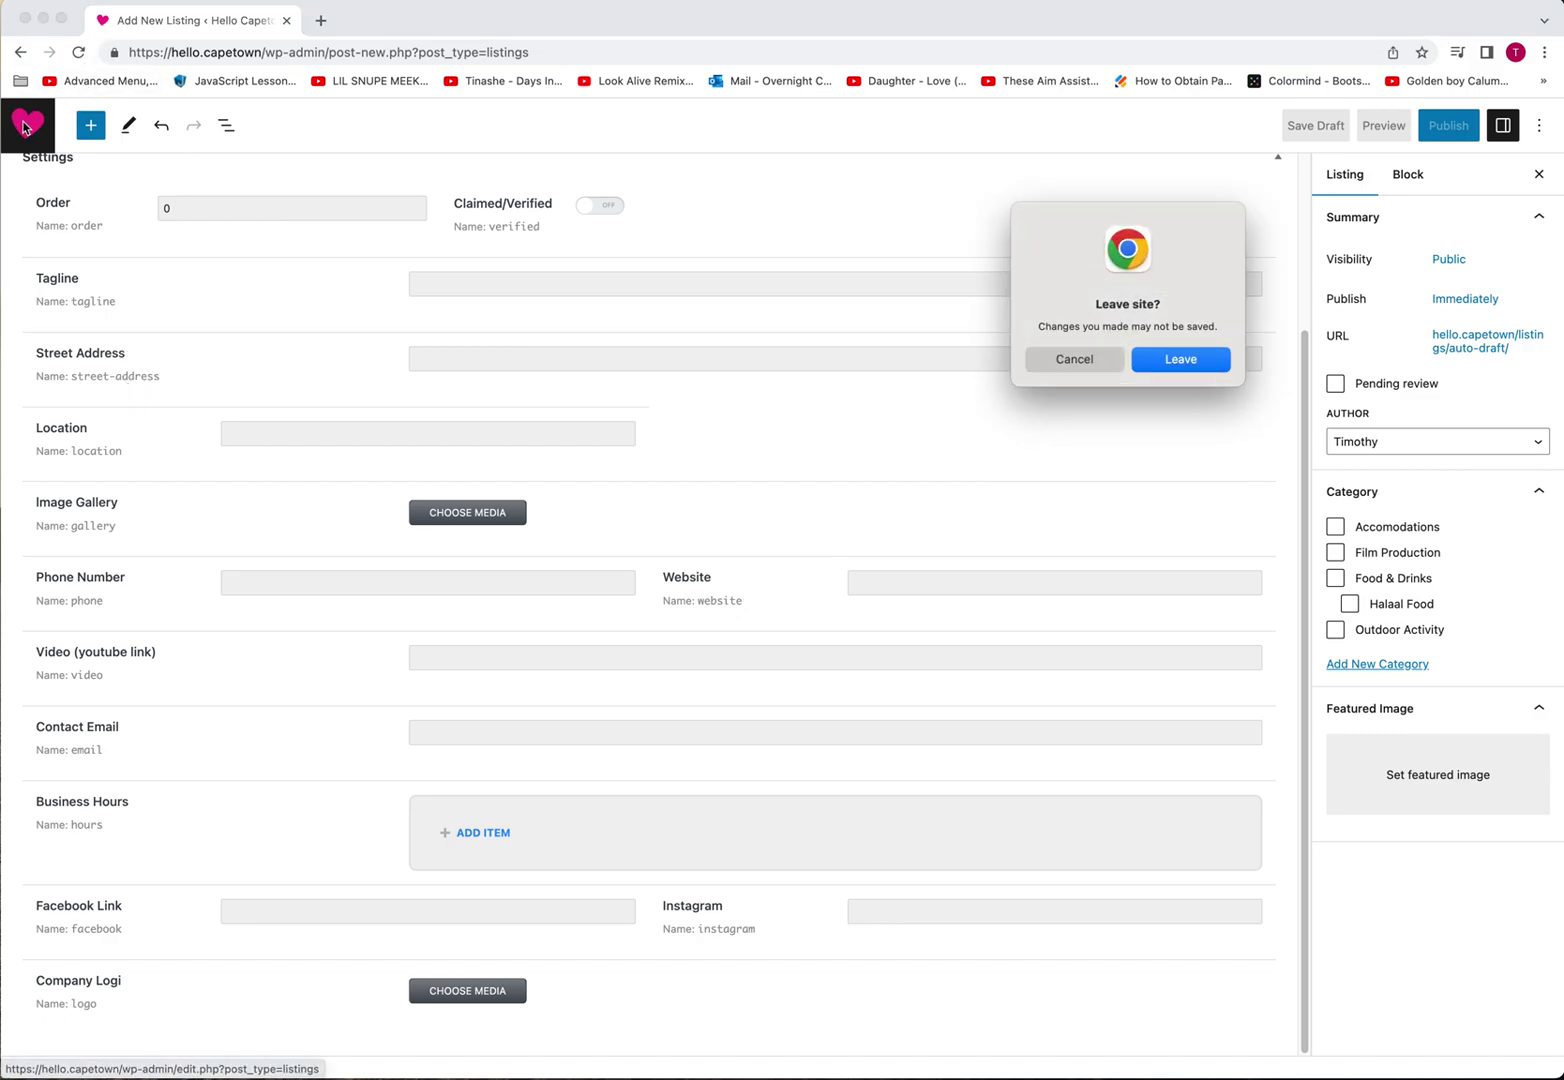
left_click(1208, 360)
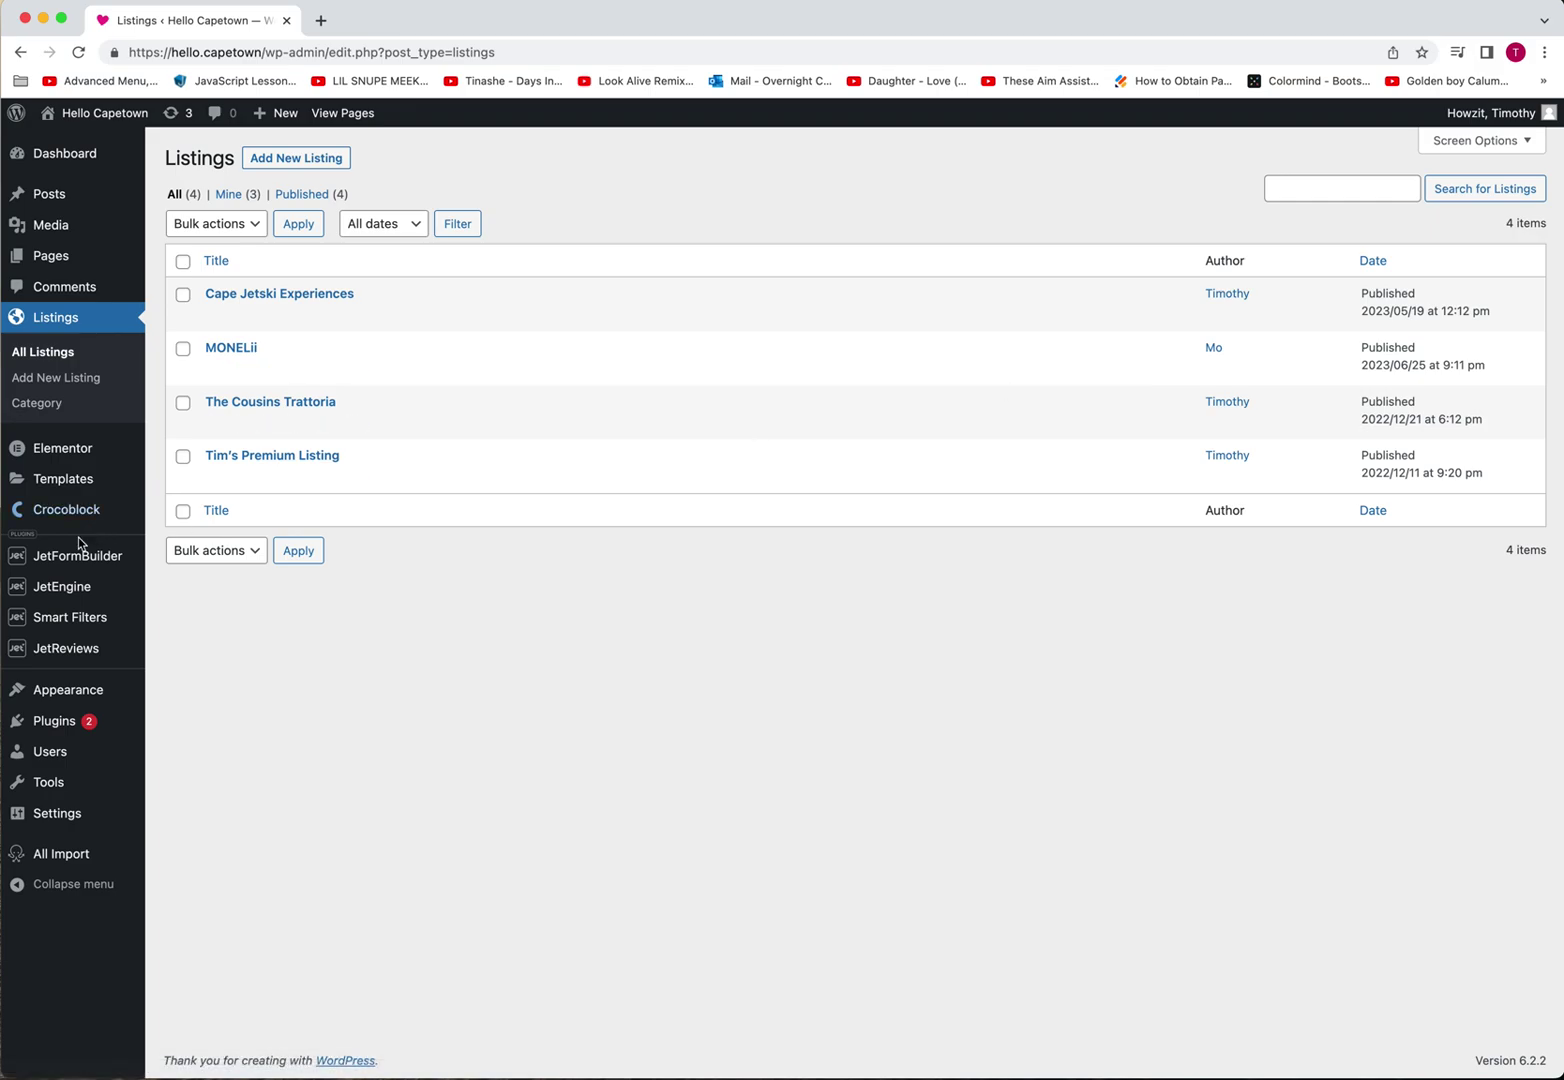
Start a new WP All Import and upload the file 3300 records.xlsx
left_click(55, 858)
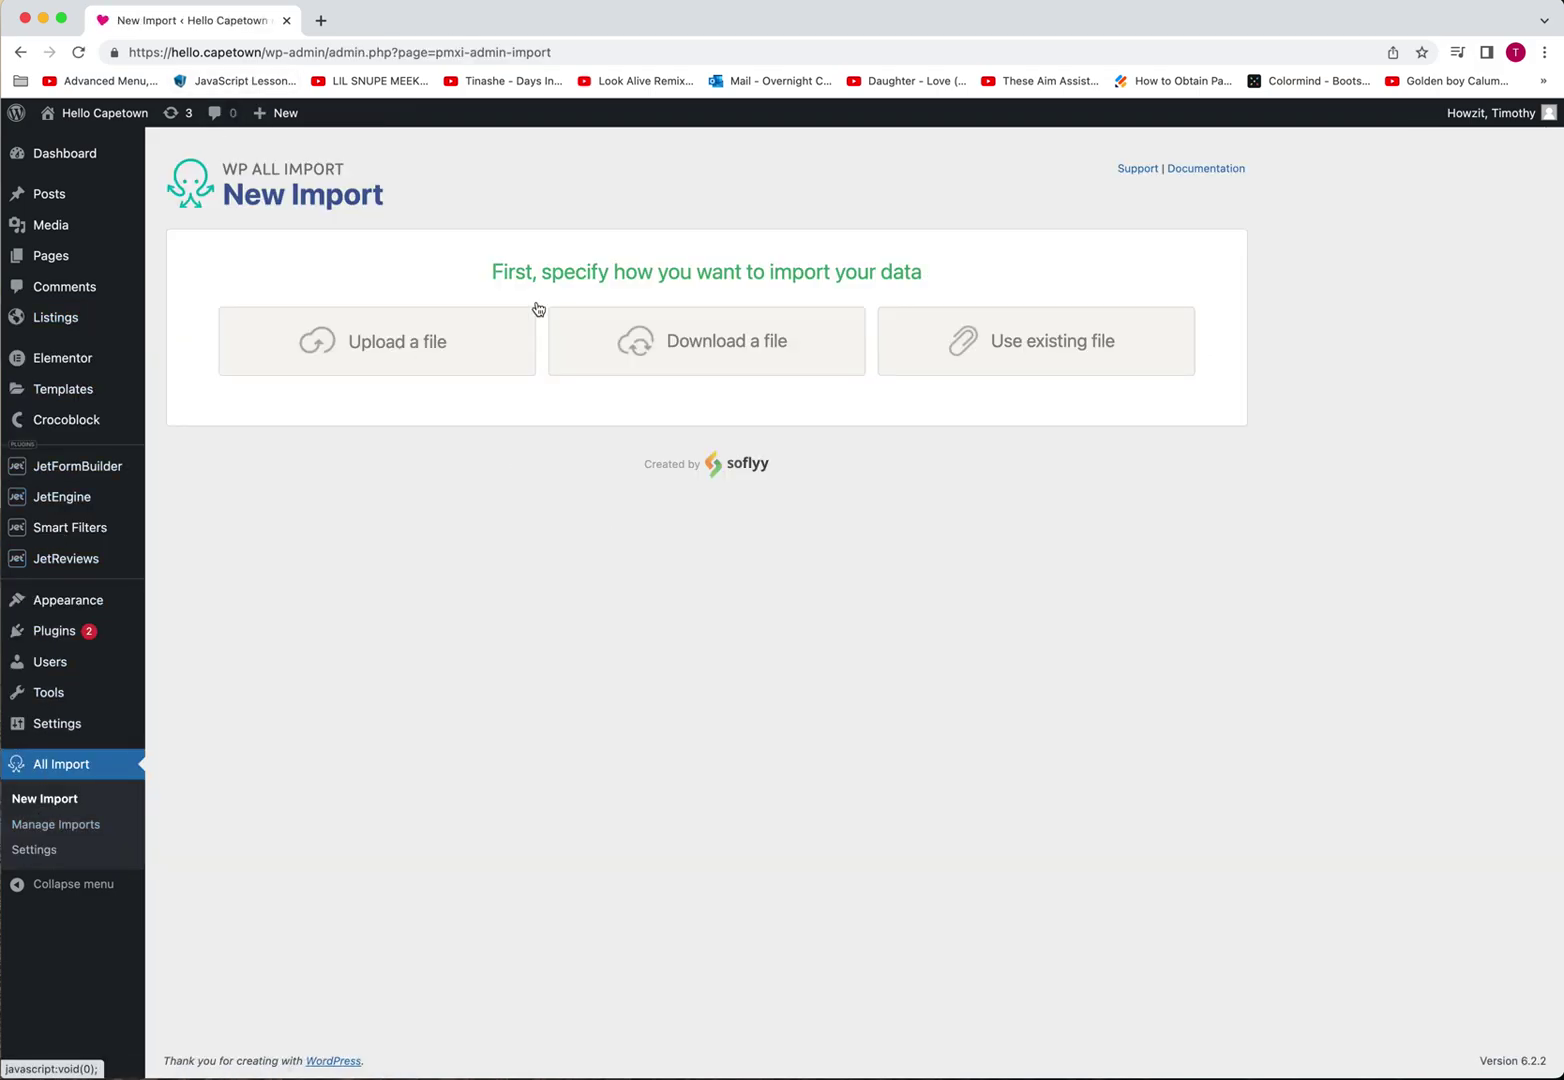
left_click(377, 370)
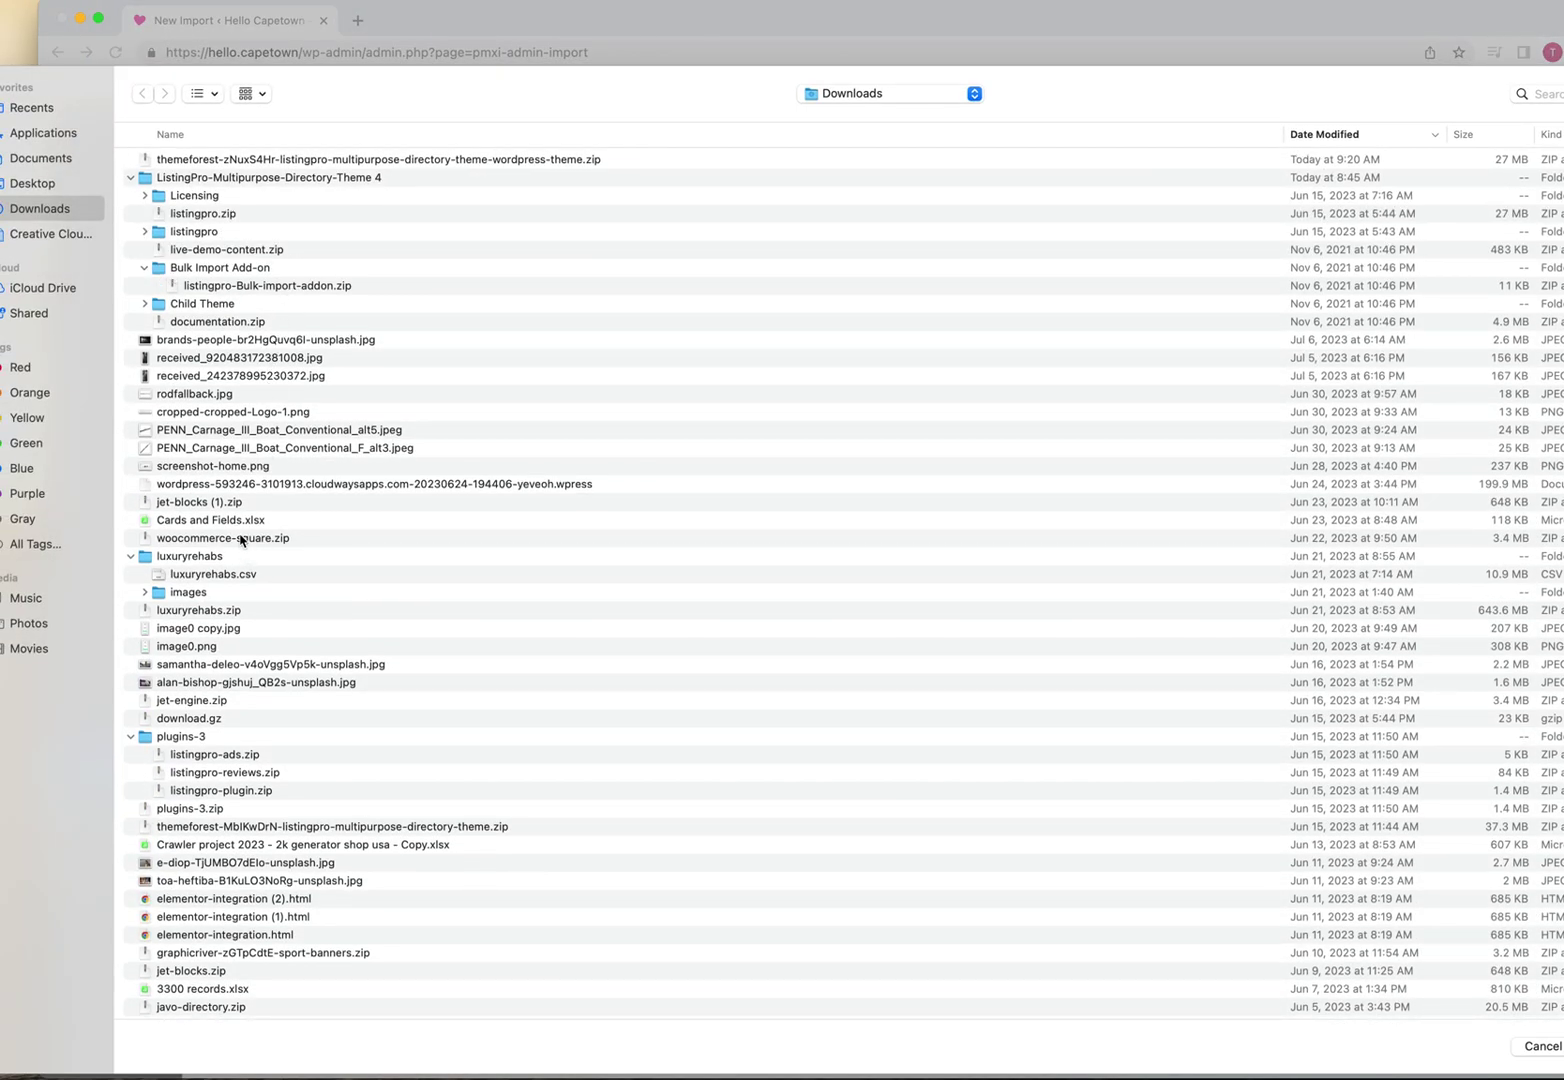
scroll(240, 537, "down", 2)
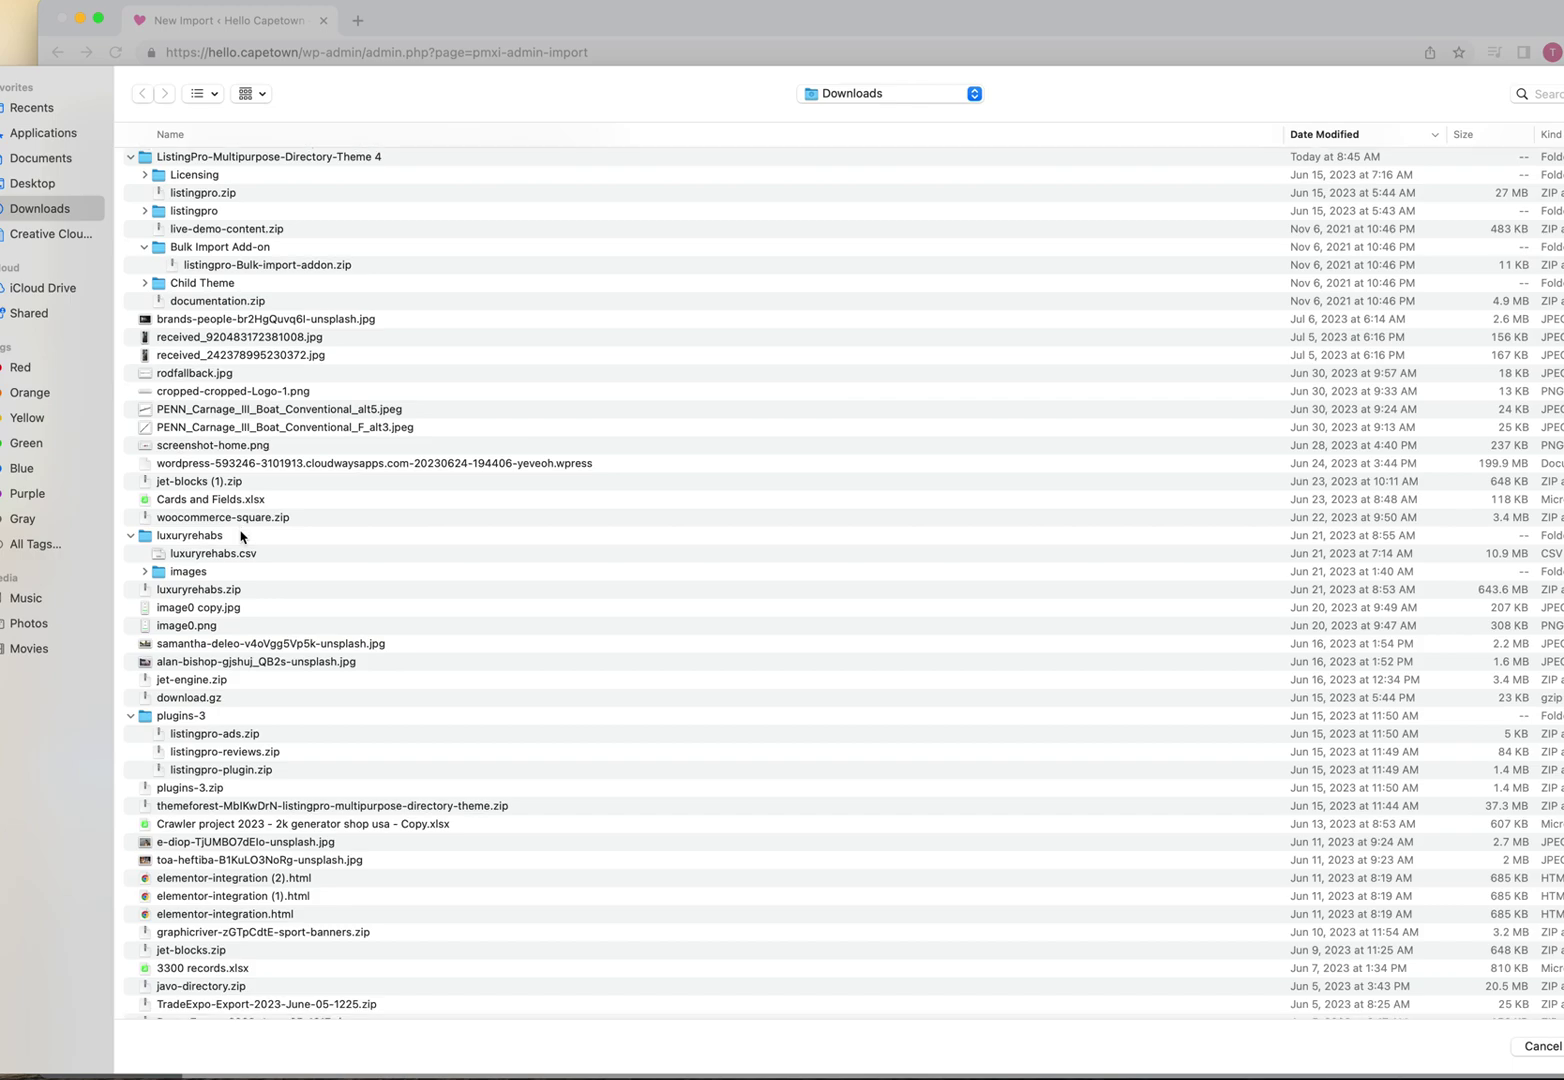
scroll(240, 537, "down", 10)
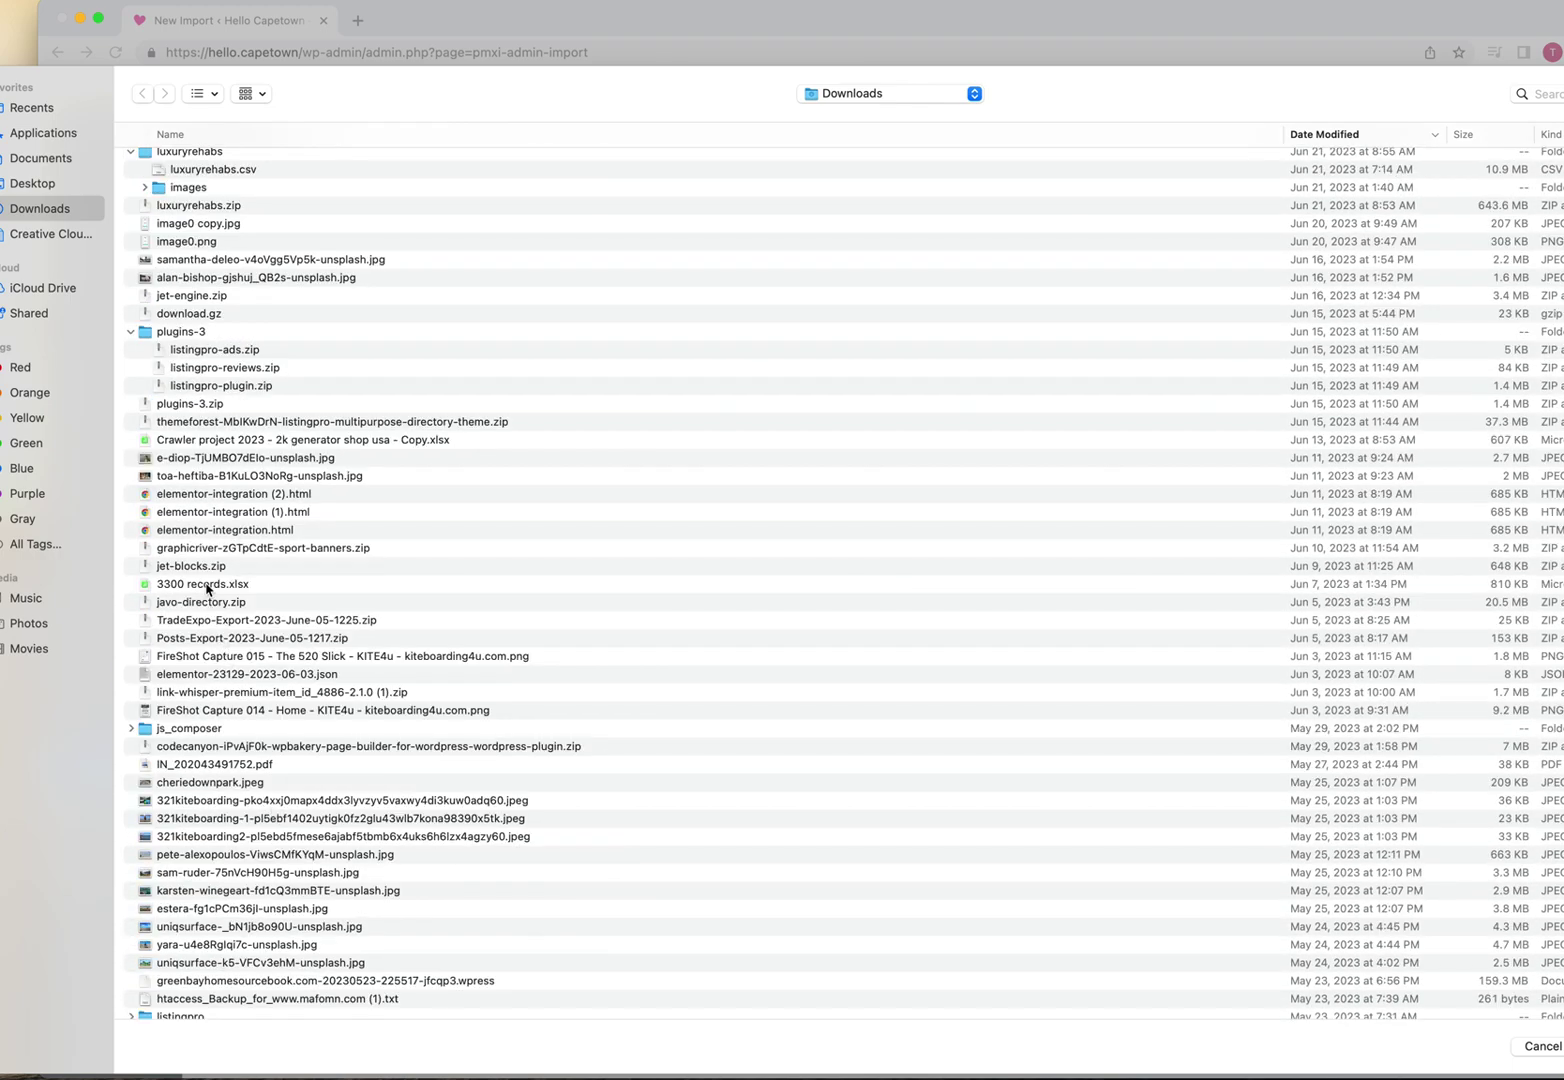
double_click(210, 586)
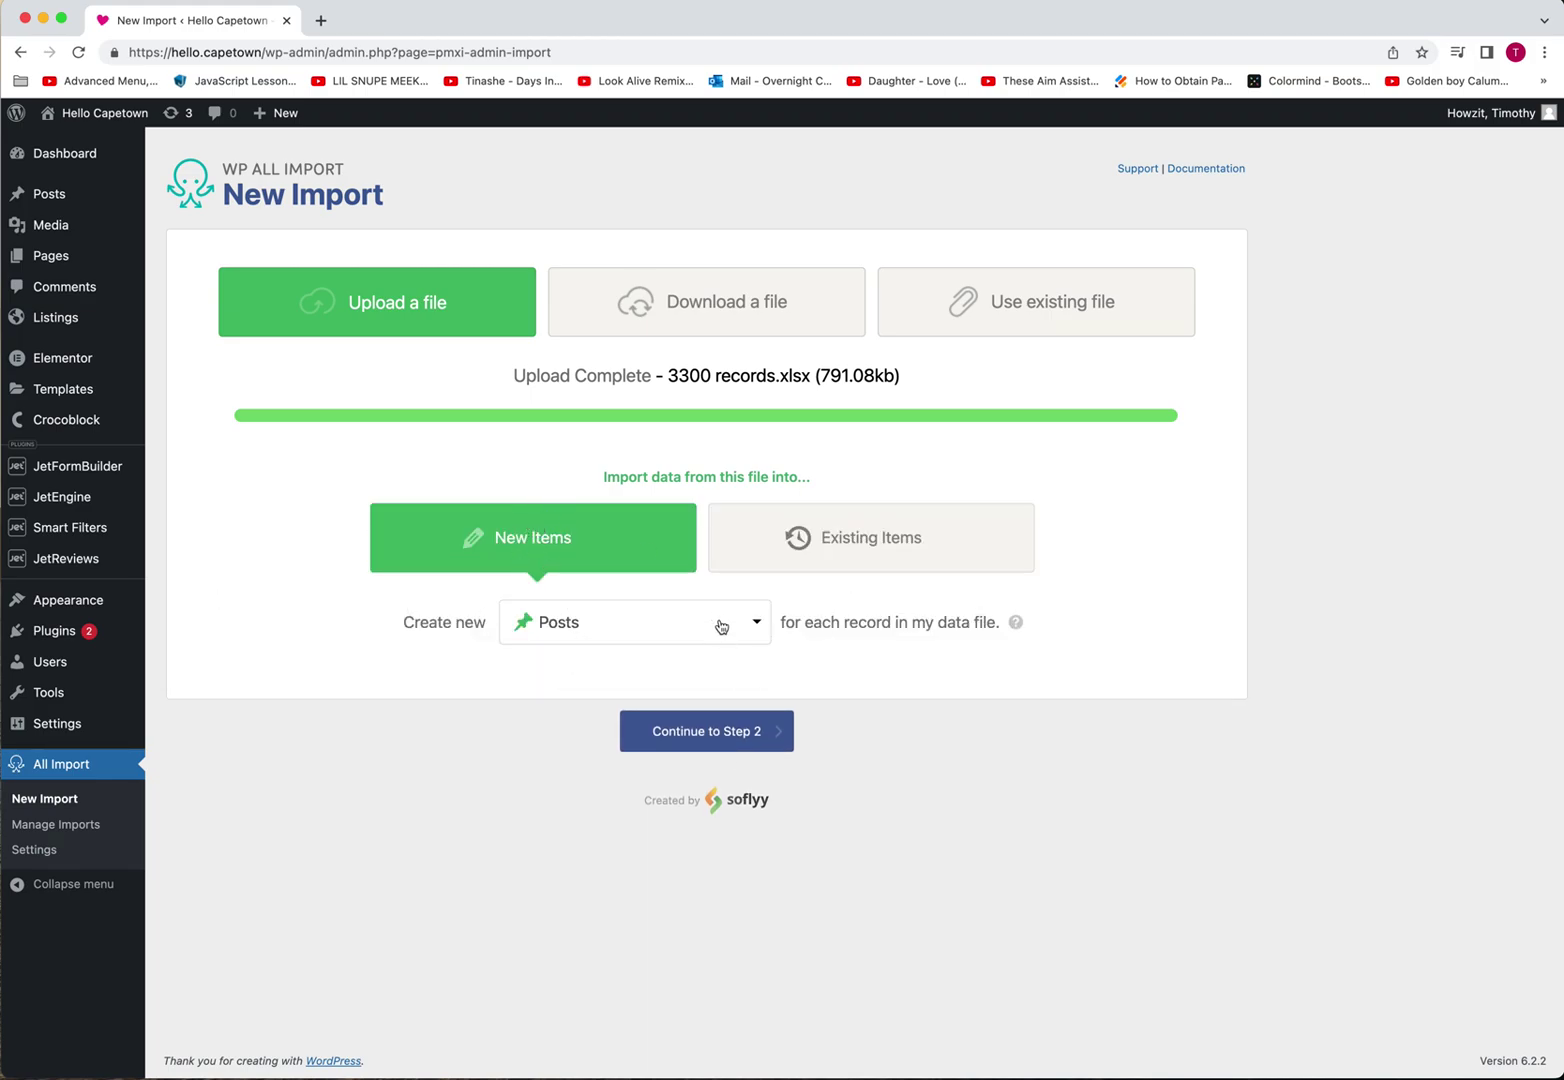
Set the import to create new Listings and continue to step 2
left_click(590, 626)
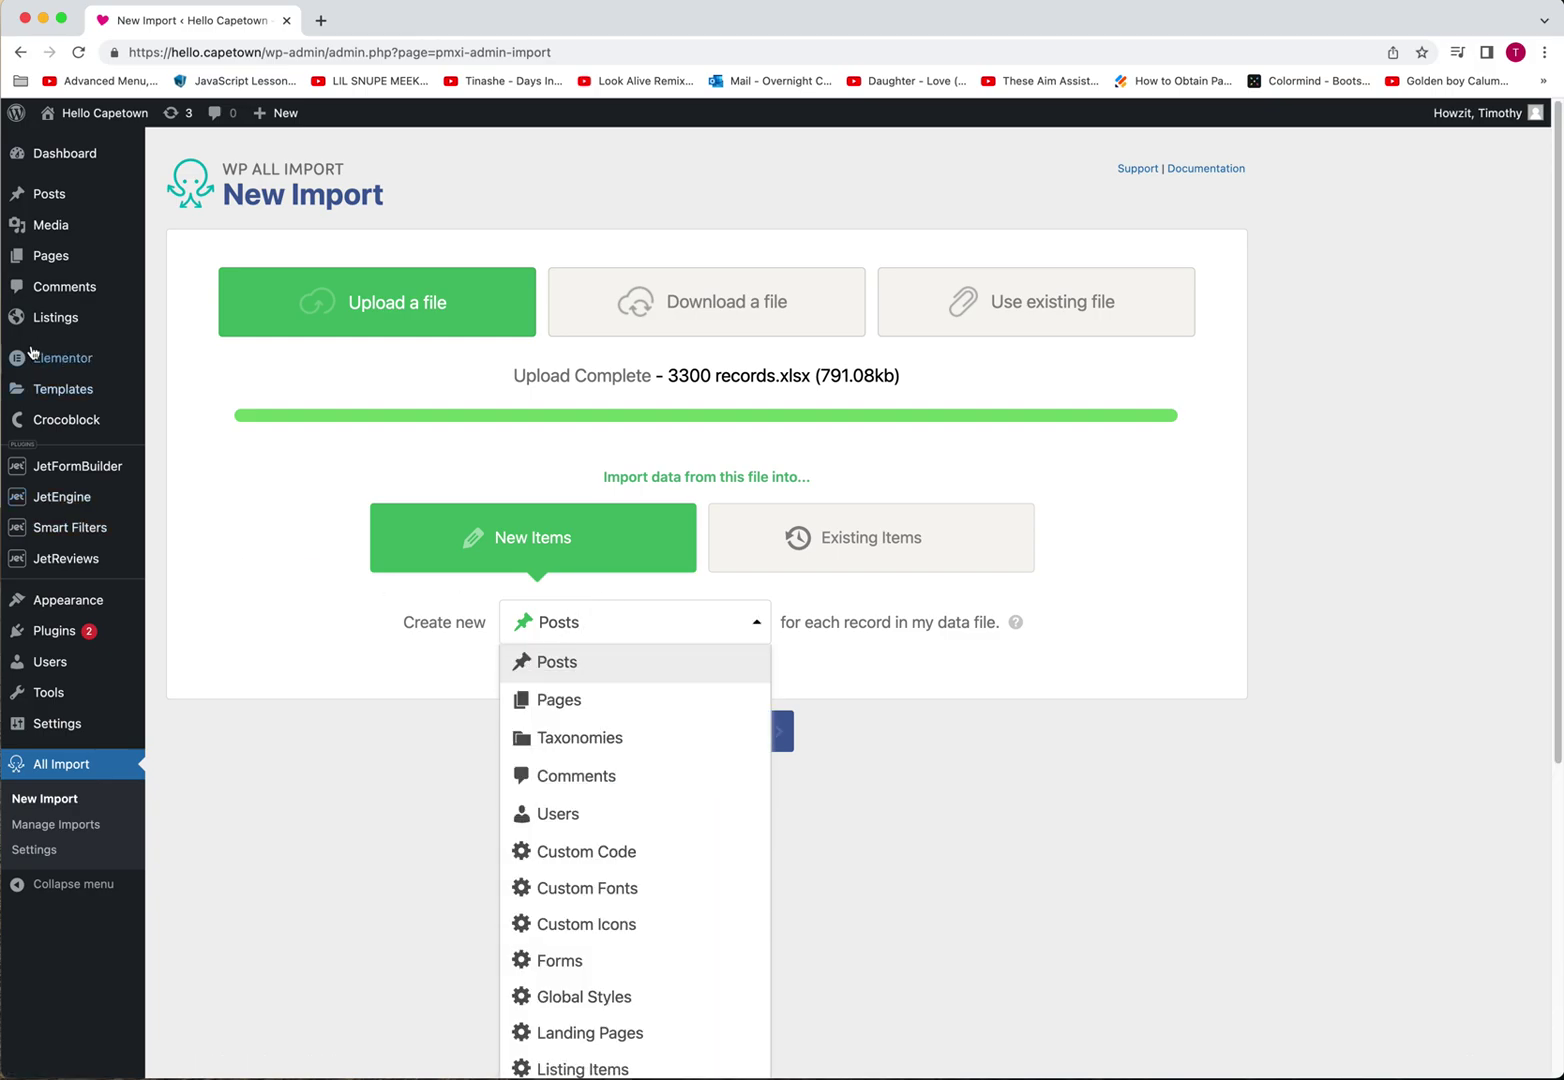
mouse_move(31, 325)
scroll(590, 790, "down", 5)
left_click(559, 648)
left_click(674, 744)
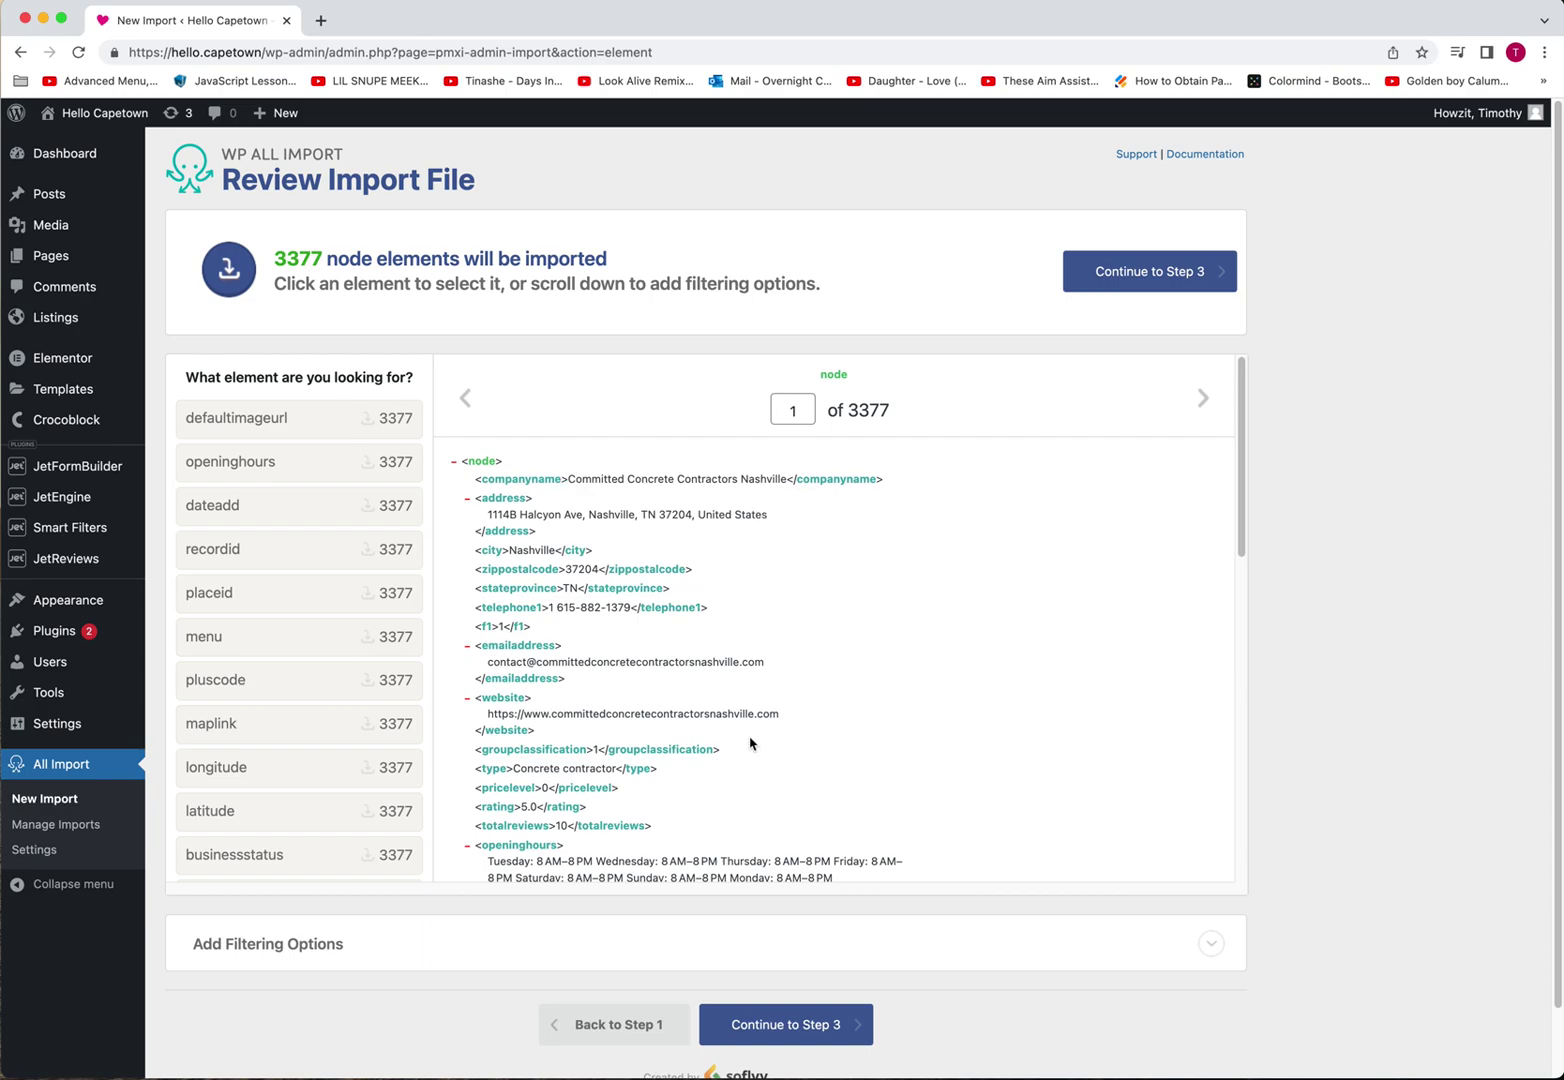
Look over the preview of the 3377 parsed records and continue to step 3
scroll(750, 743, "down", 10)
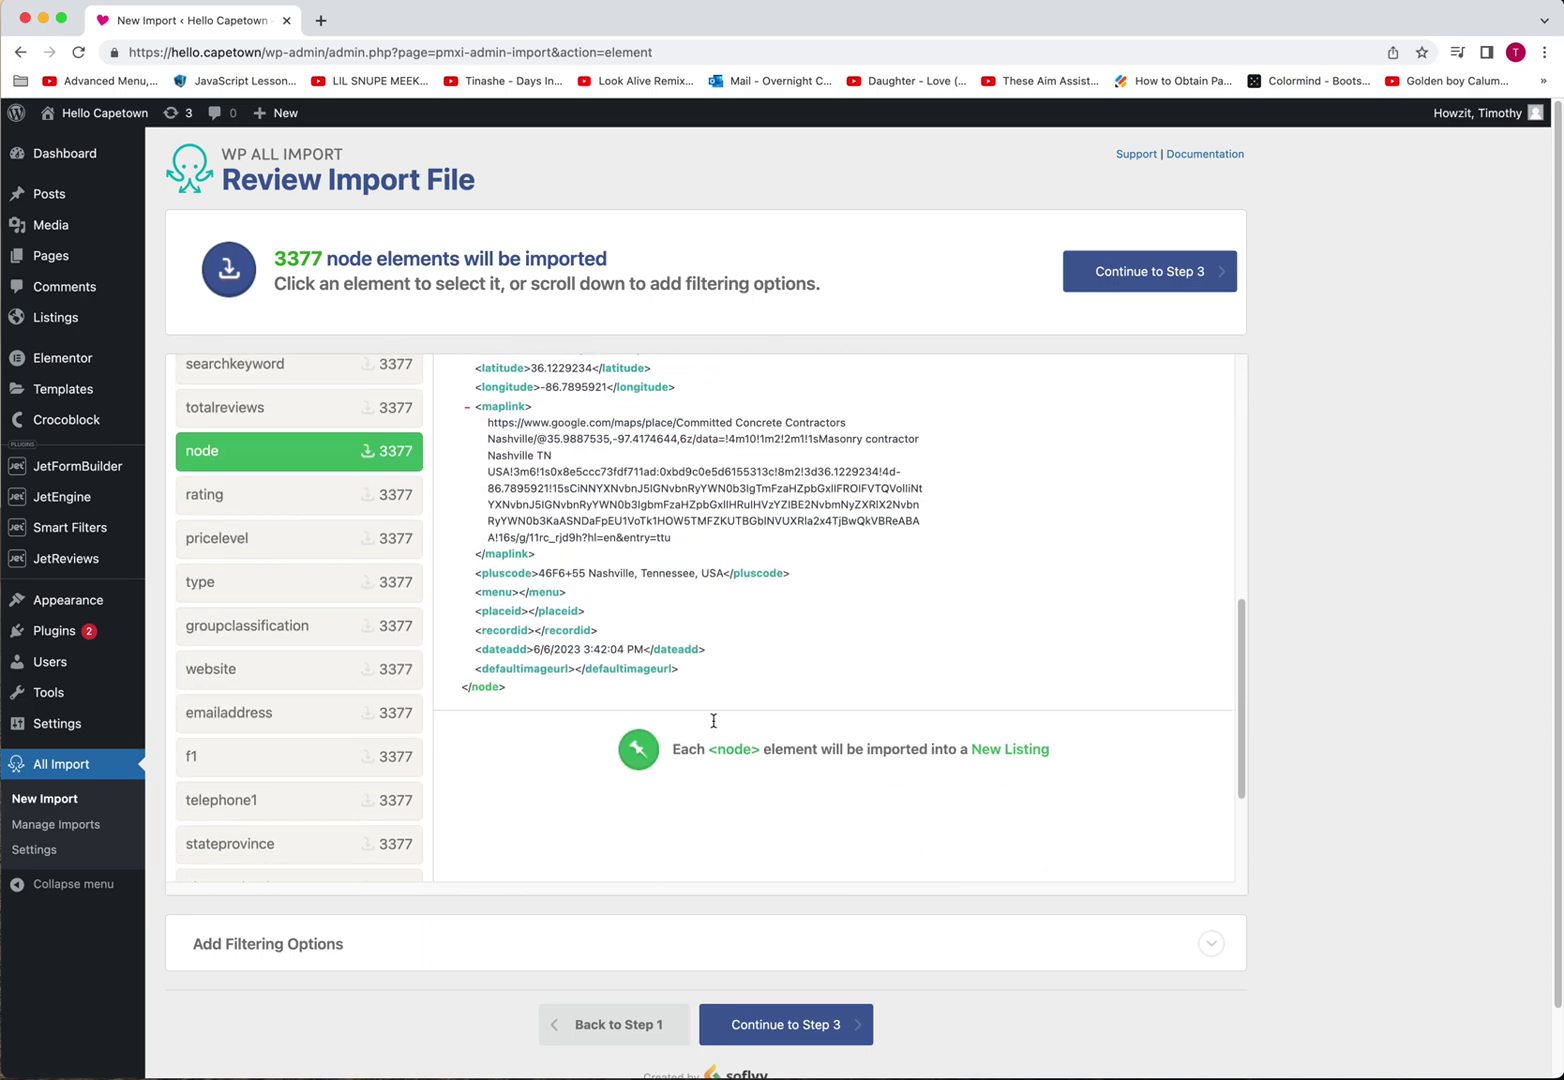
scroll(635, 595, "up", 10)
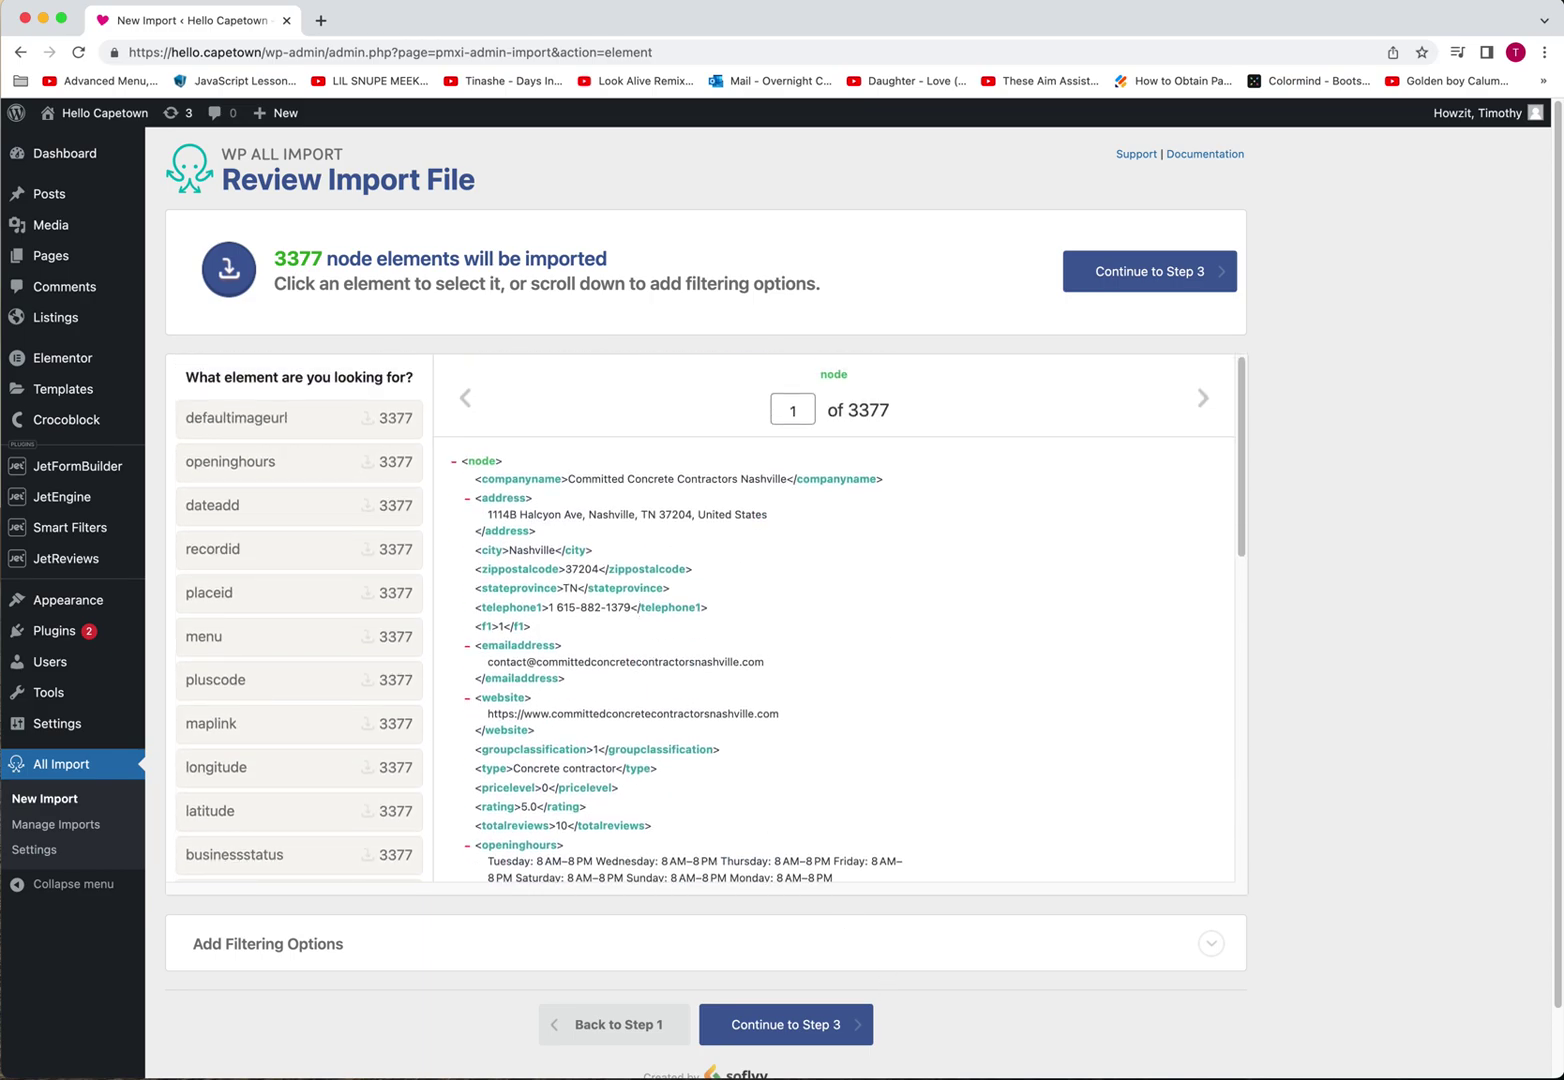
left_click(790, 1030)
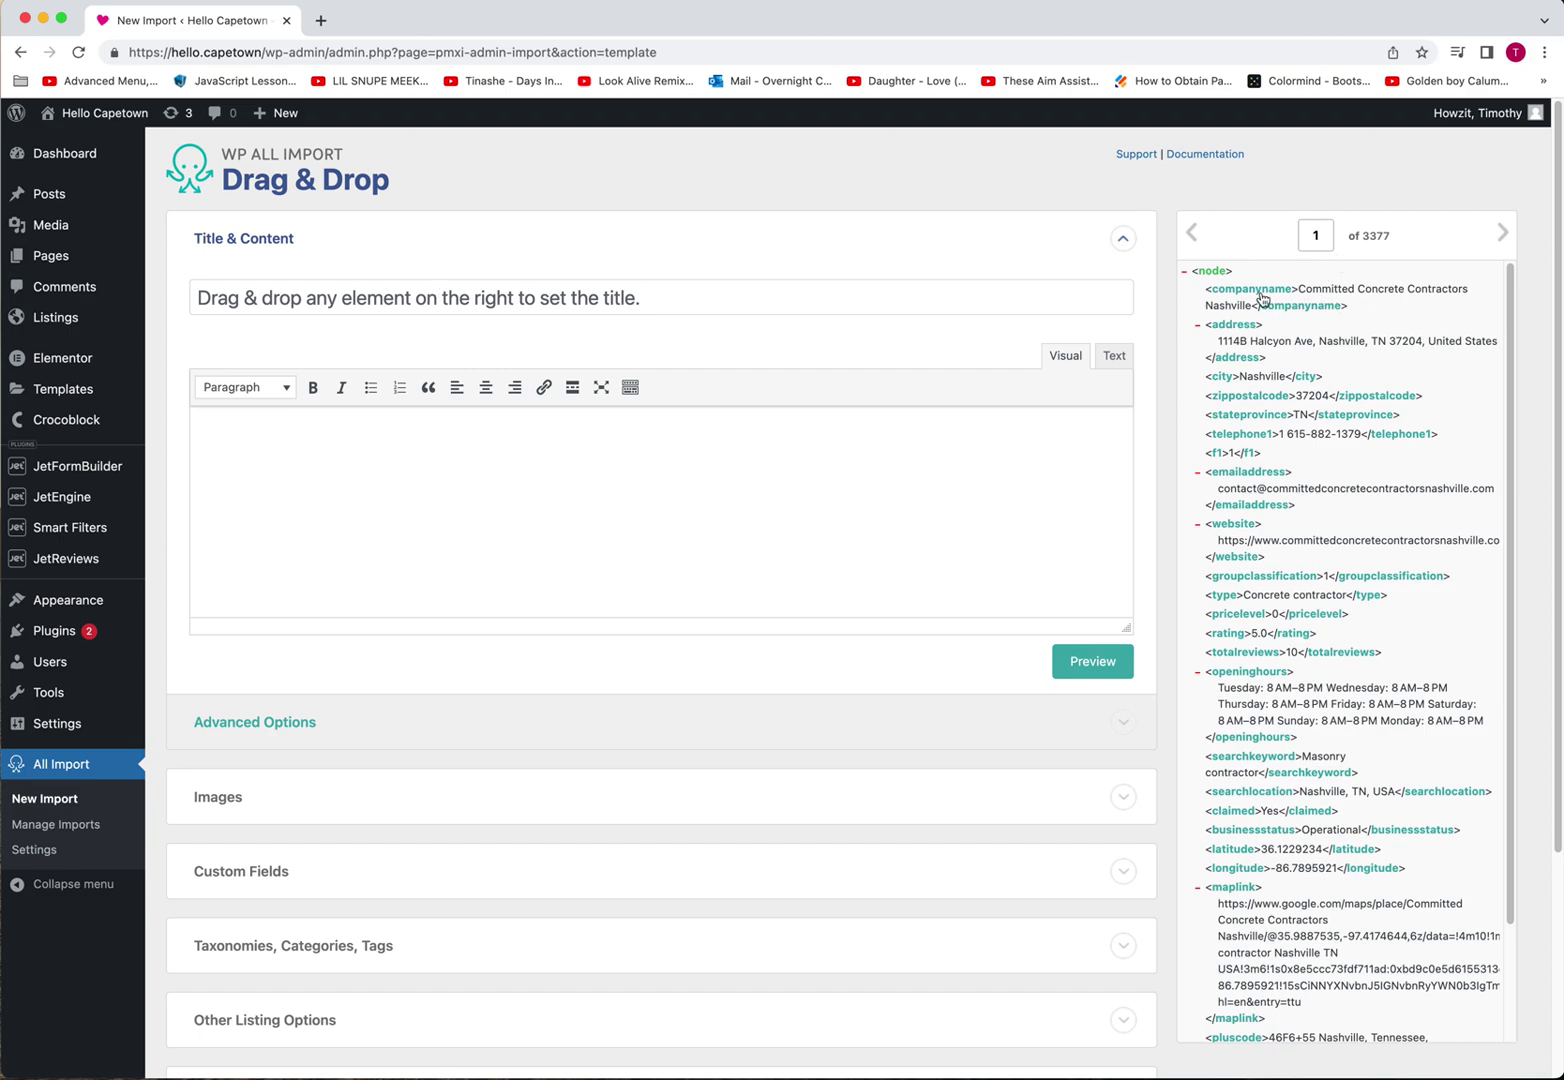
Map the companyname element into the Title field so it reads {companyname[1]}
left_click(1257, 294)
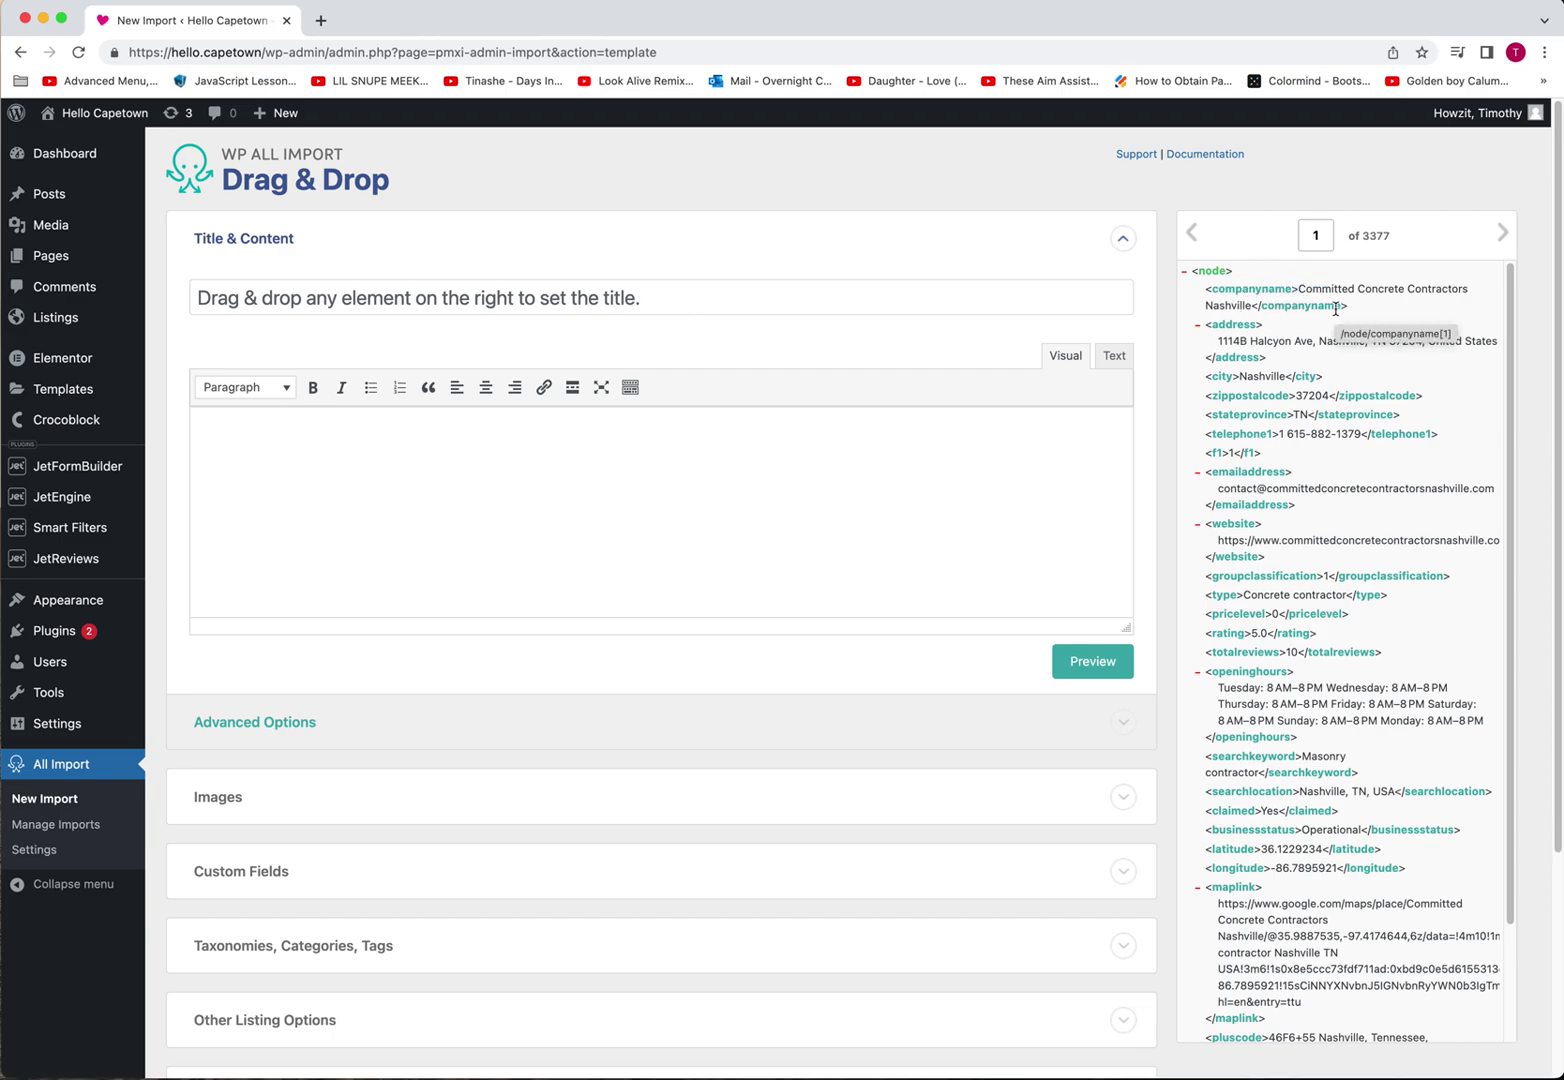
left_click(1263, 300)
scroll(1224, 568, "down", 1)
scroll(1263, 333, "up", 1)
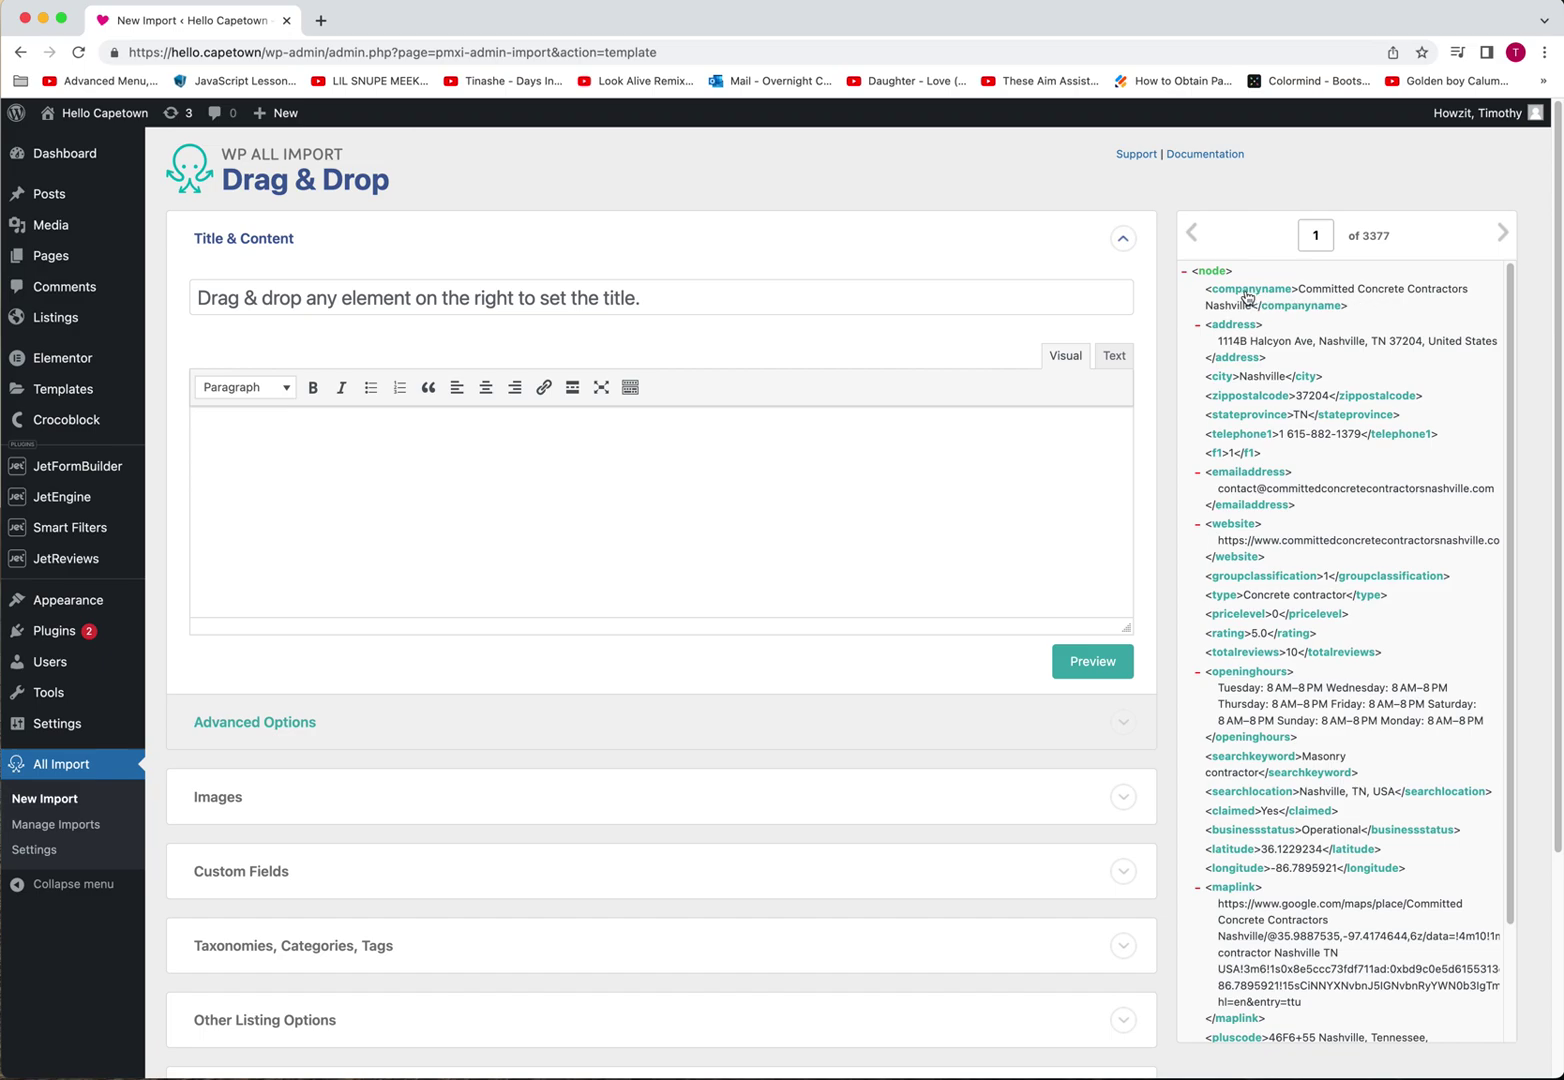
left_click_drag(1247, 297, 541, 297)
left_click(505, 292)
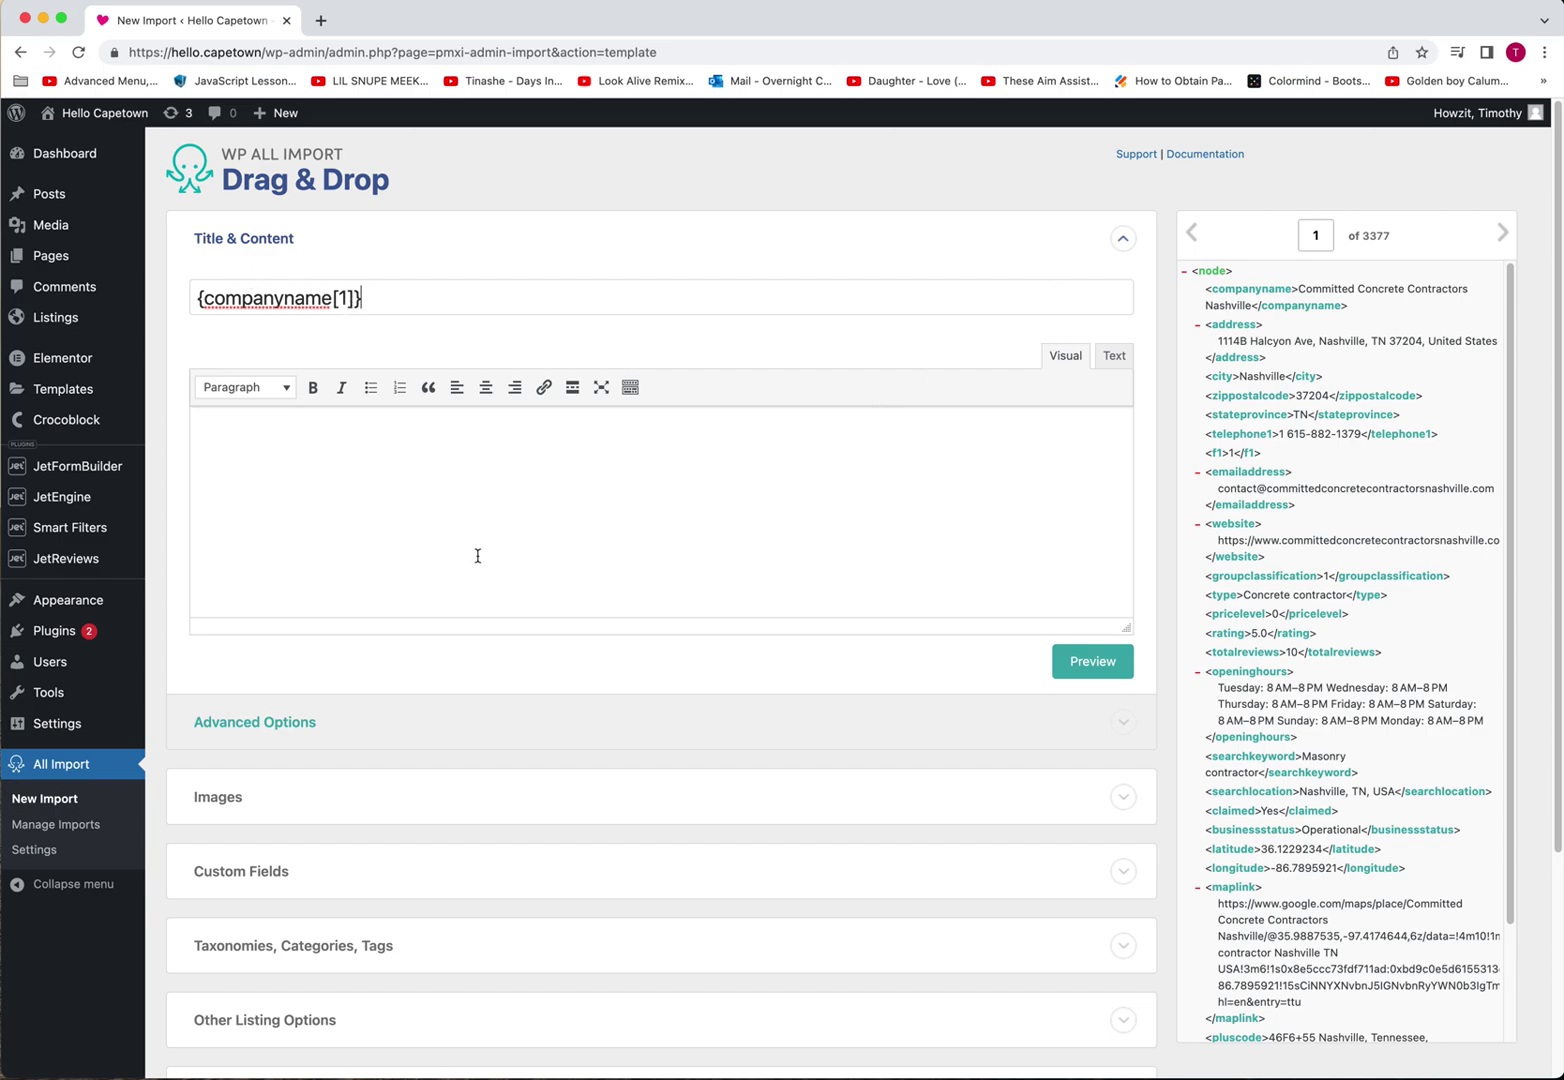
left_click(482, 516)
Expand Images, set to download images hosted elsewhere, leaving the image URL field empty
scroll(244, 824, "down", 3)
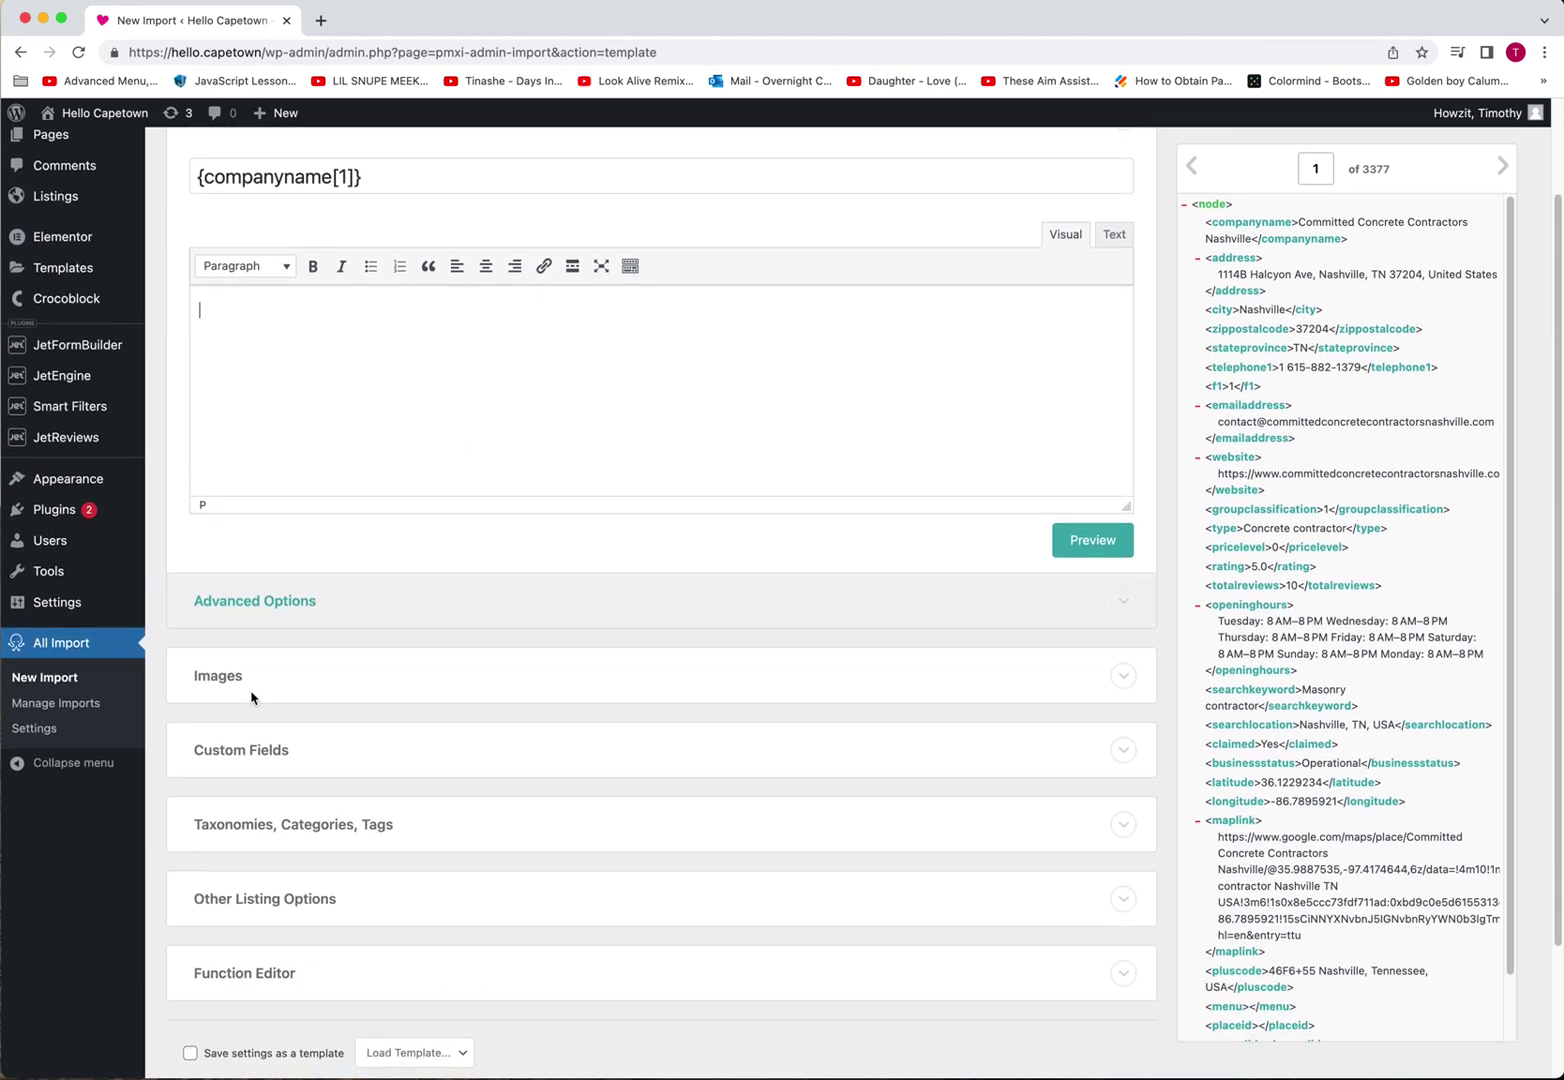
left_click(257, 683)
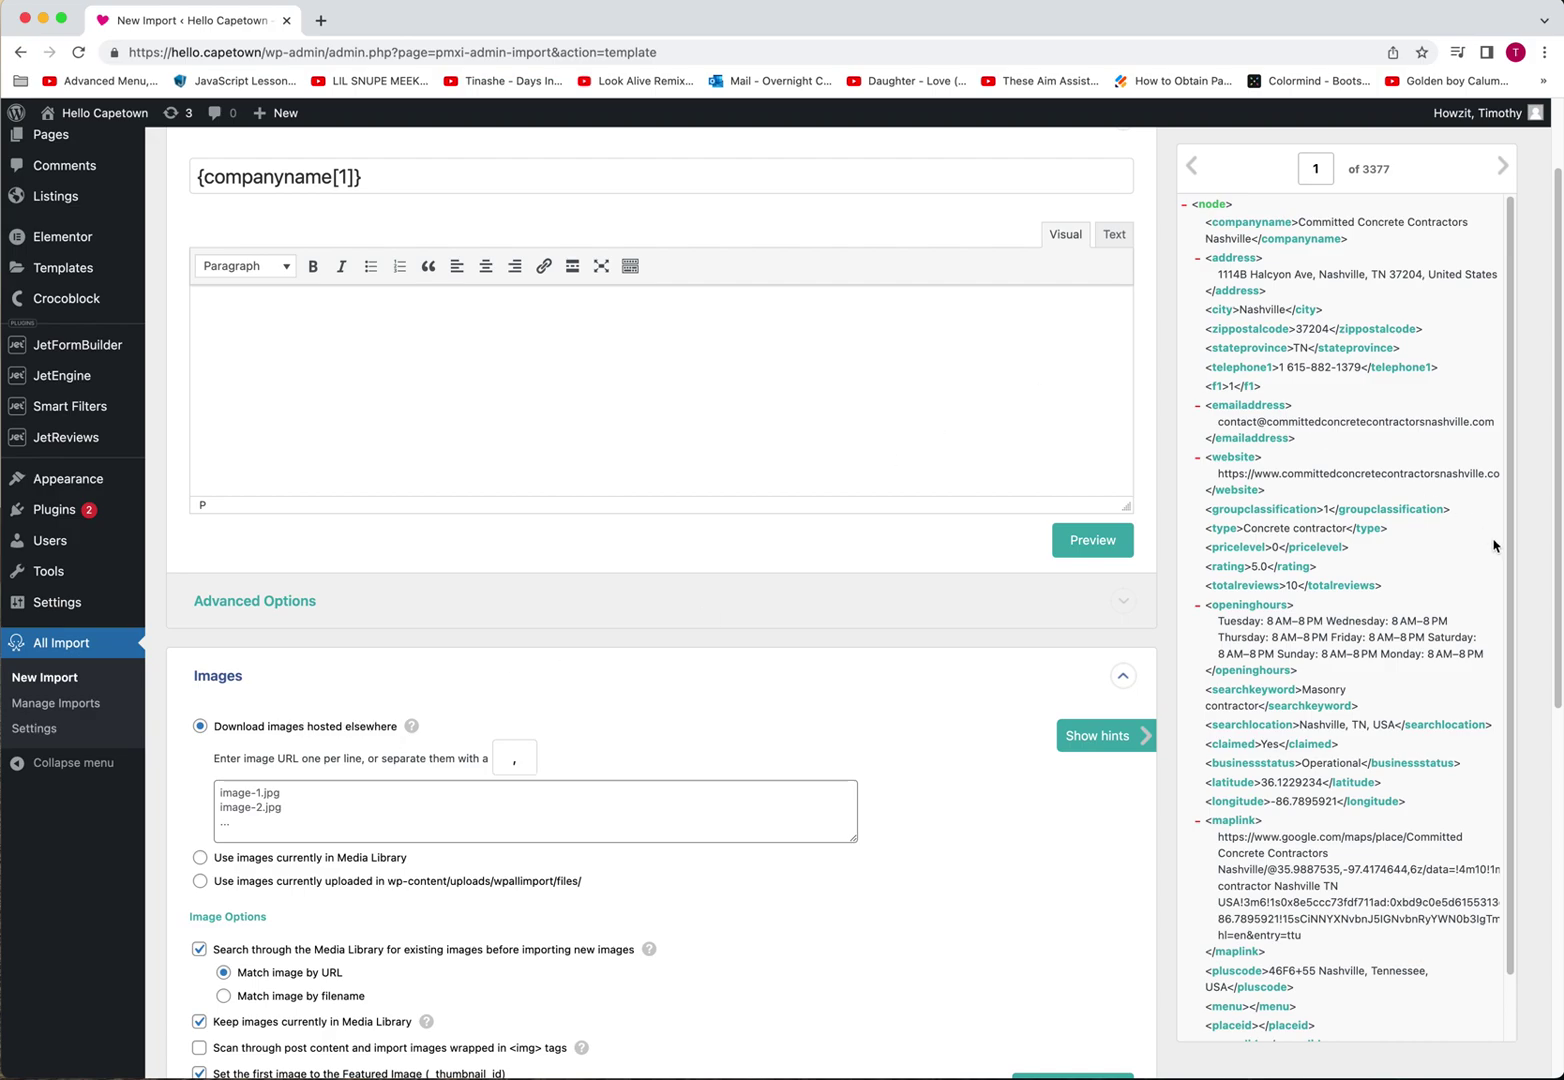
scroll(1390, 550, "down", 3)
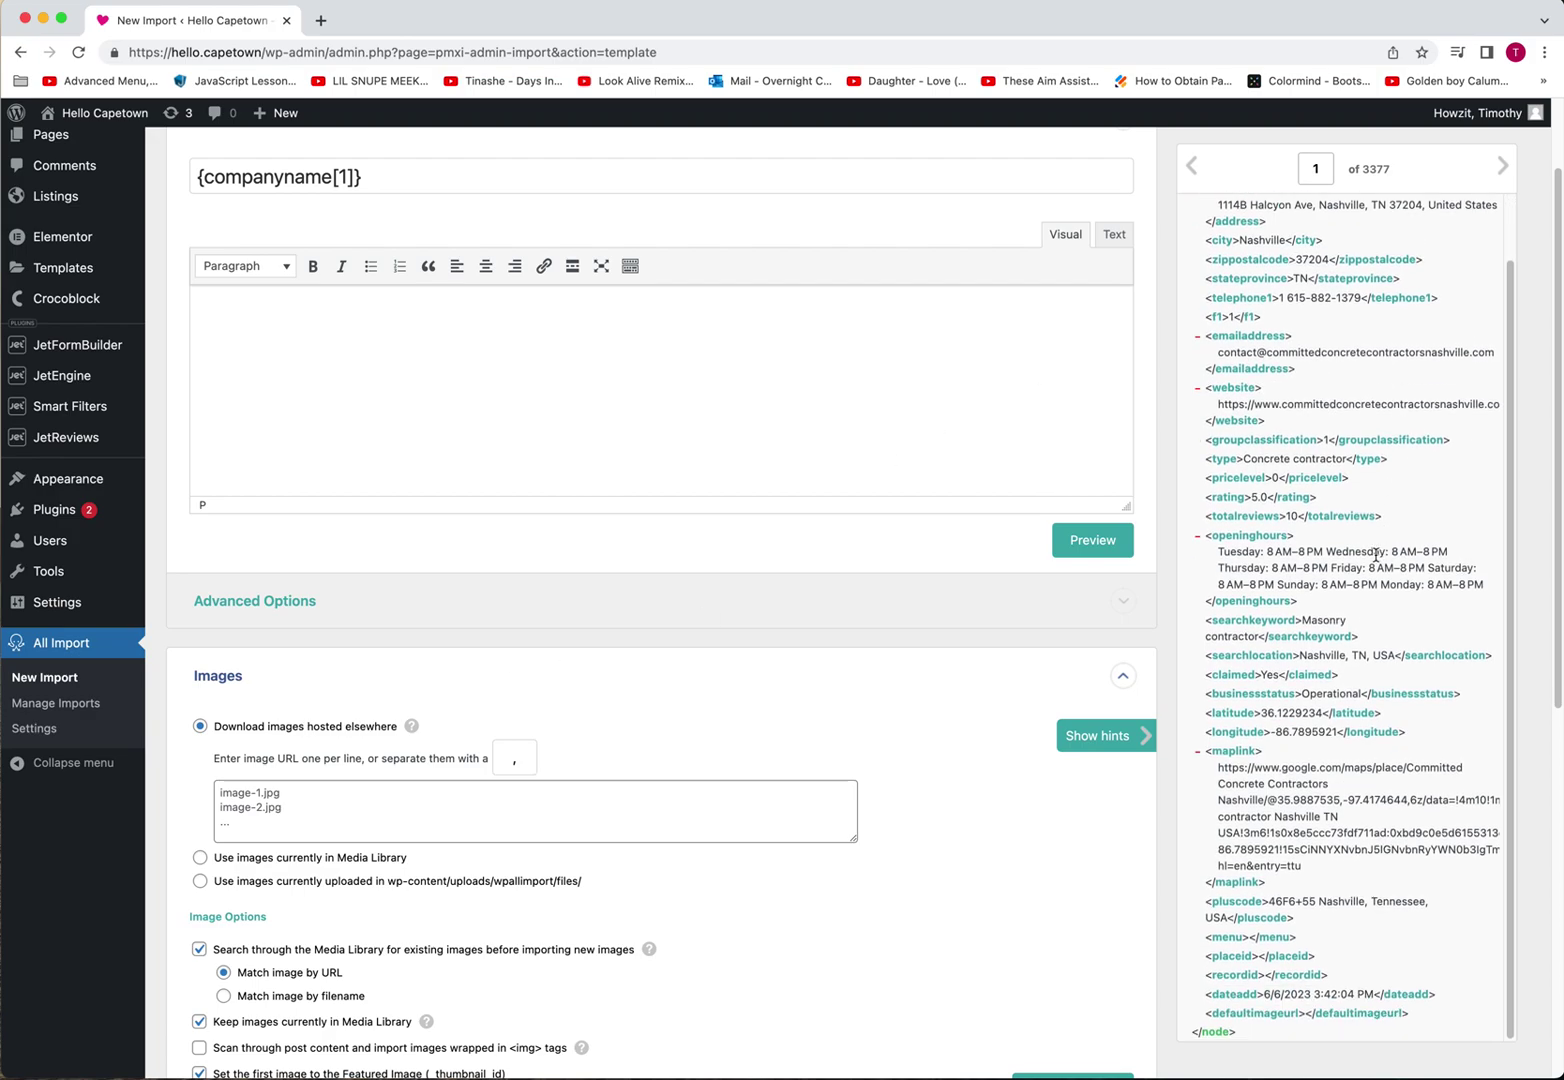
scroll(1372, 565, "up", 3)
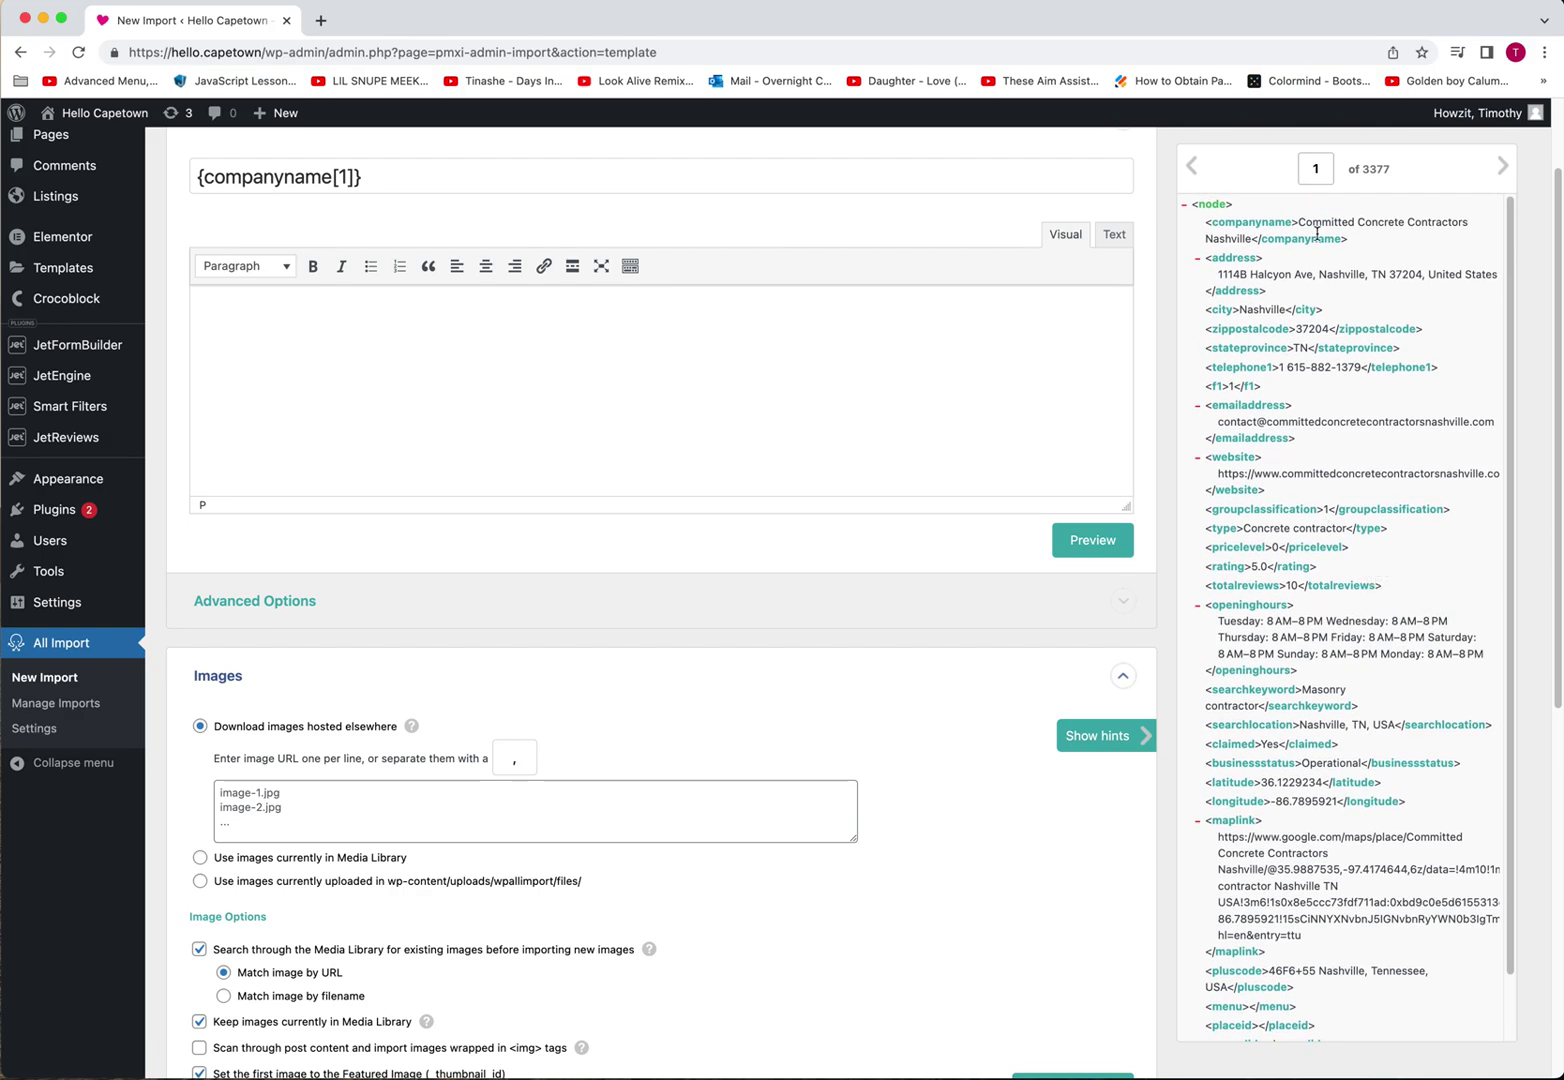
scroll(1260, 700, "down", 3)
scroll(1510, 576, "down", 3)
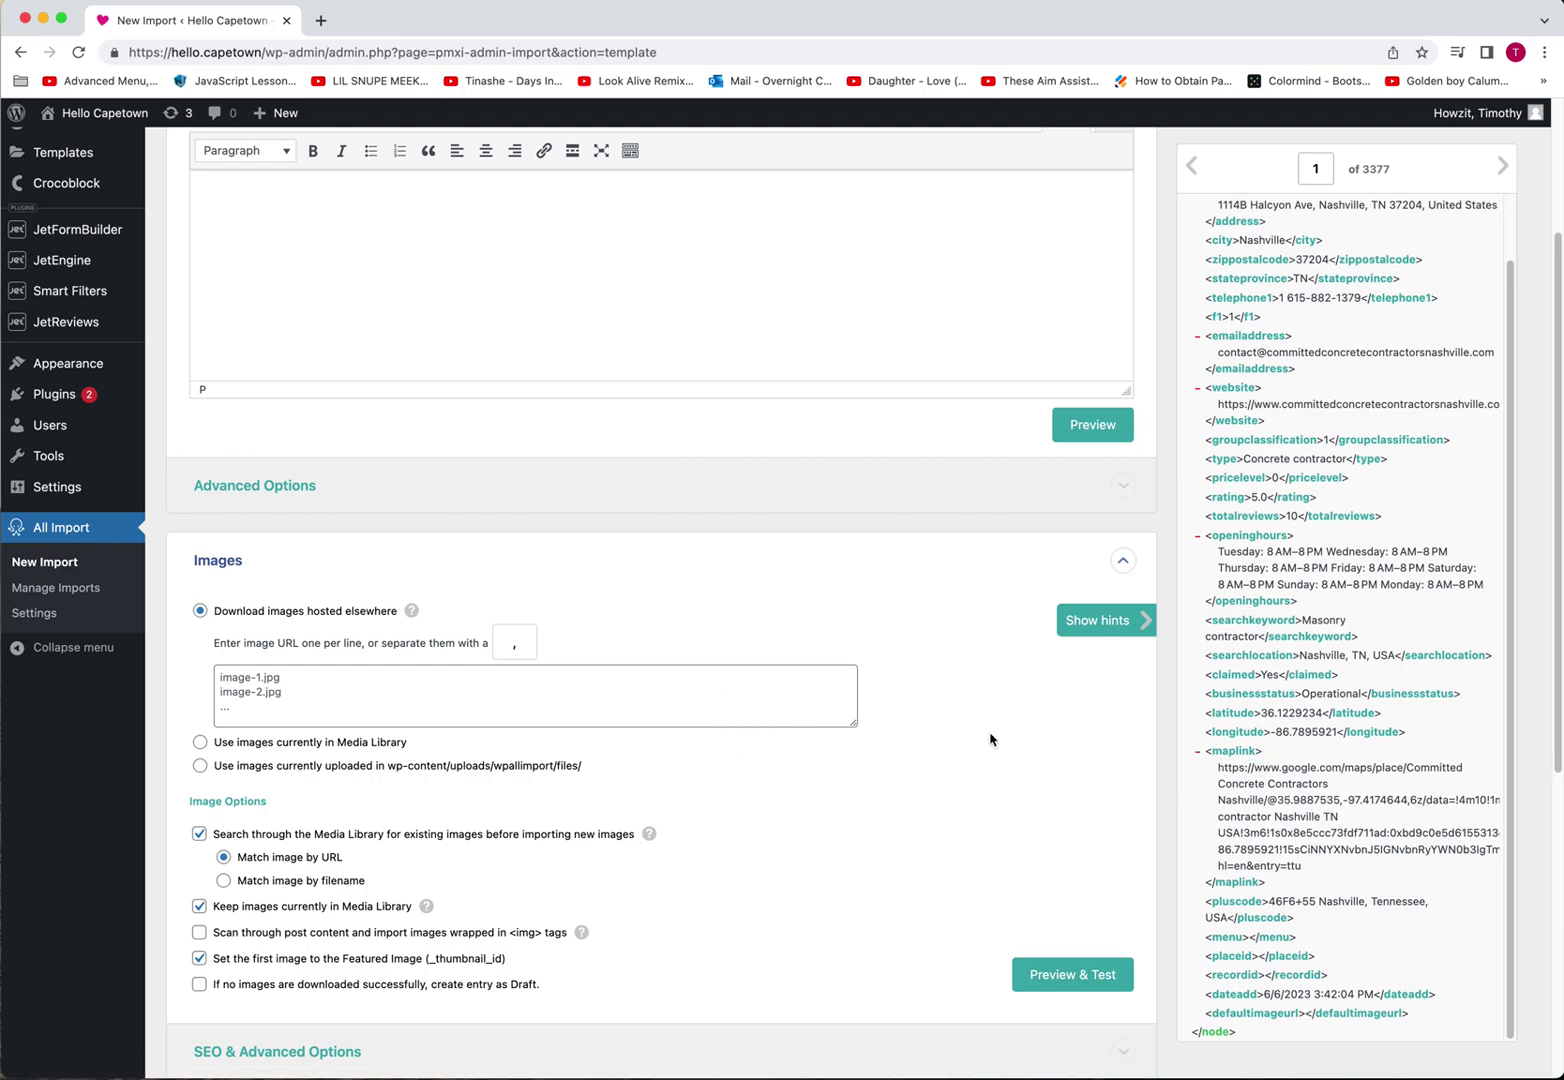
left_click_drag(1232, 751, 650, 706)
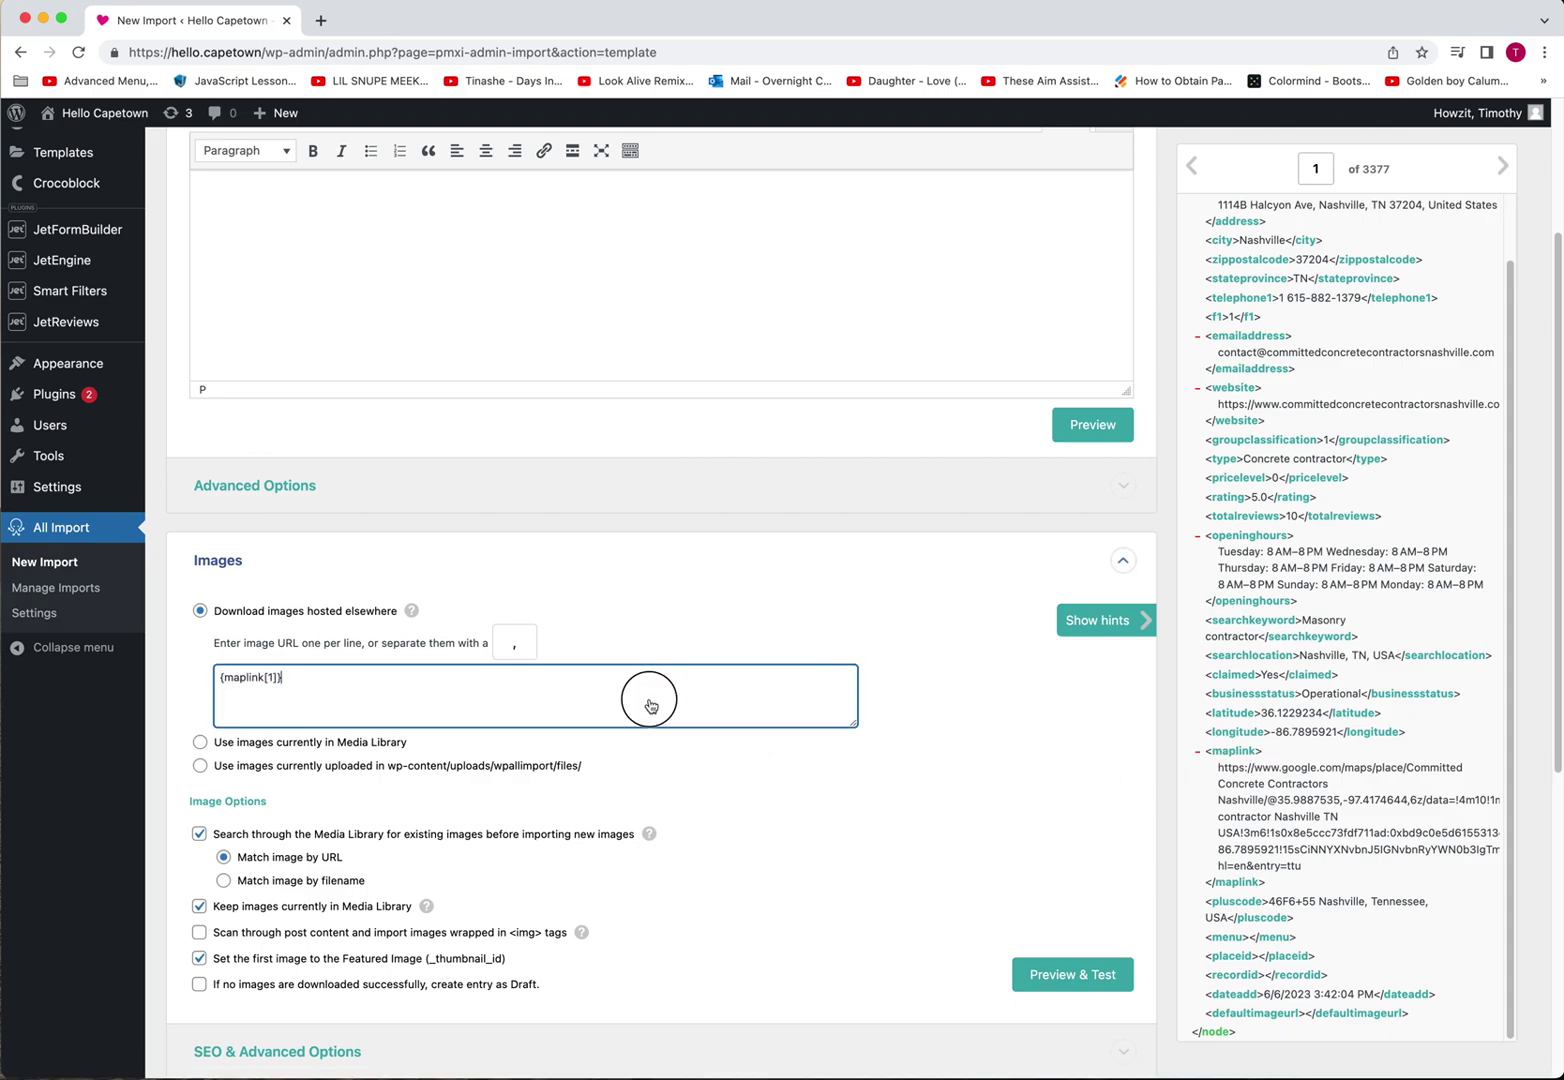
key("BackSpace")
scroll(357, 712, "down", 3)
scroll(353, 710, "down", 2)
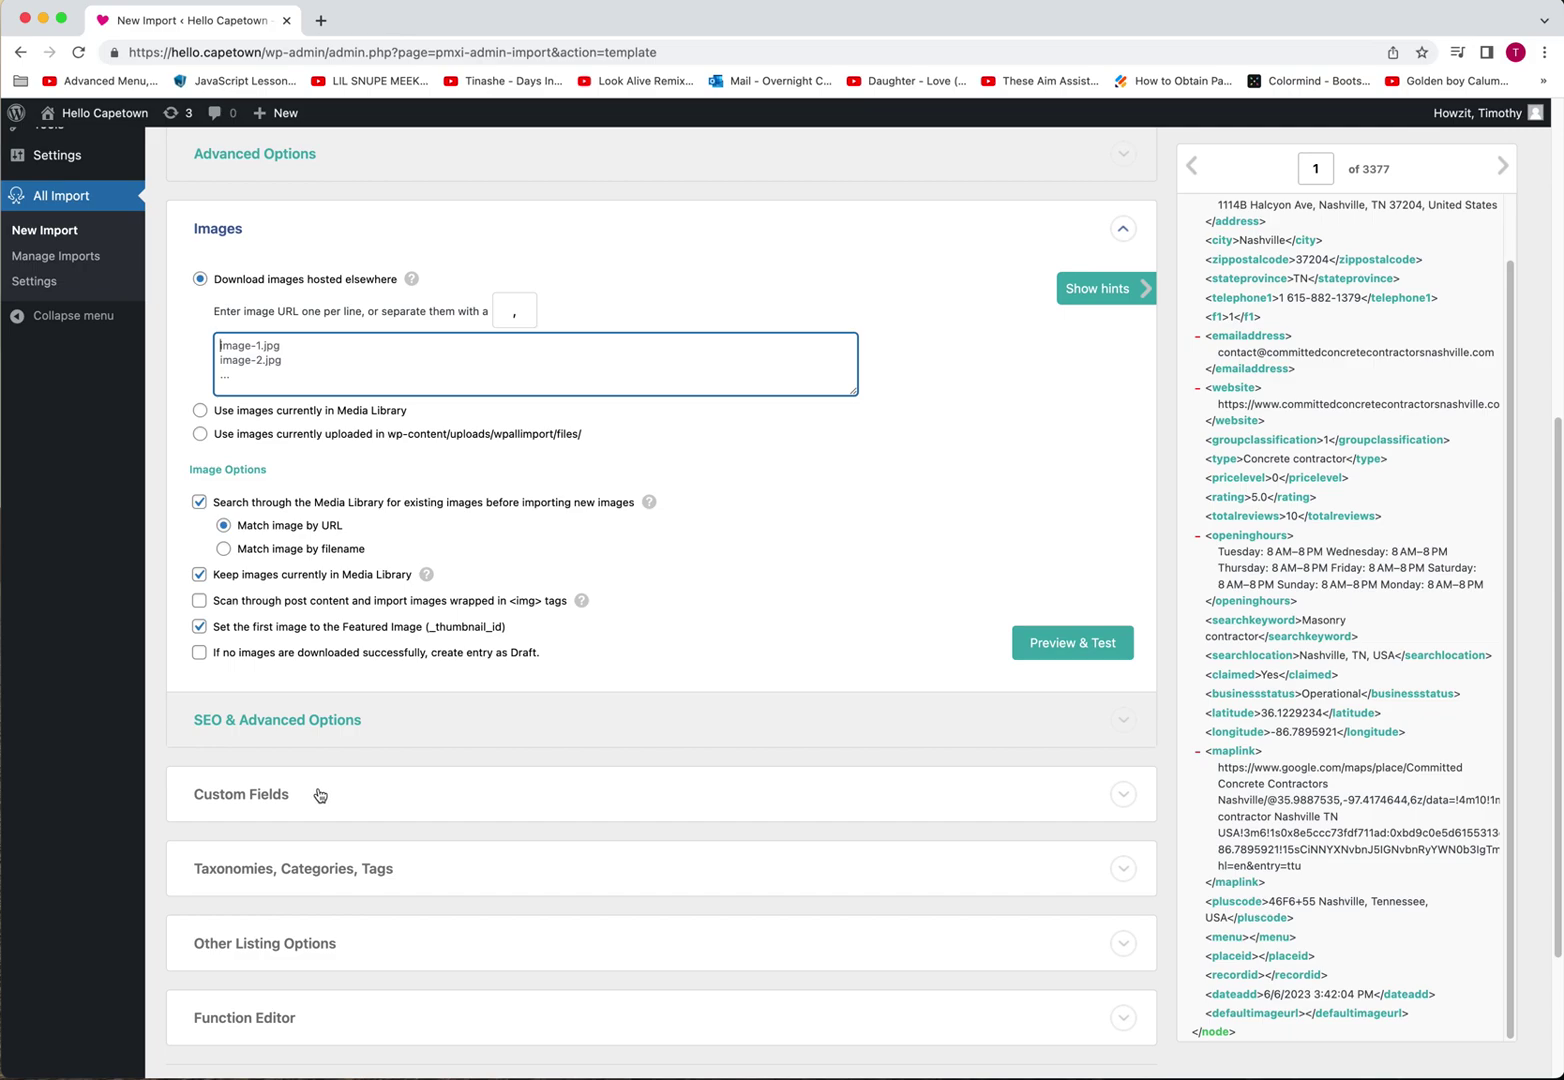
Expand Custom Fields and load the 17 detected Listing fields
left_click(246, 797)
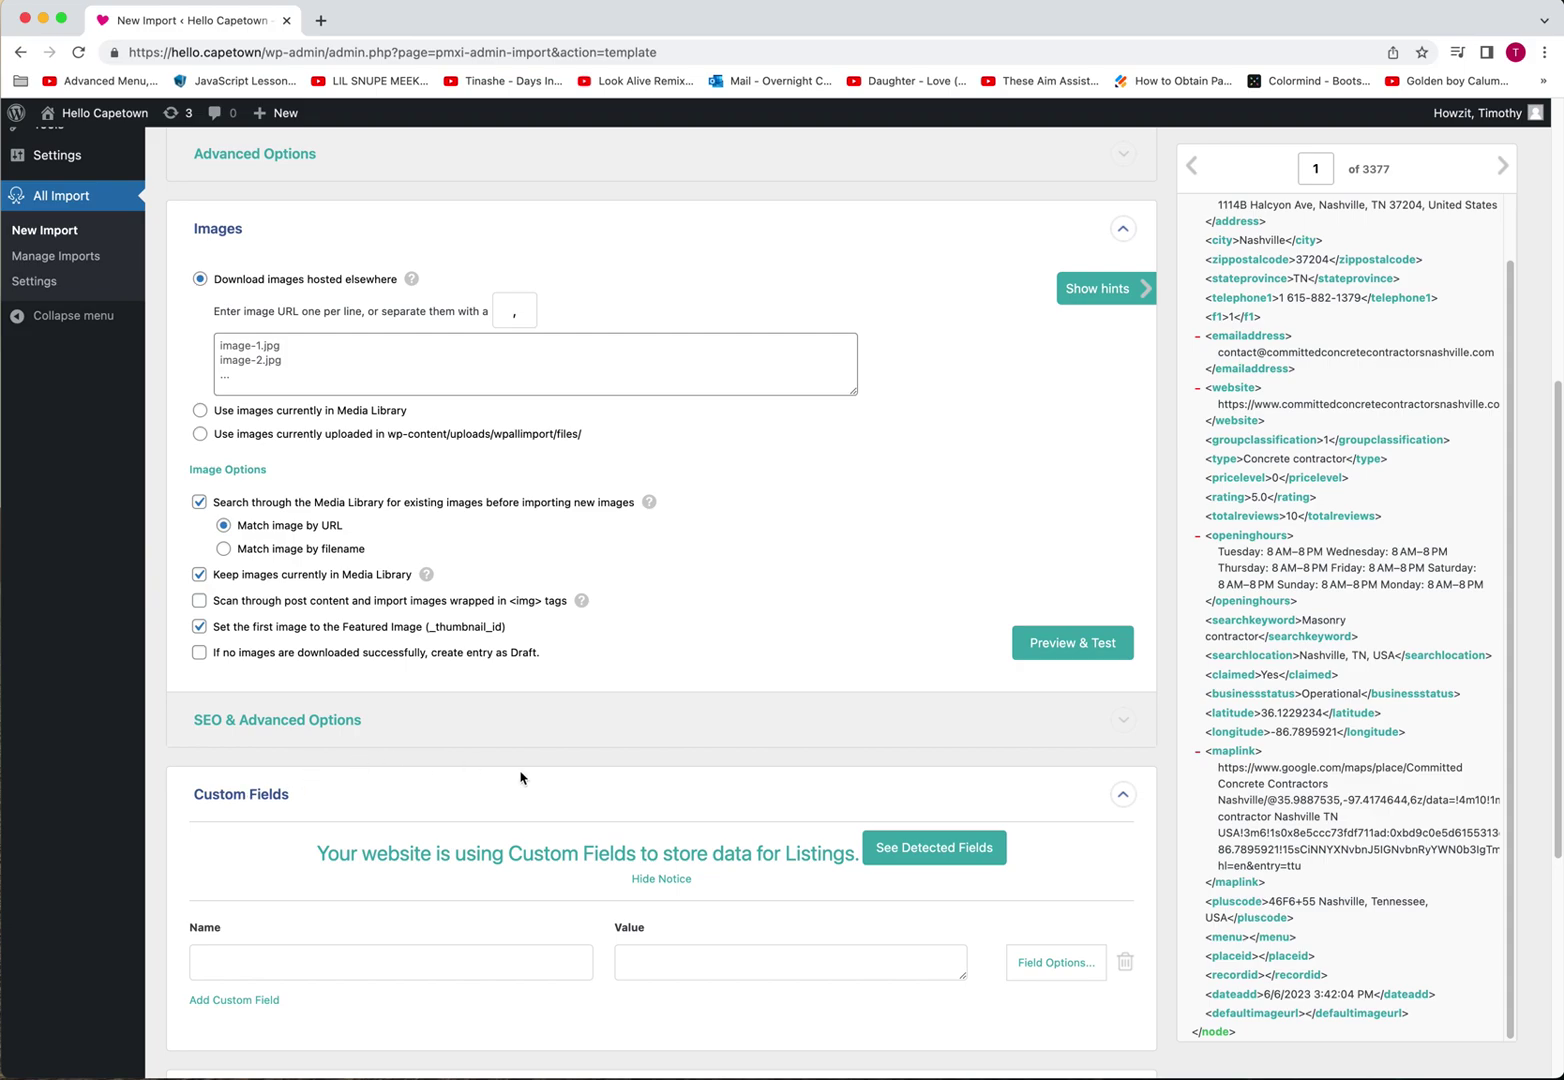
scroll(913, 879, "down", 2)
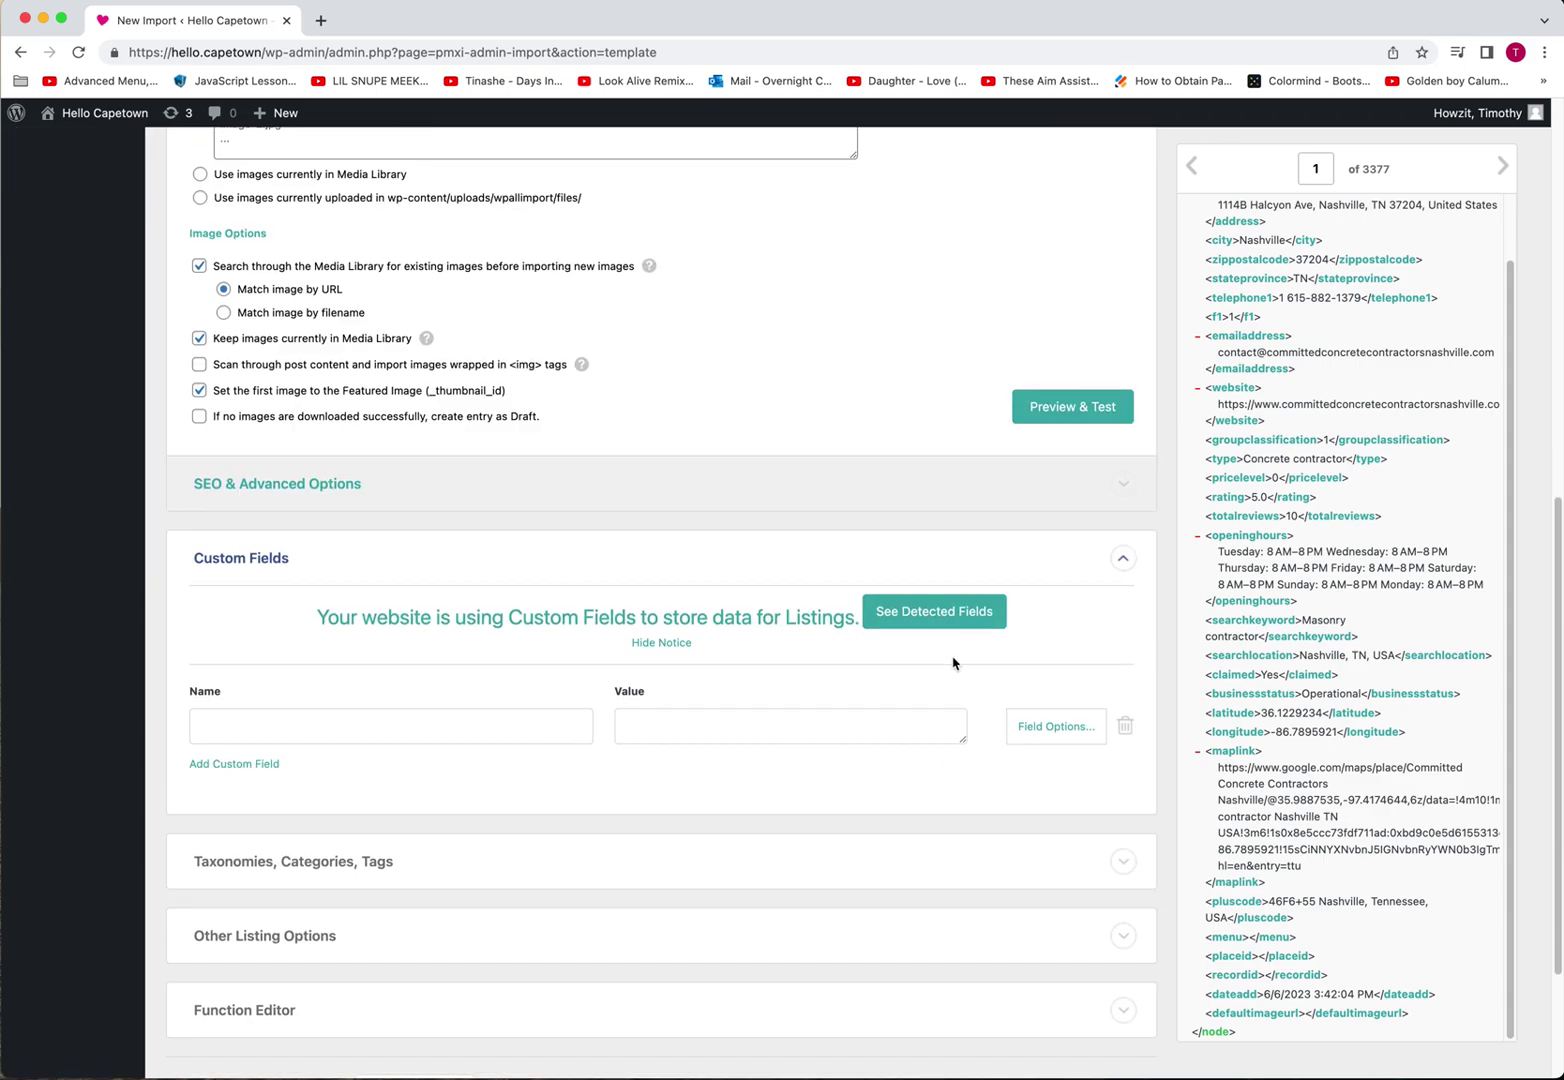
left_click(922, 613)
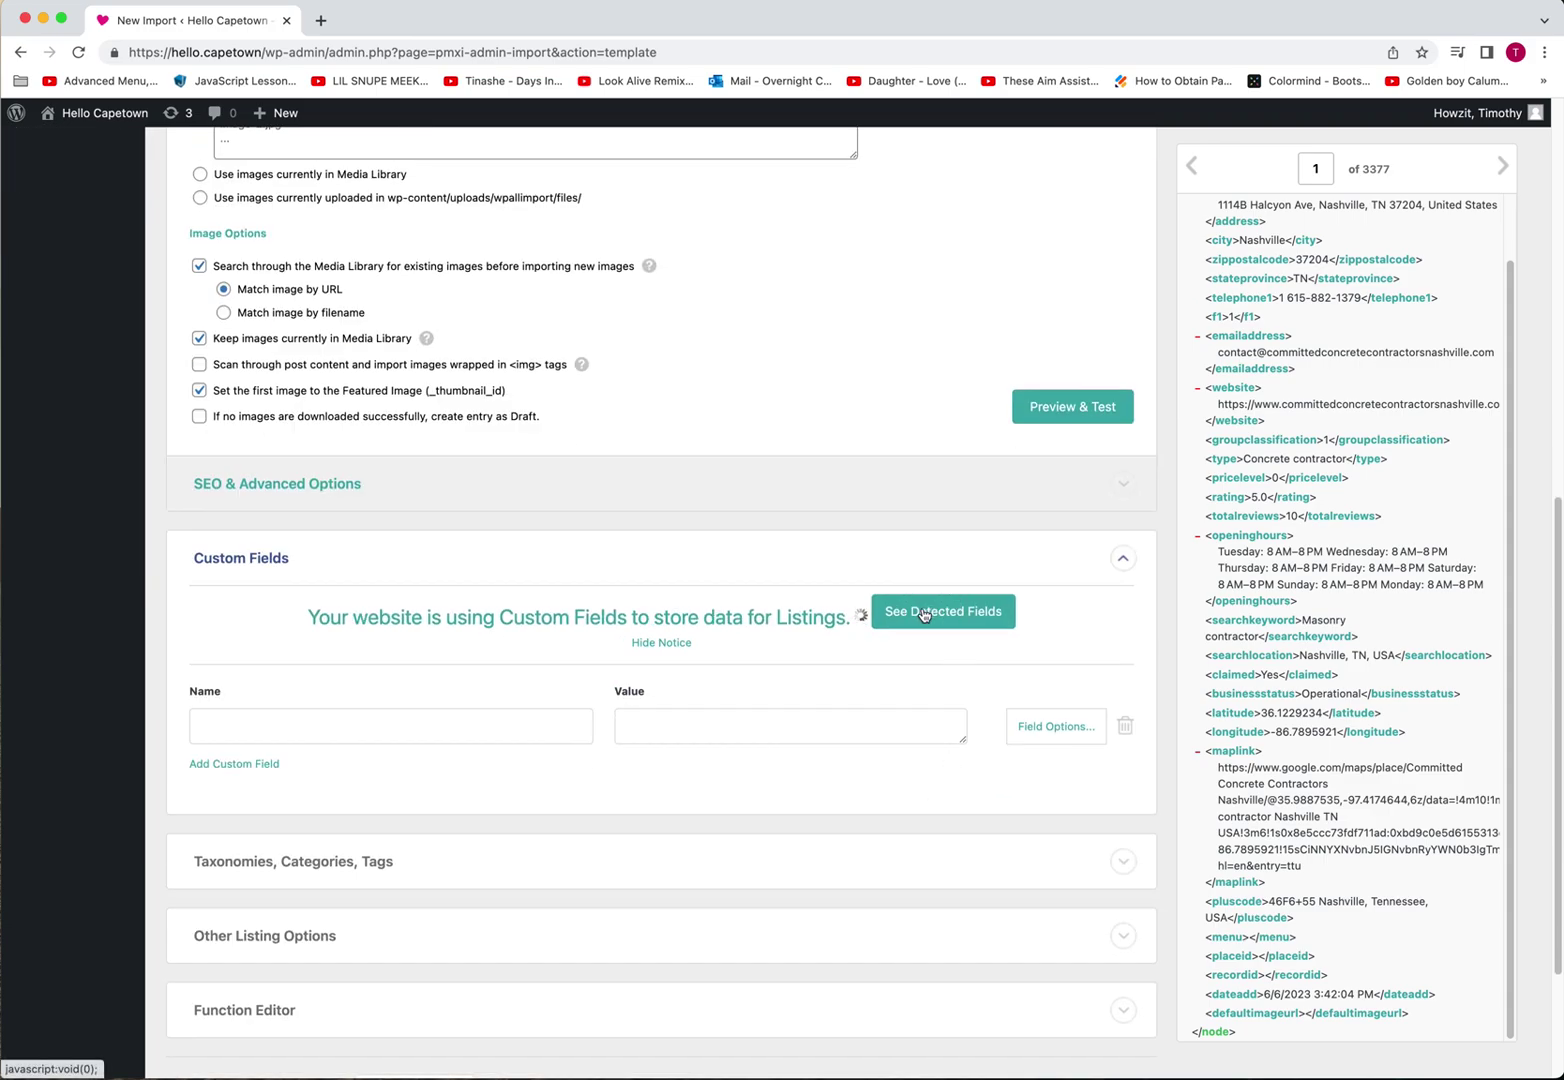
scroll(780, 552, "down", 3)
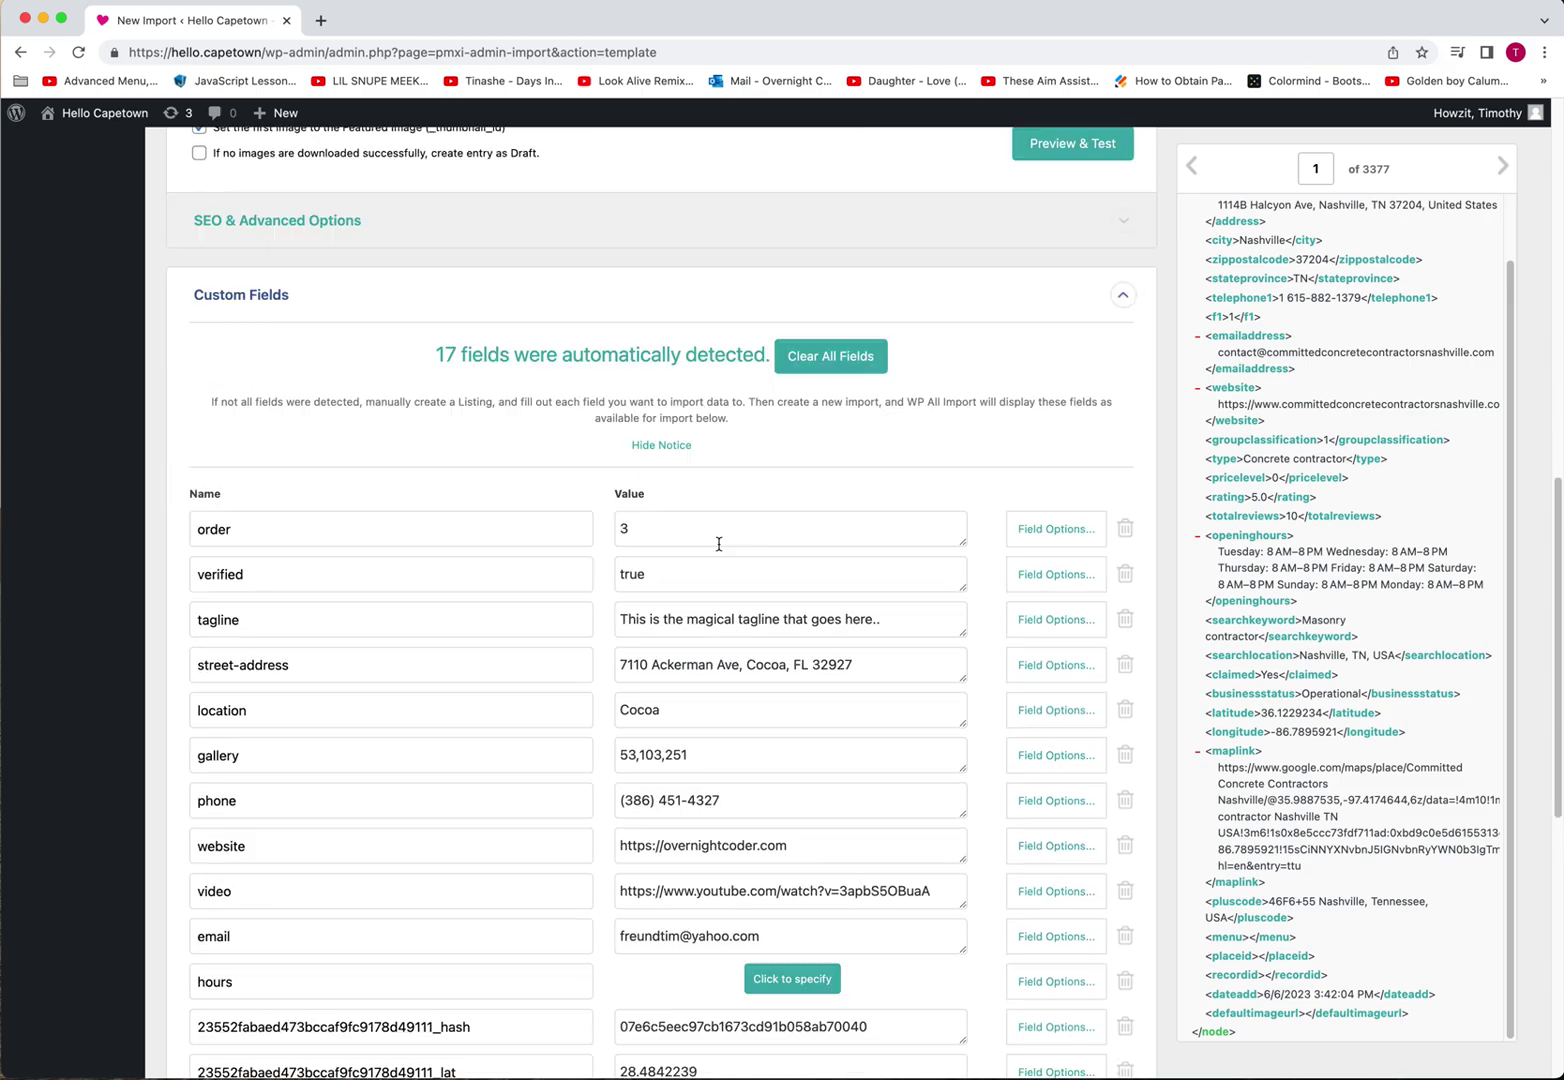
scroll(718, 543, "down", 10)
Clear the sample values for logo, instagram, facebook, lng, lat, hash and email
left_click(689, 521)
double_click(697, 530)
left_click(515, 576)
scroll(508, 515, "up", 1)
double_click(636, 549)
key("BackSpace")
triple_click(681, 512)
key("BackSpace")
triple_click(712, 457)
key("BackSpace")
triple_click(707, 415)
key("BackSpace")
triple_click(710, 368)
key("BackSpace")
triple_click(703, 325)
key("BackSpace")
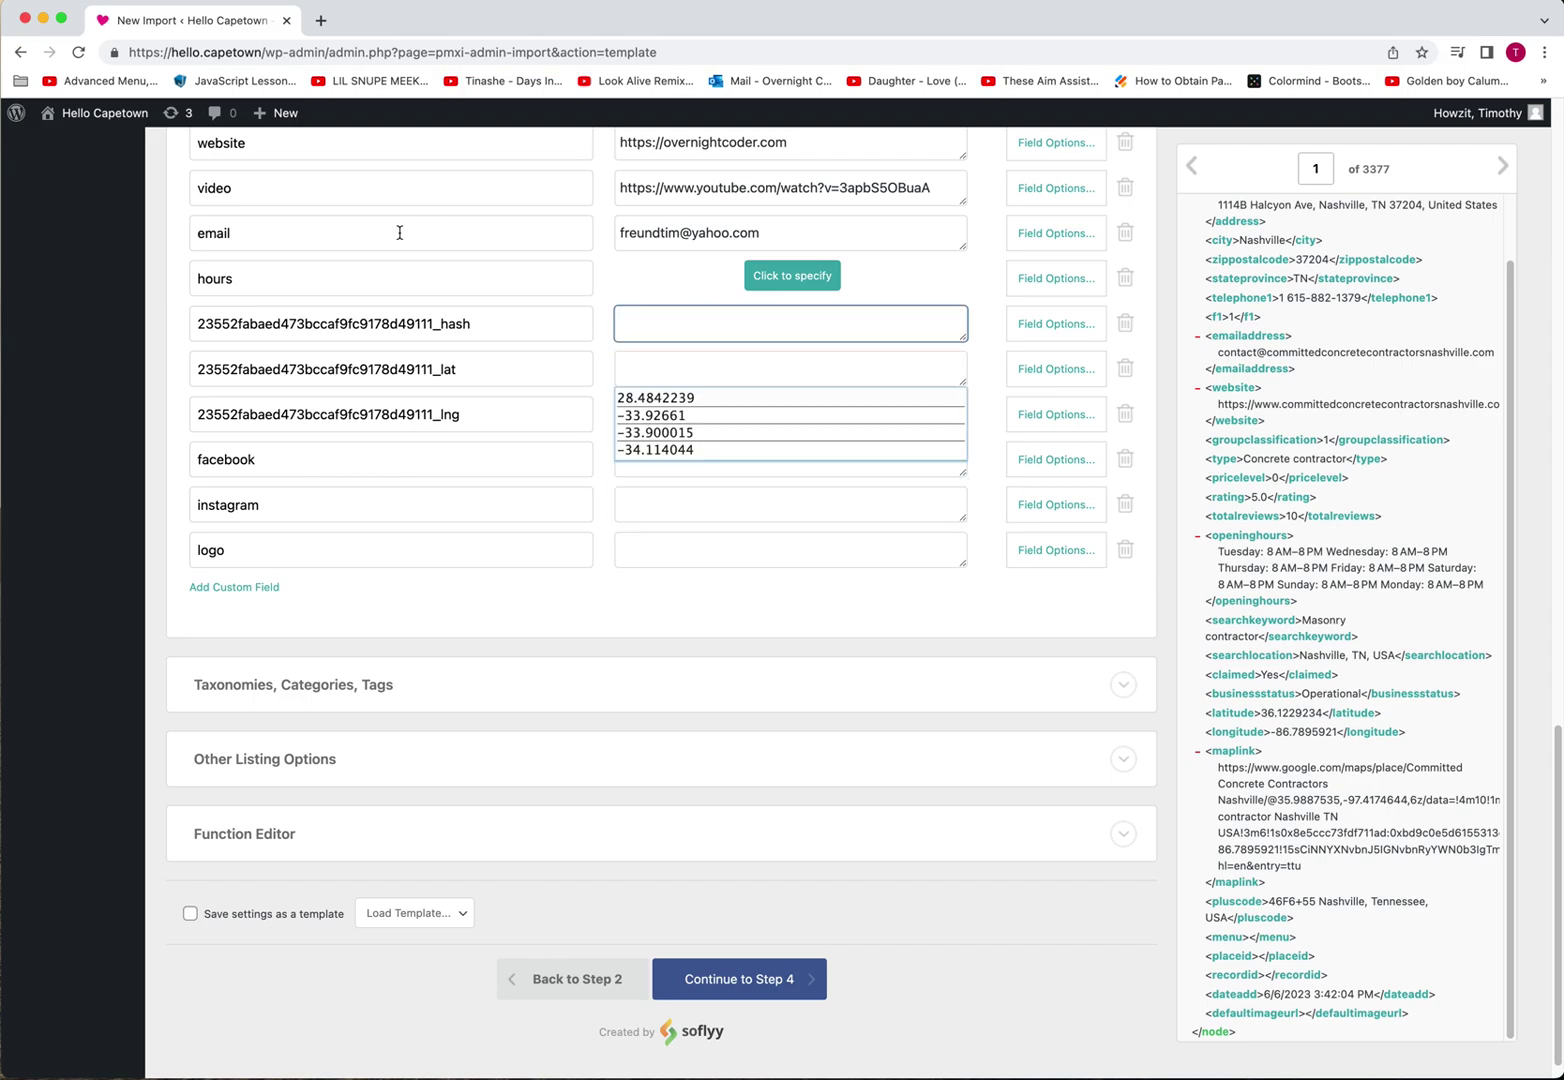
triple_click(728, 234)
key("BackSpace")
Clear the sample values for video, website, phone and gallery
scroll(745, 400, "up", 3)
double_click(762, 345)
triple_click(762, 345)
key("BackSpace")
triple_click(742, 300)
key("BackSpace")
left_click(726, 256)
triple_click(726, 256)
key("BackSpace")
triple_click(688, 202)
key("BackSpace")
Clear the sample values for location, street-address, tagline, verified and order
scroll(742, 497, "up", 3)
scroll(742, 497, "up", 3)
triple_click(691, 471)
key("BackSpace")
double_click(690, 426)
triple_click(690, 426)
key("BackSpace")
triple_click(709, 386)
key("BackSpace")
left_click(668, 345)
triple_click(668, 345)
key("BackSpace")
triple_click(662, 296)
key("BackSpace")
scroll(571, 469, "up", 2)
Enter 0 as the order value and false as the verified value
left_click(640, 290)
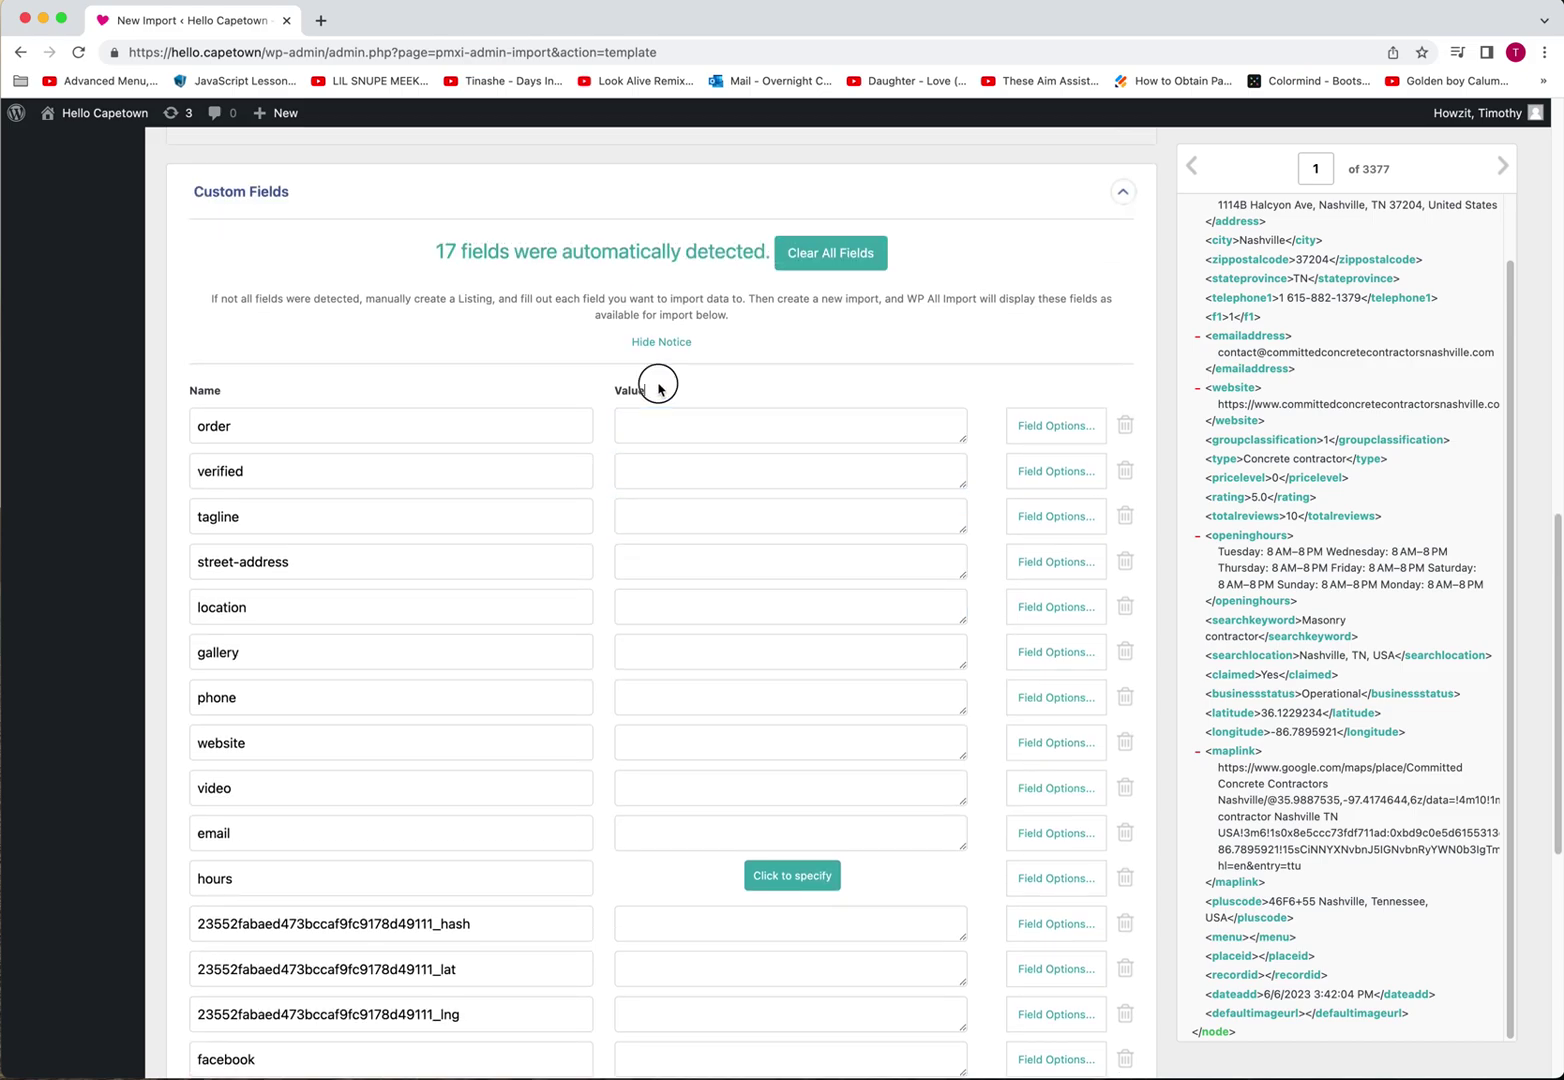
left_click(635, 426)
type("0")
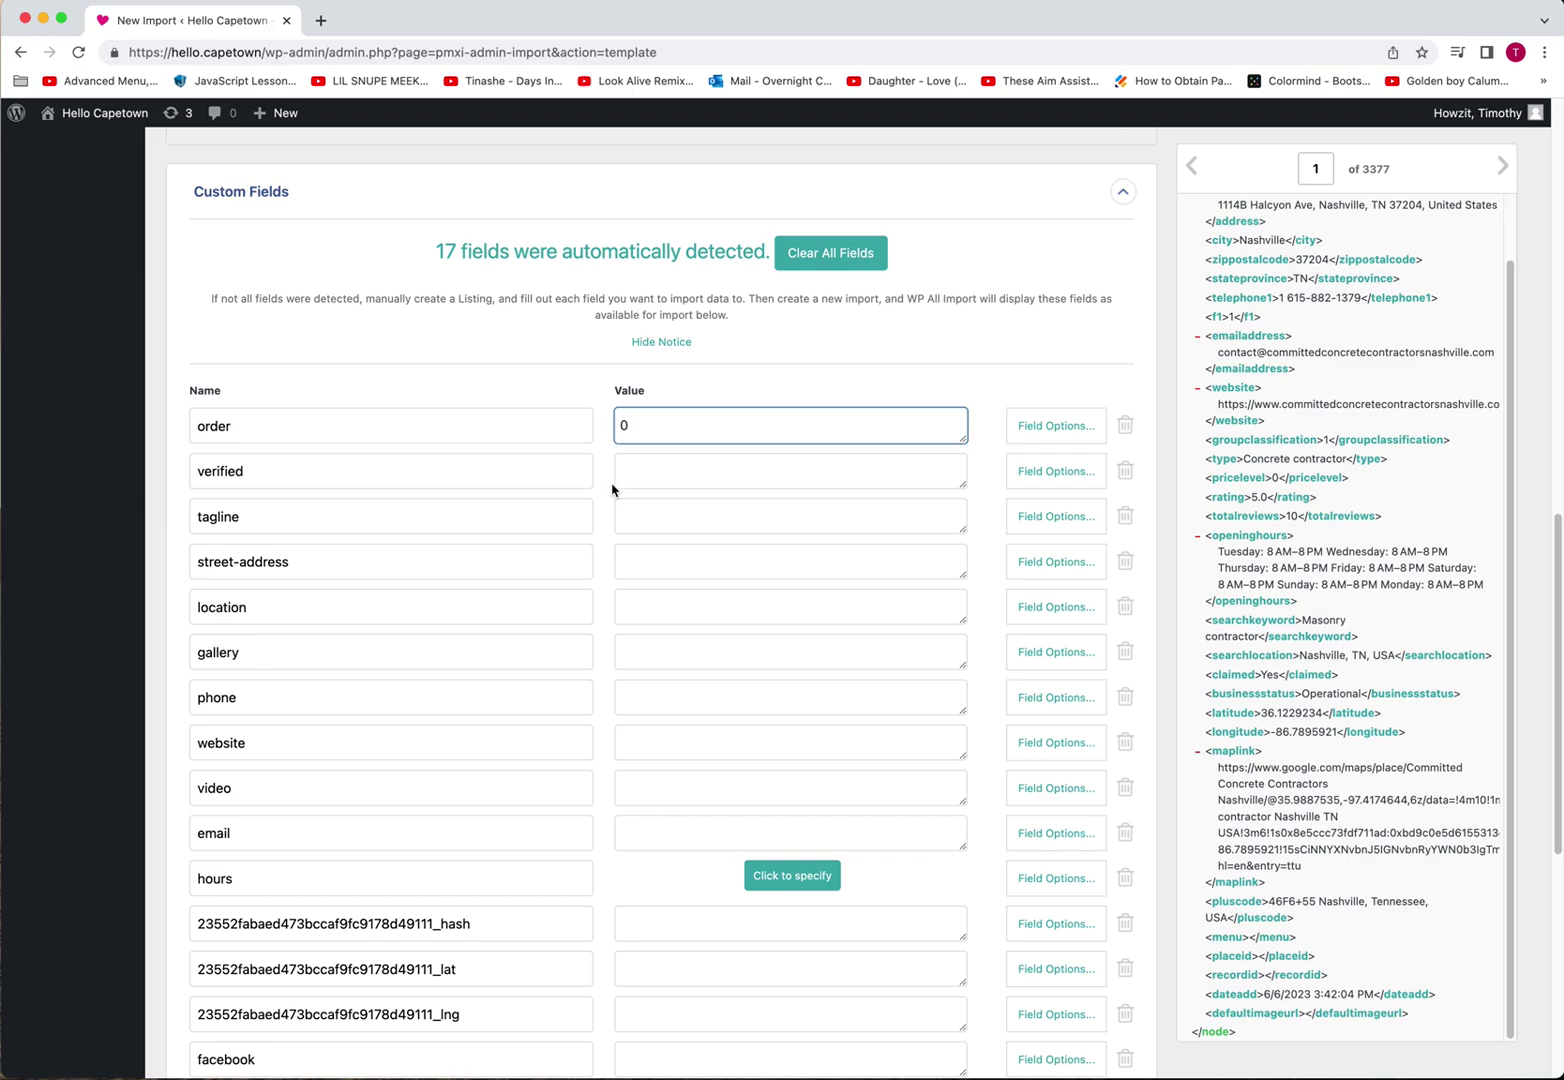
left_click(630, 476)
type("false")
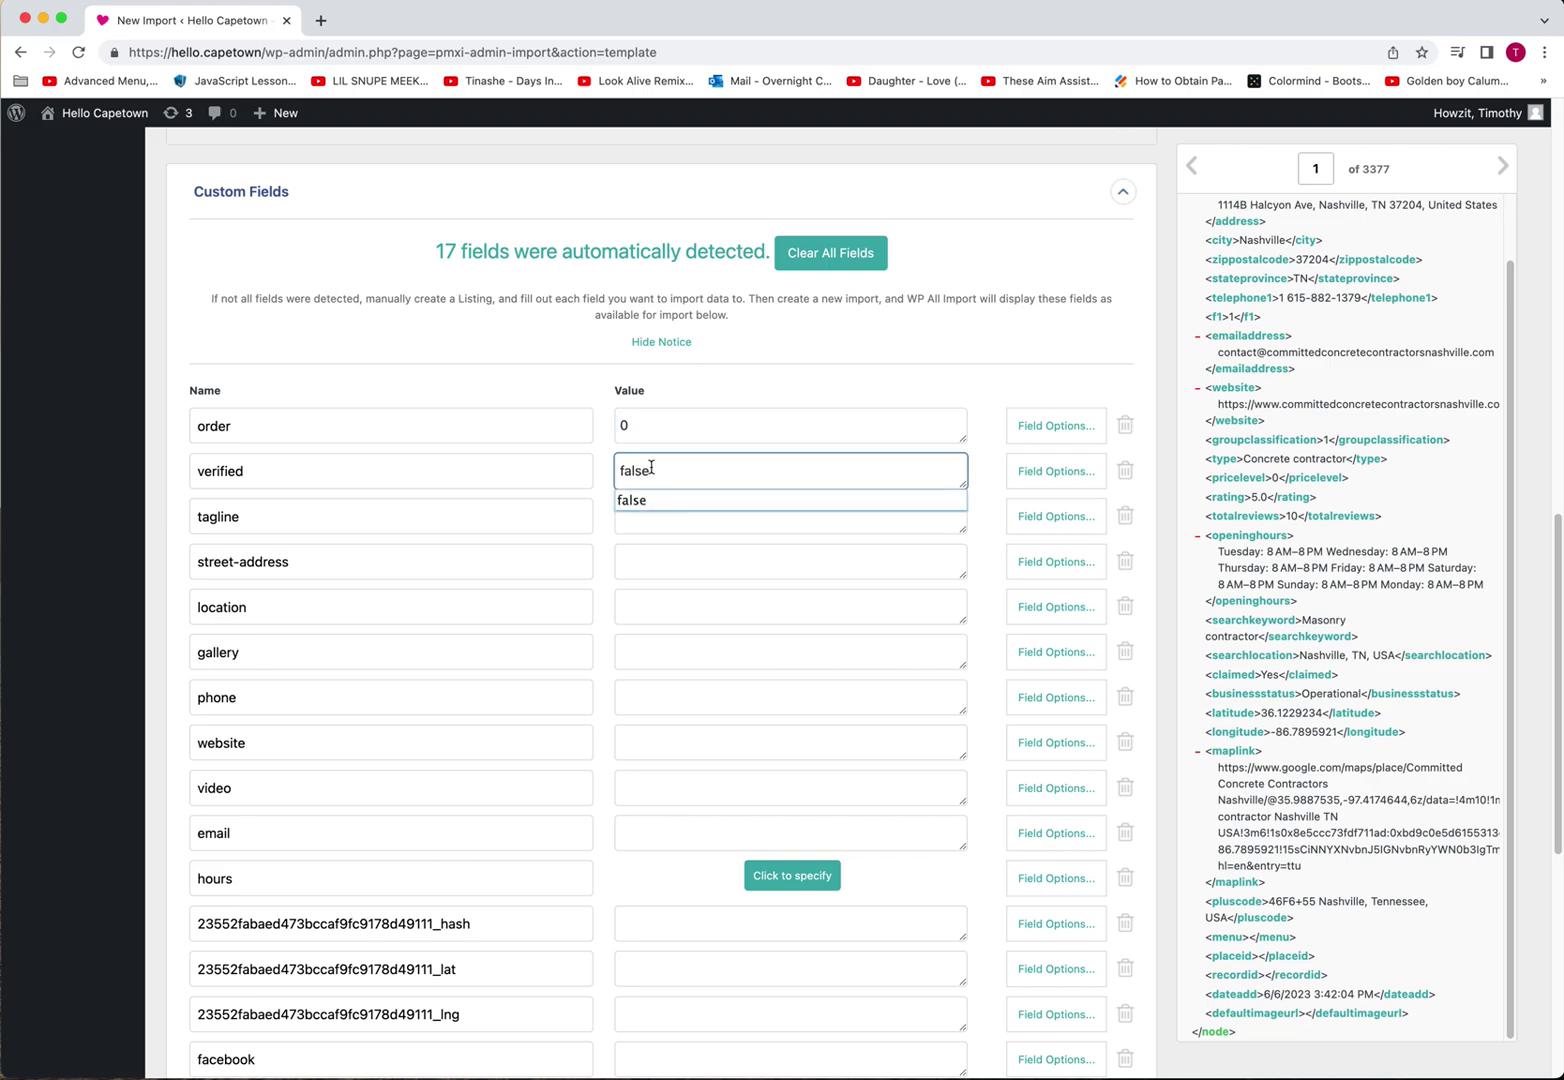
double_click(651, 468)
key("BackSpace")
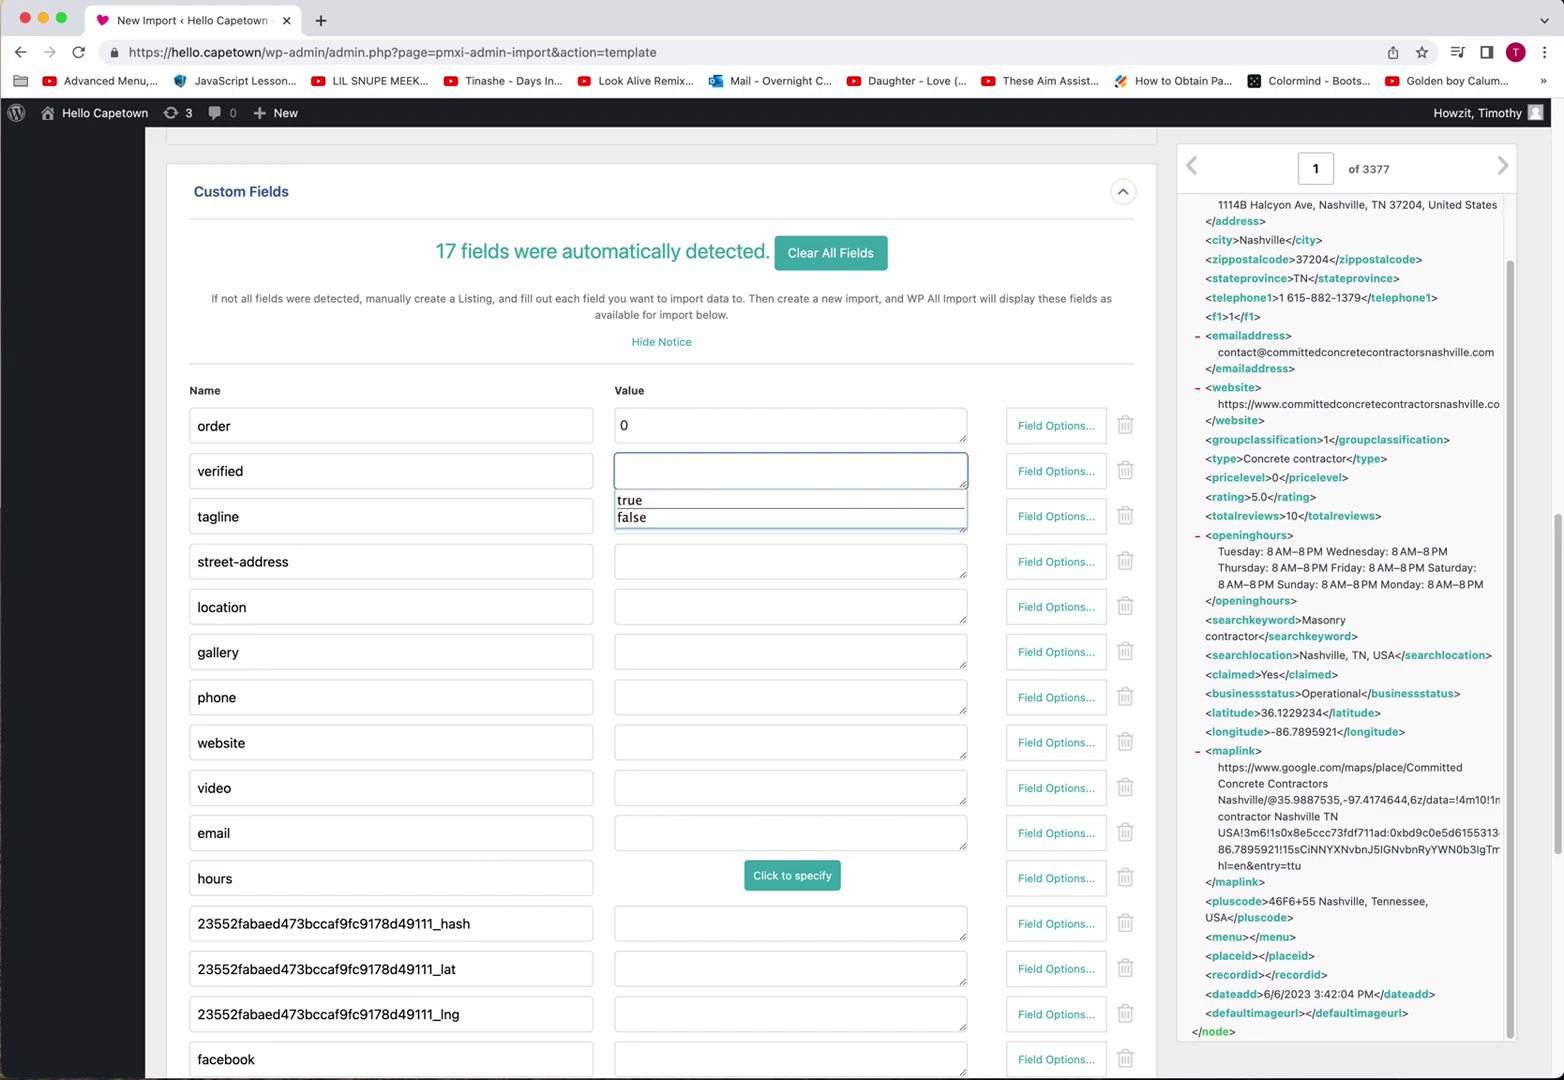
type("false")
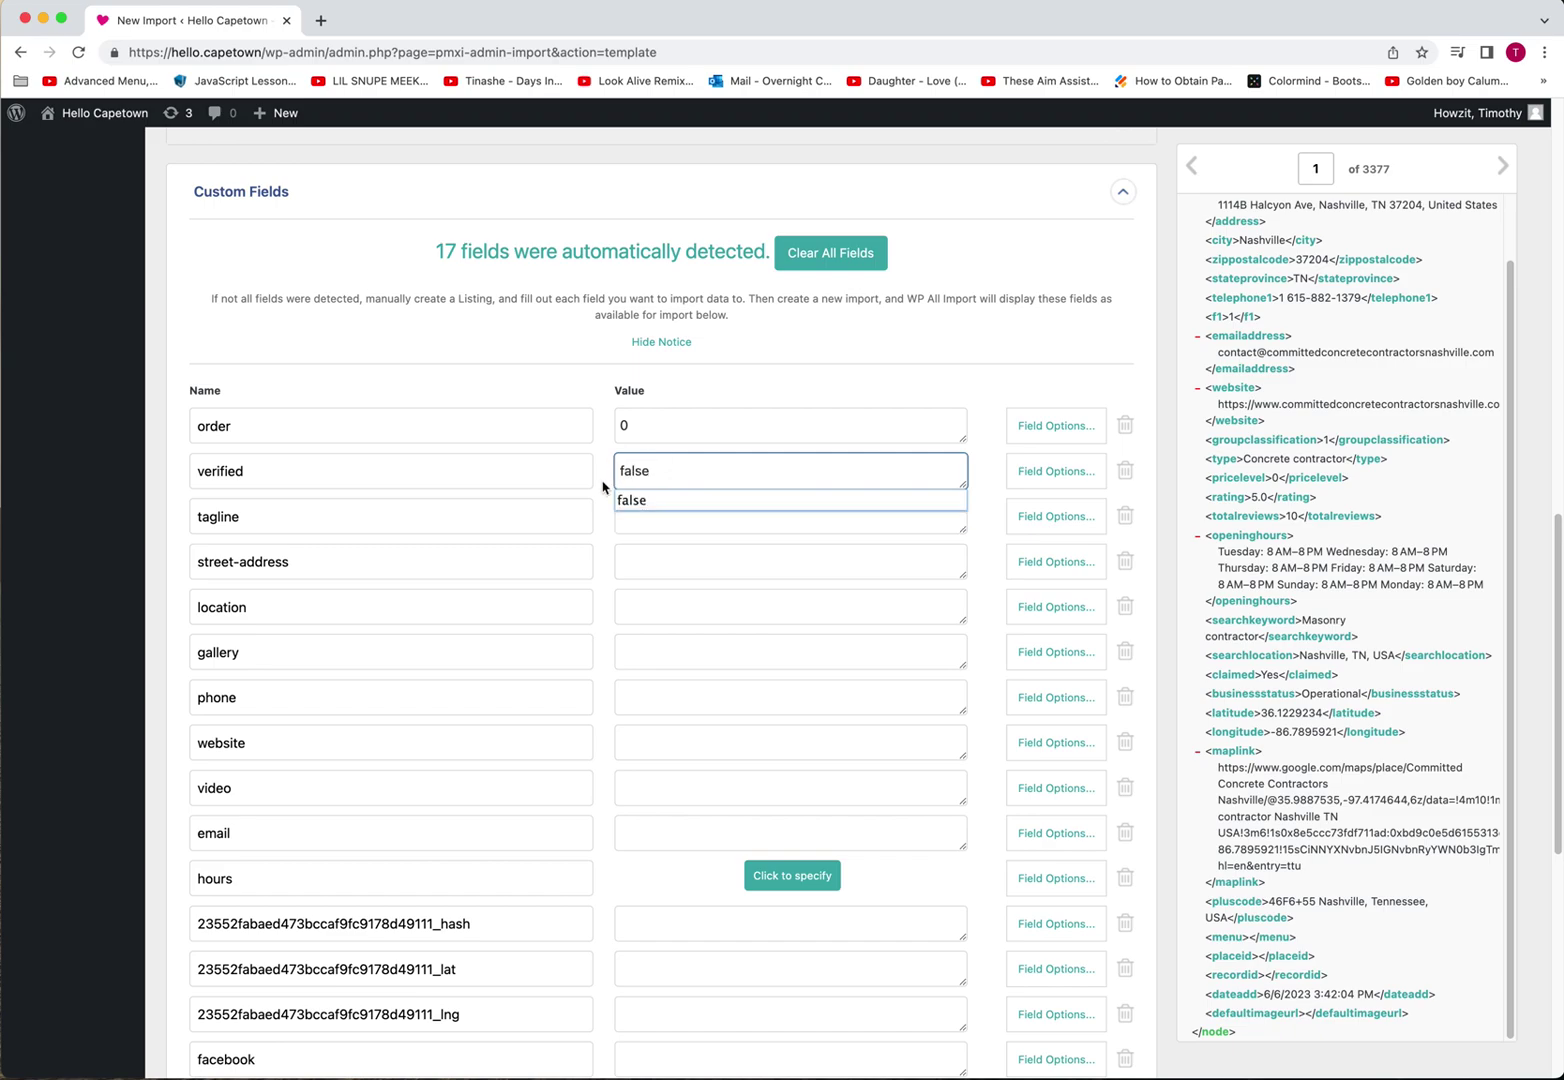
left_click(608, 492)
Map address to street-address, city to location, website to website, and emailaddress to email
scroll(1332, 575, "up", 2)
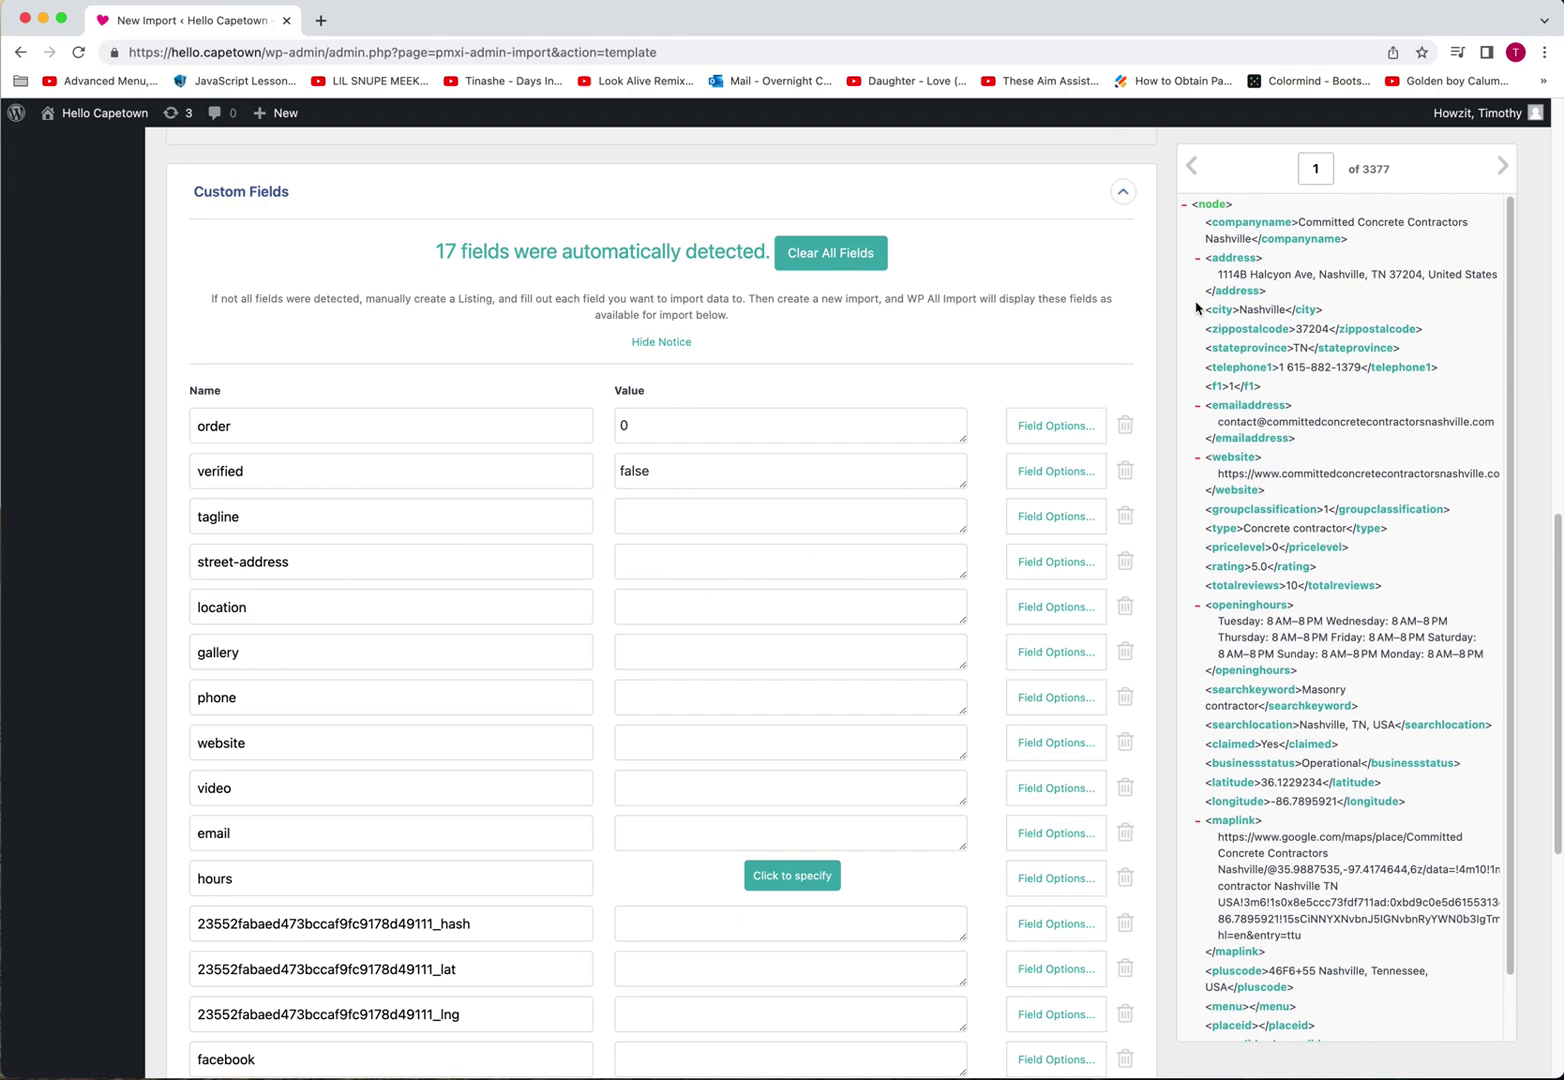
left_click_drag(1229, 258, 646, 565)
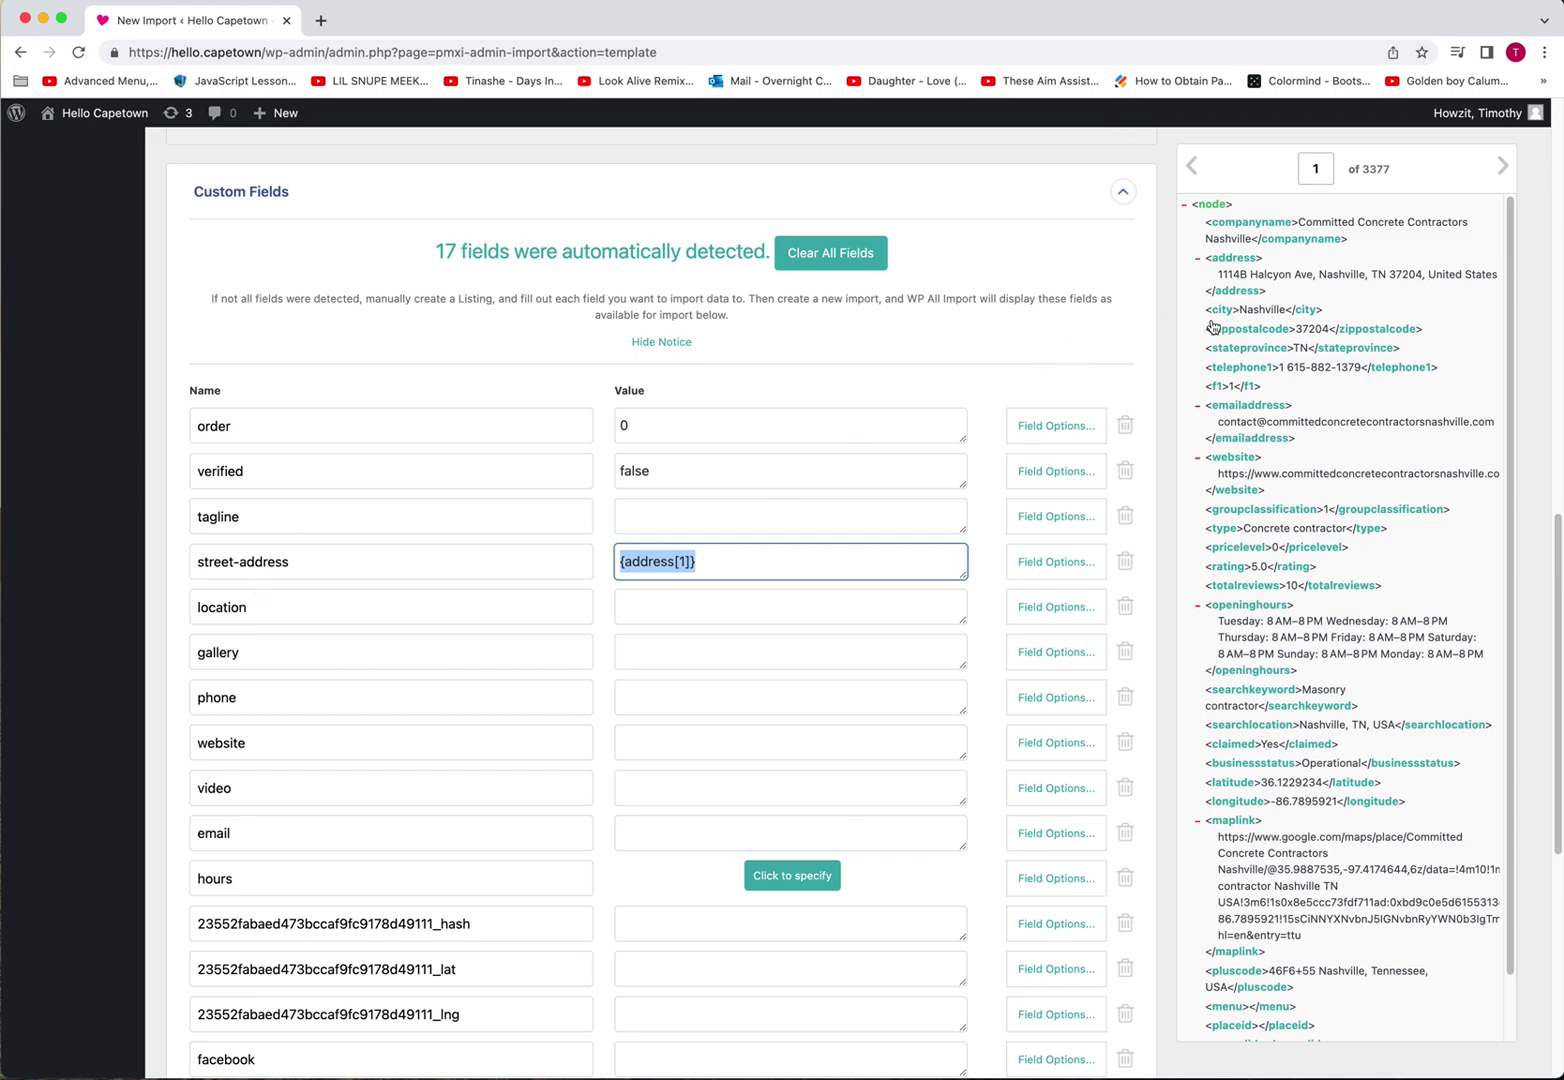
left_click_drag(1216, 312, 735, 605)
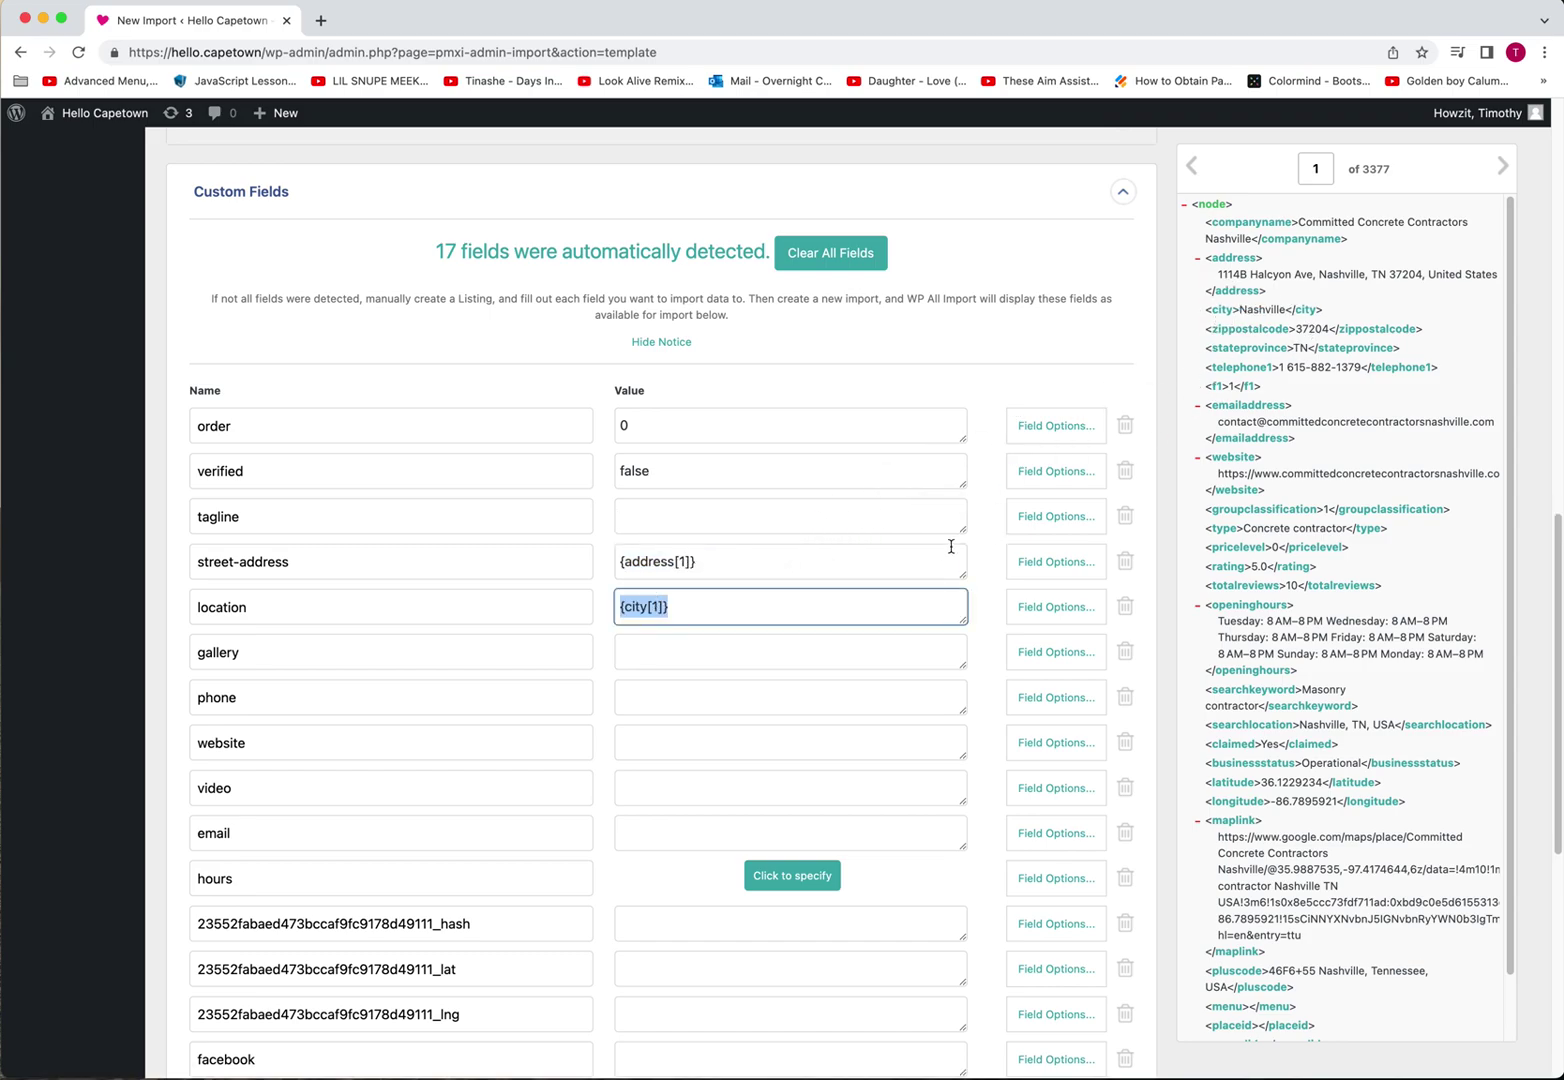
left_click(650, 651)
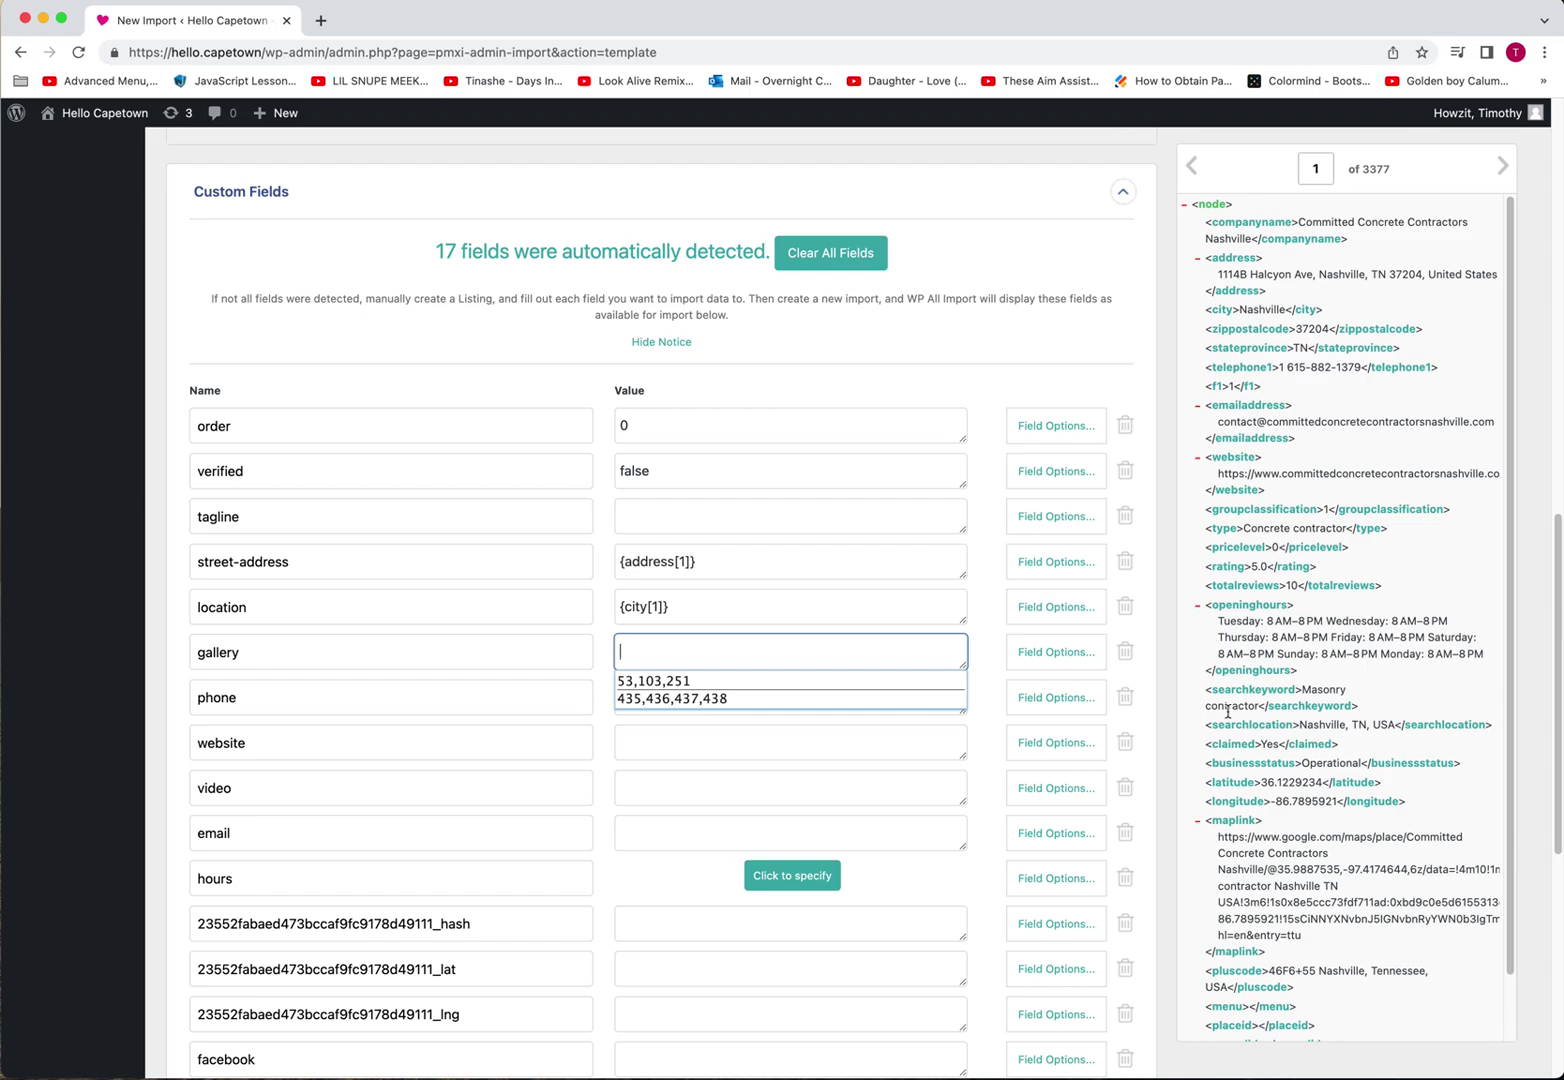
left_click(734, 737)
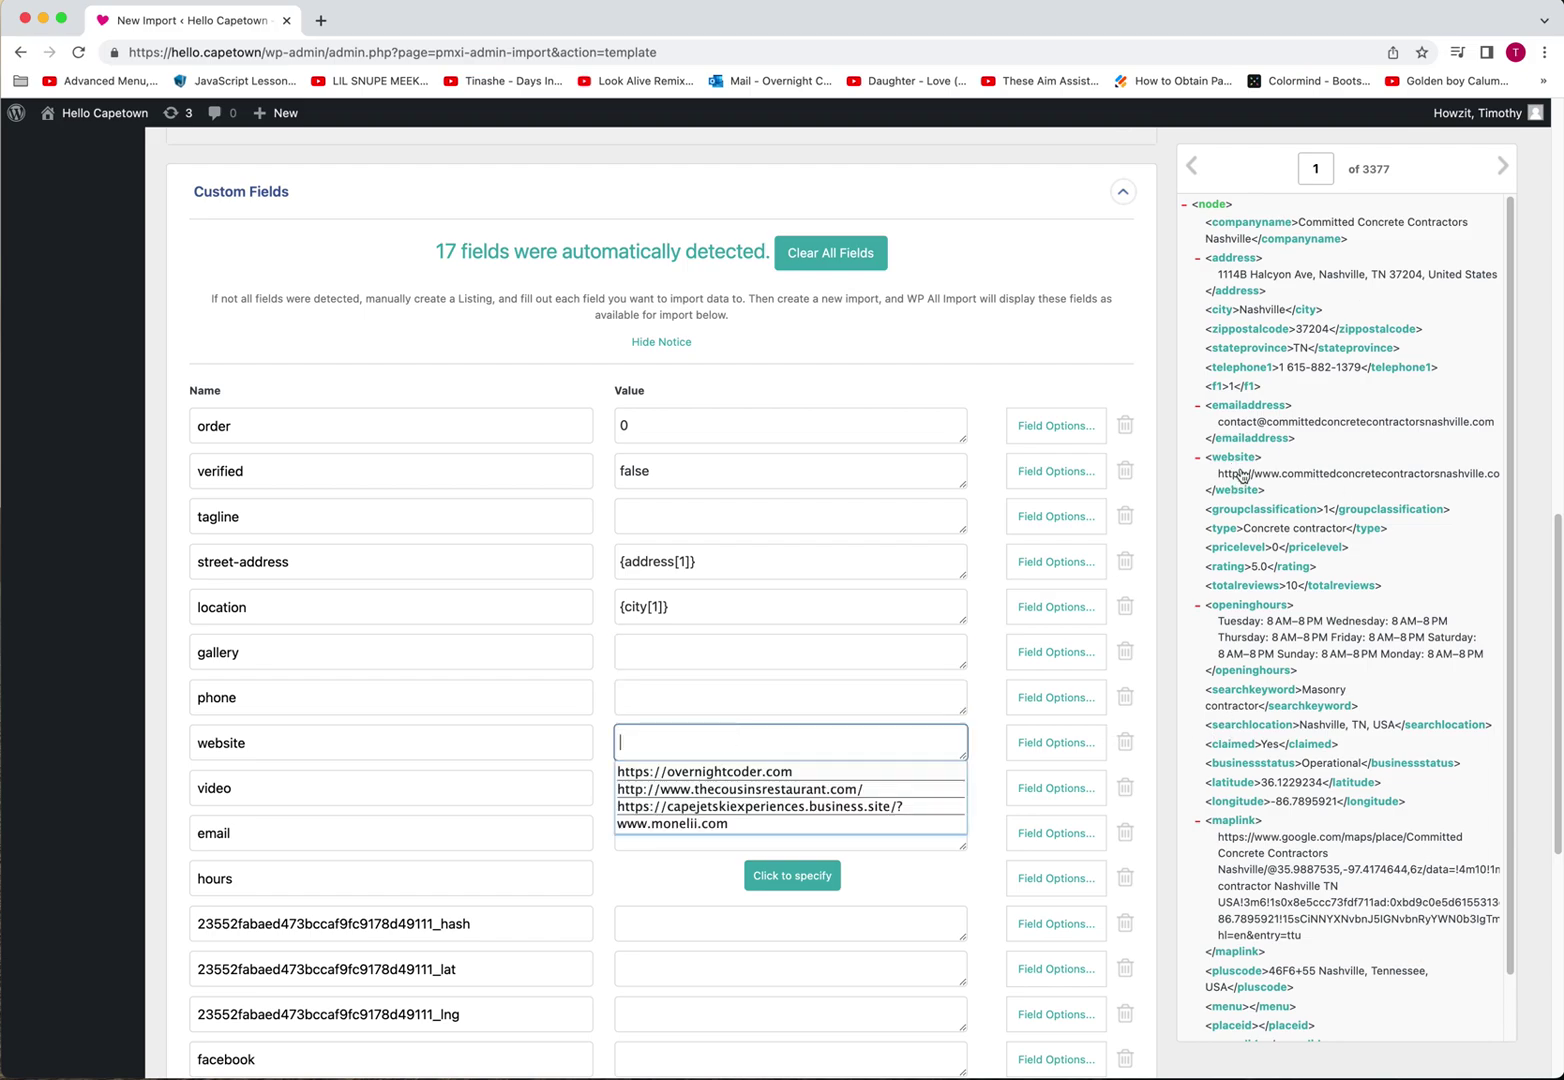
left_click_drag(1231, 465, 706, 745)
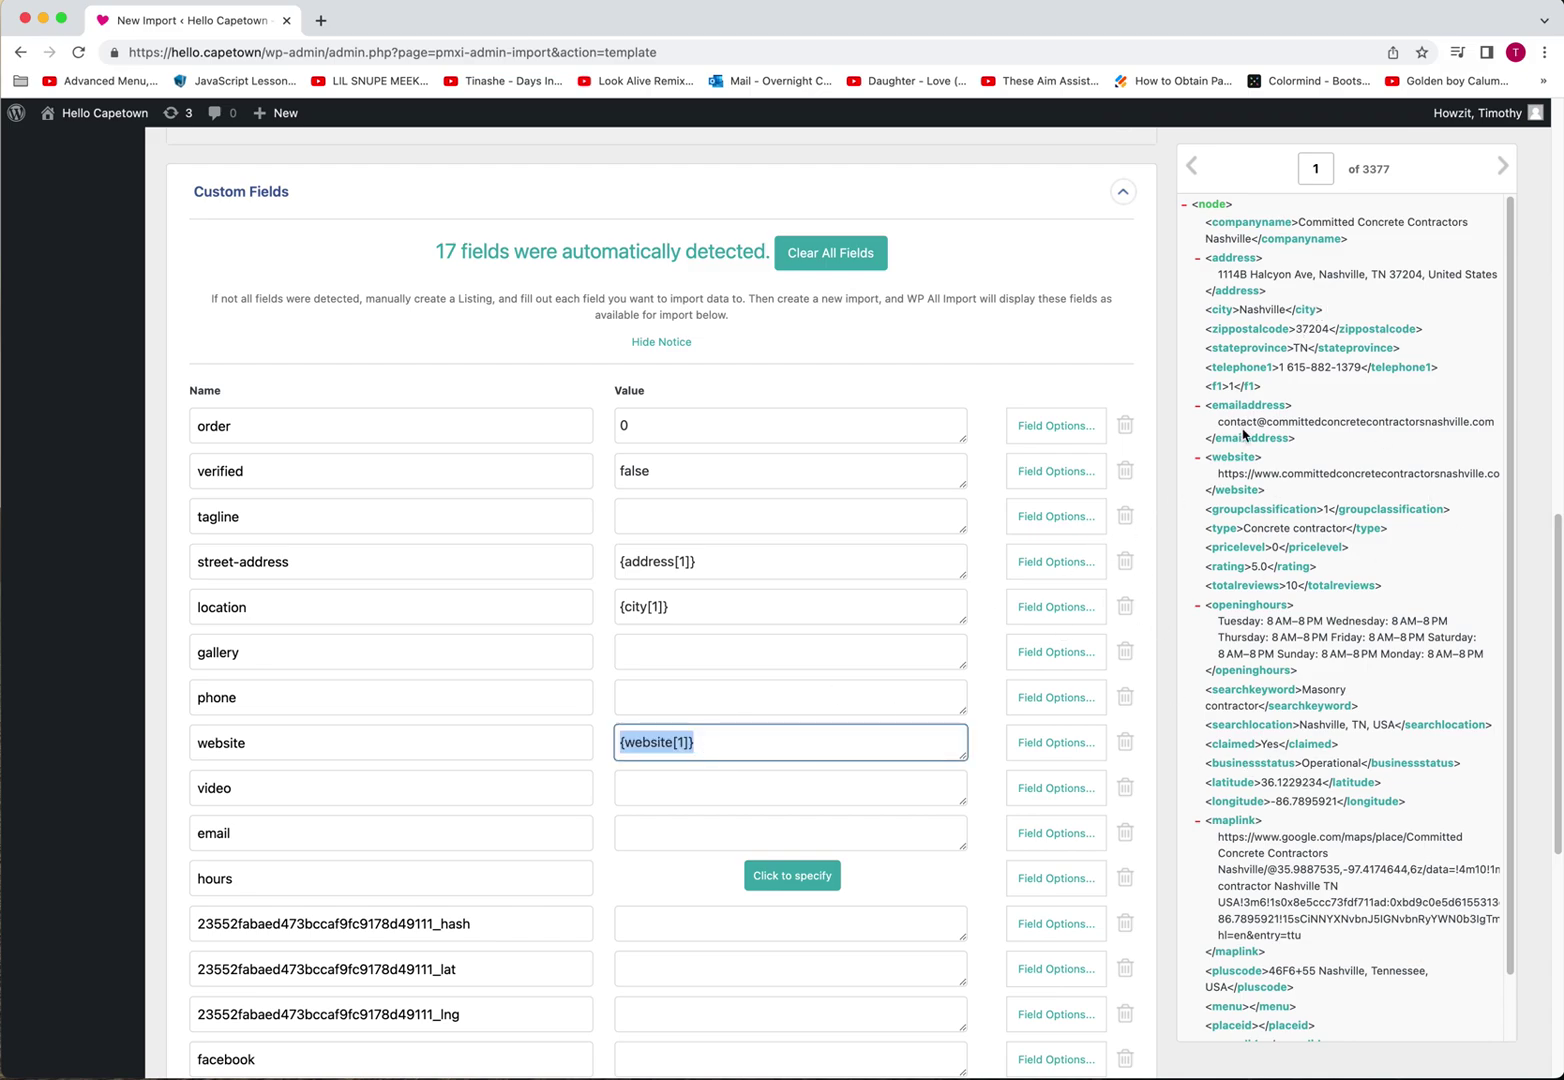
left_click_drag(1243, 410, 673, 824)
Map the telephone1 element into the phone field
scroll(649, 873, "down", 3)
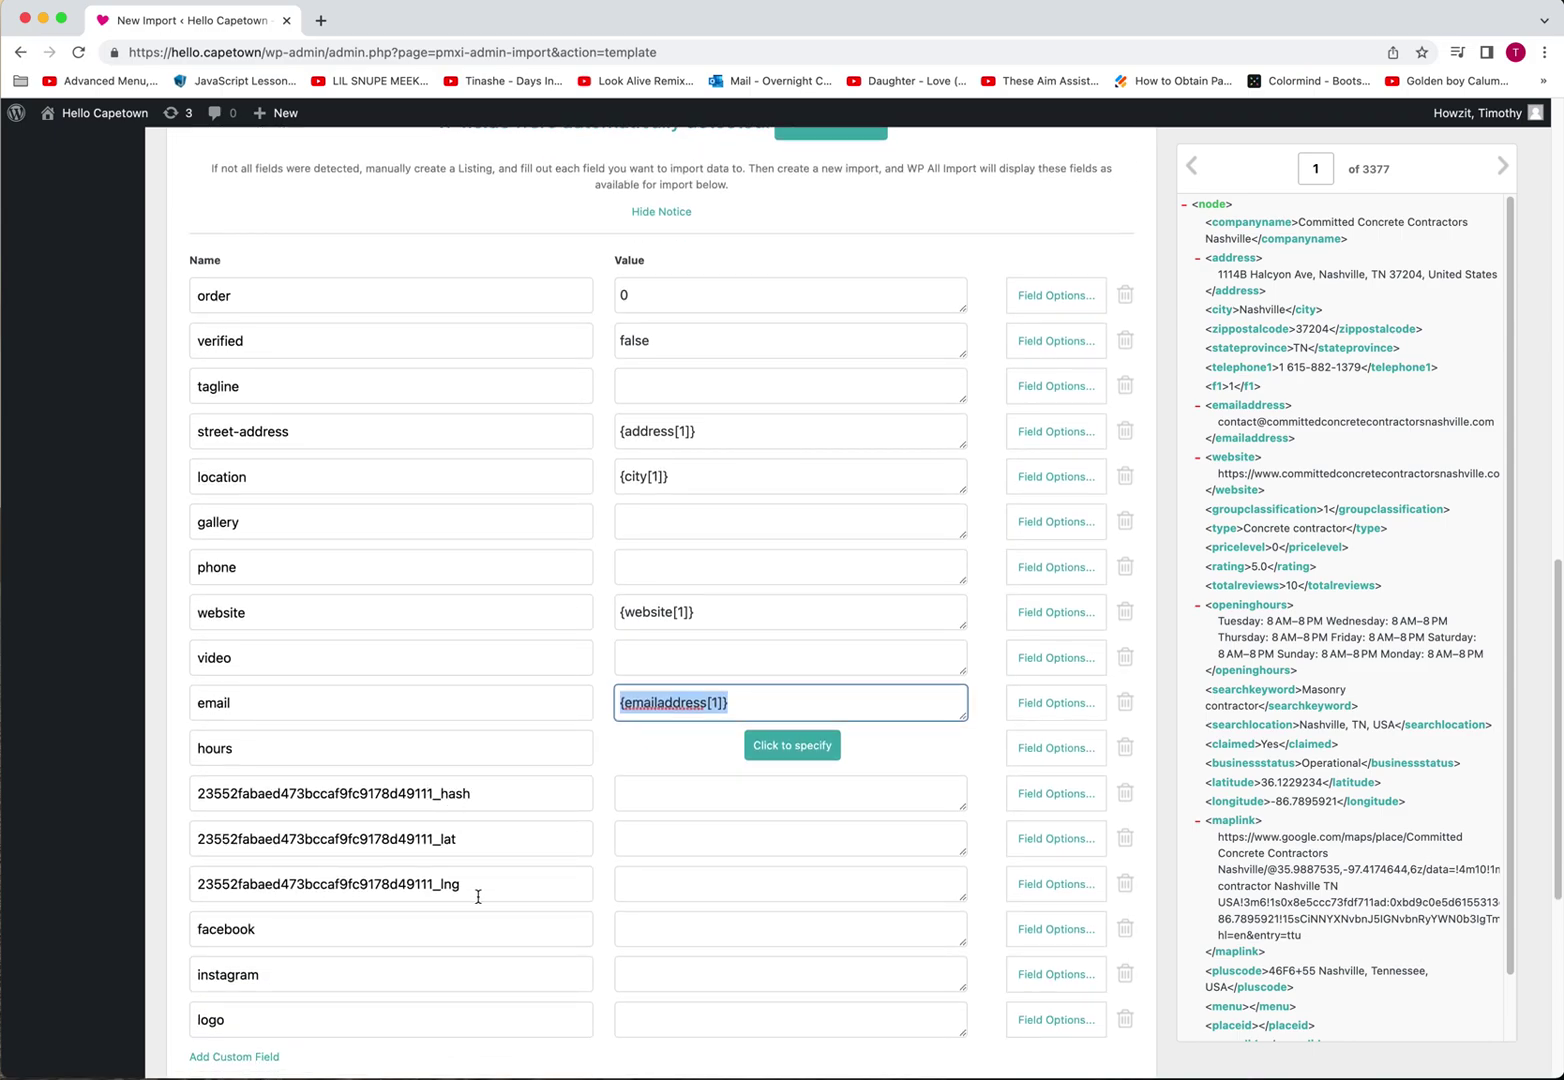
scroll(478, 897, "down", 2)
scroll(1337, 691, "down", 1)
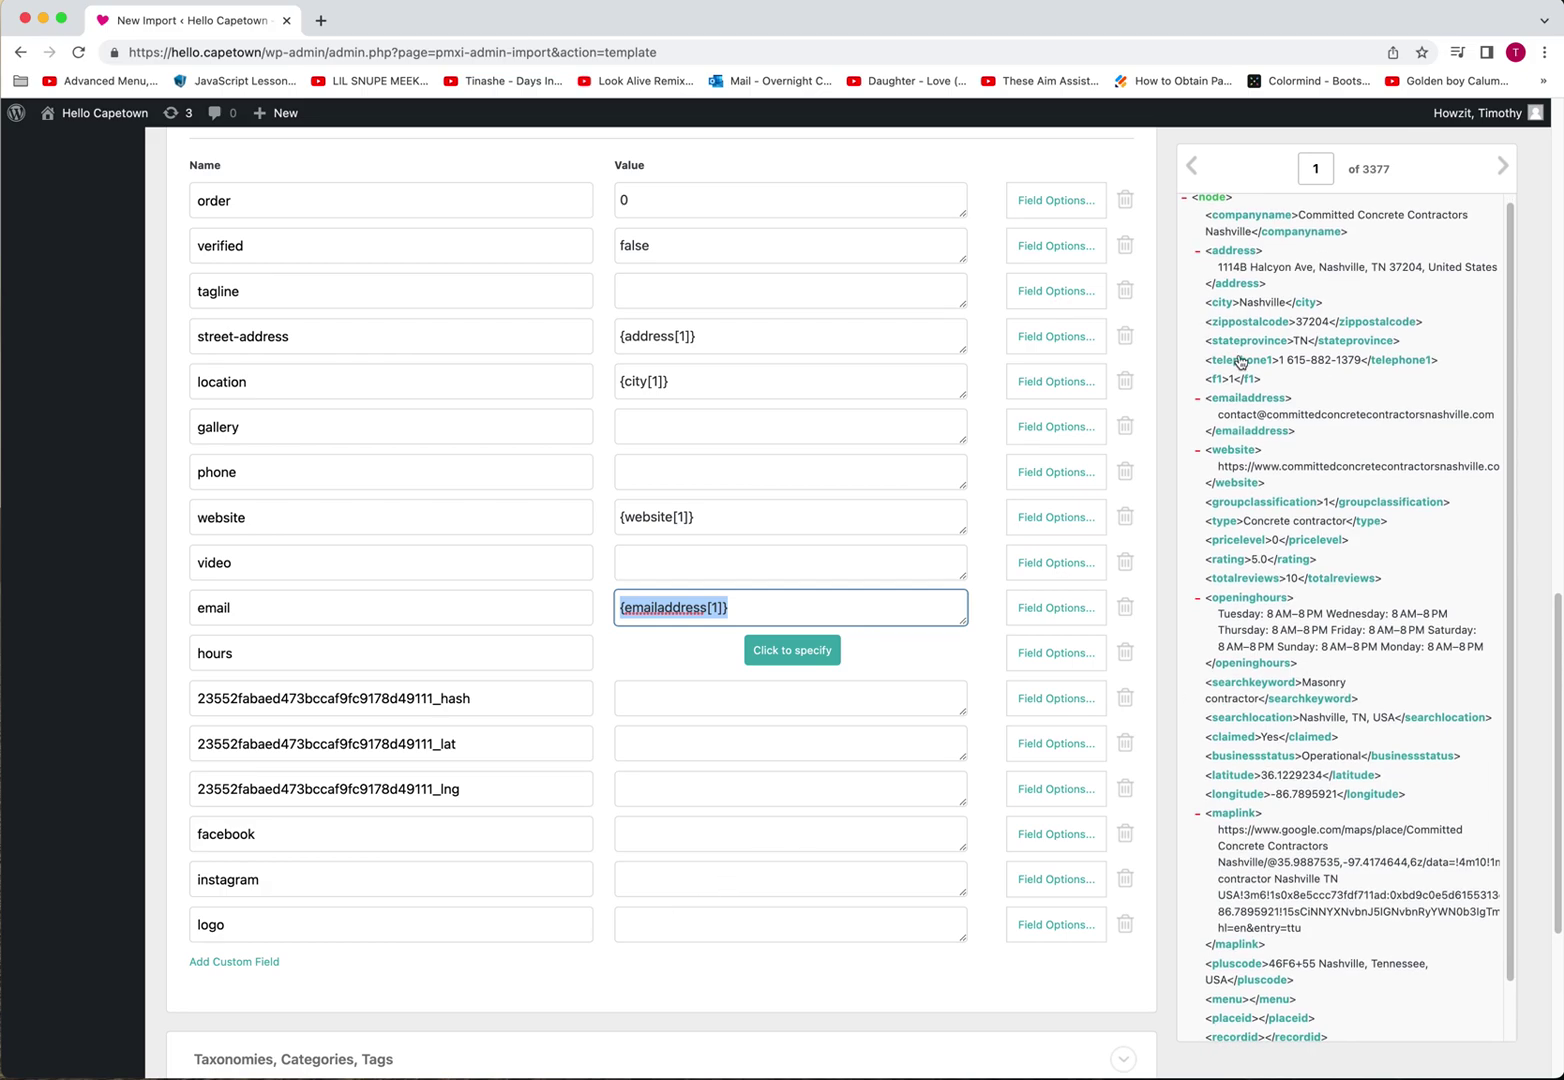
scroll(1243, 813, "down", 2)
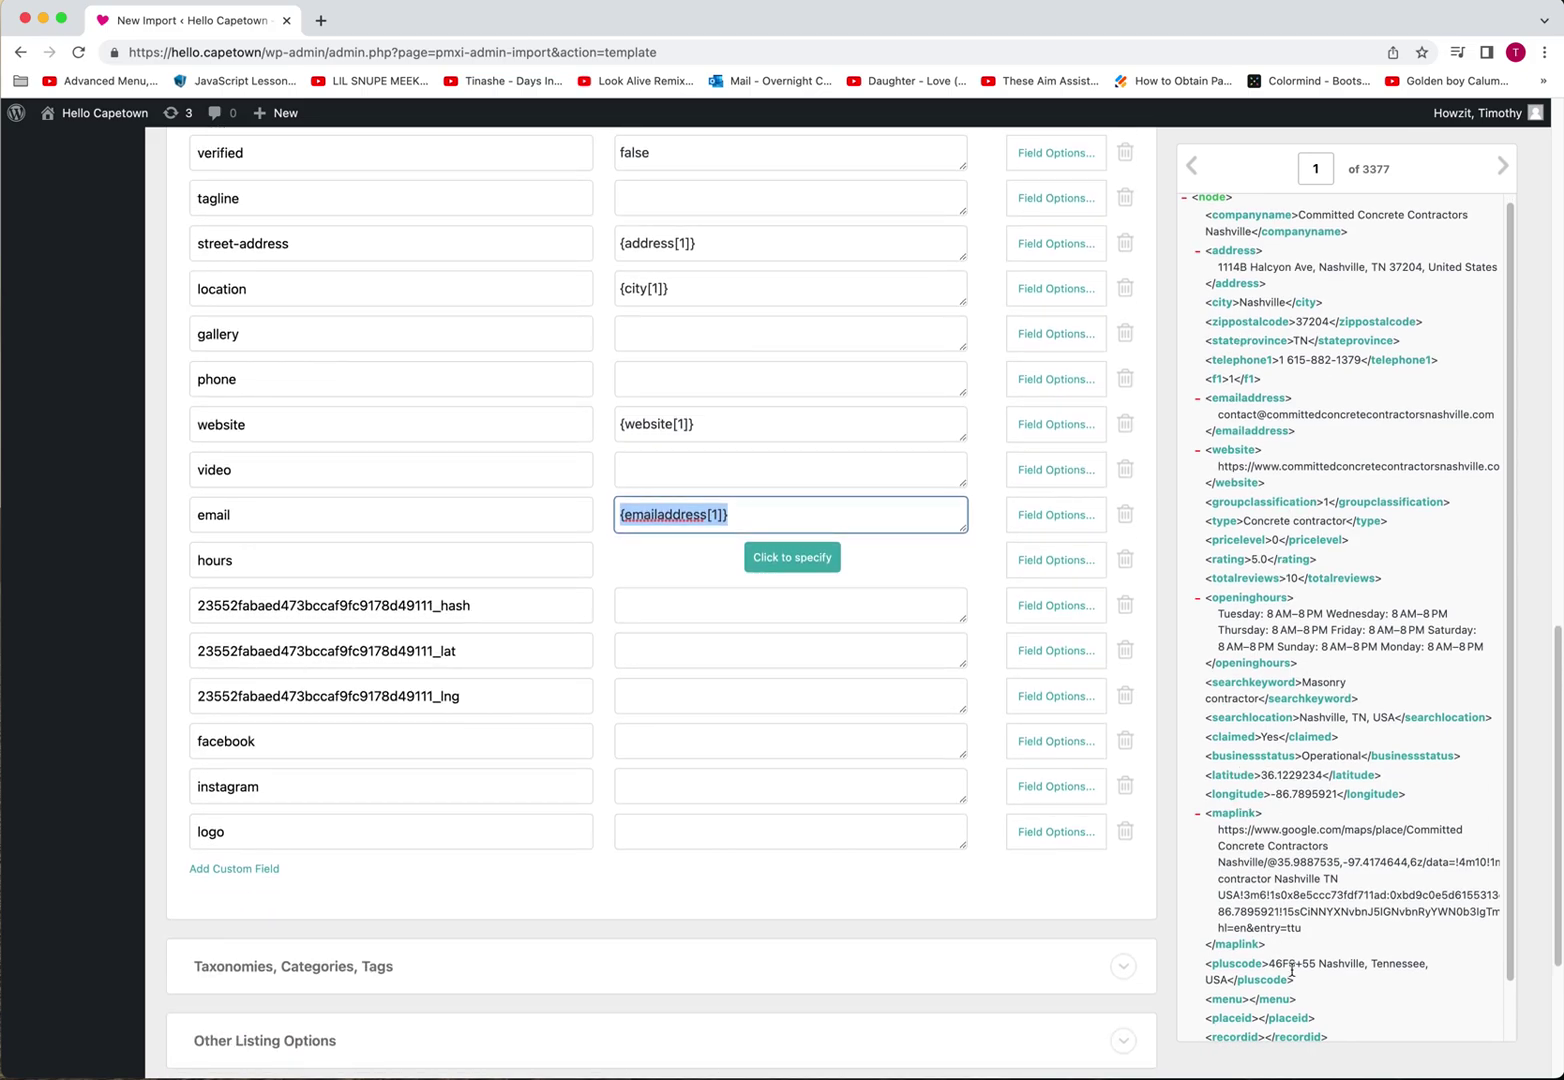
scroll(1250, 812, "down", 1)
scroll(1201, 813, "up", 6)
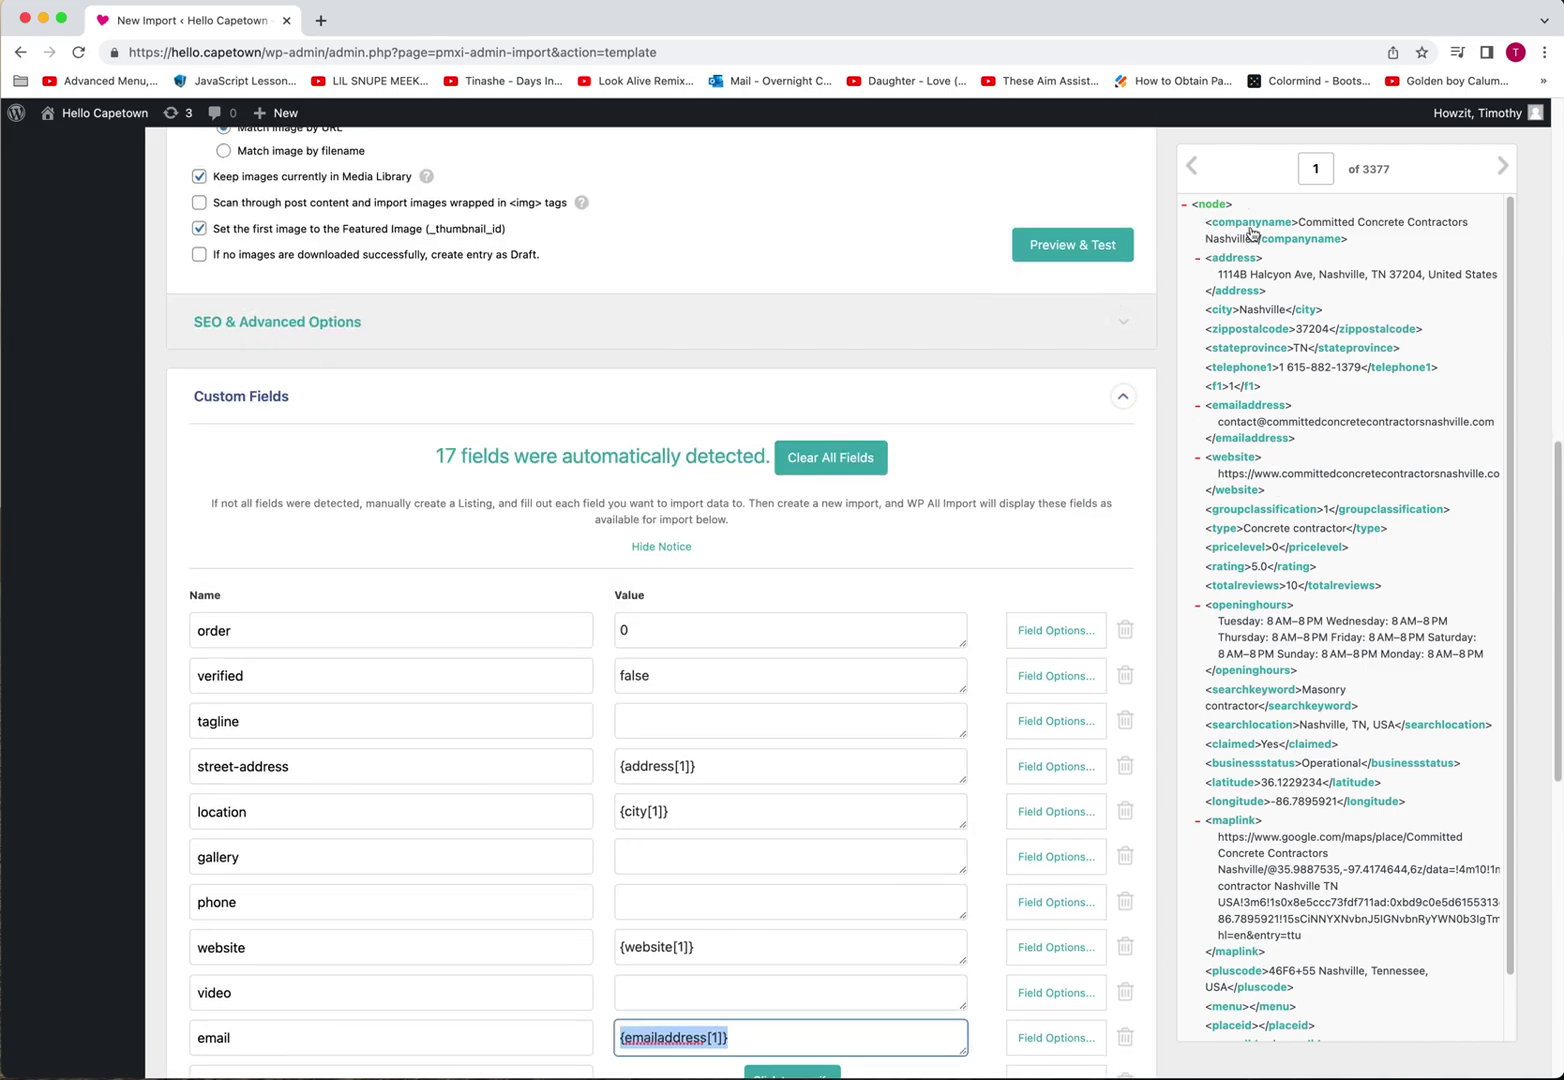
scroll(1240, 235, "up", 2)
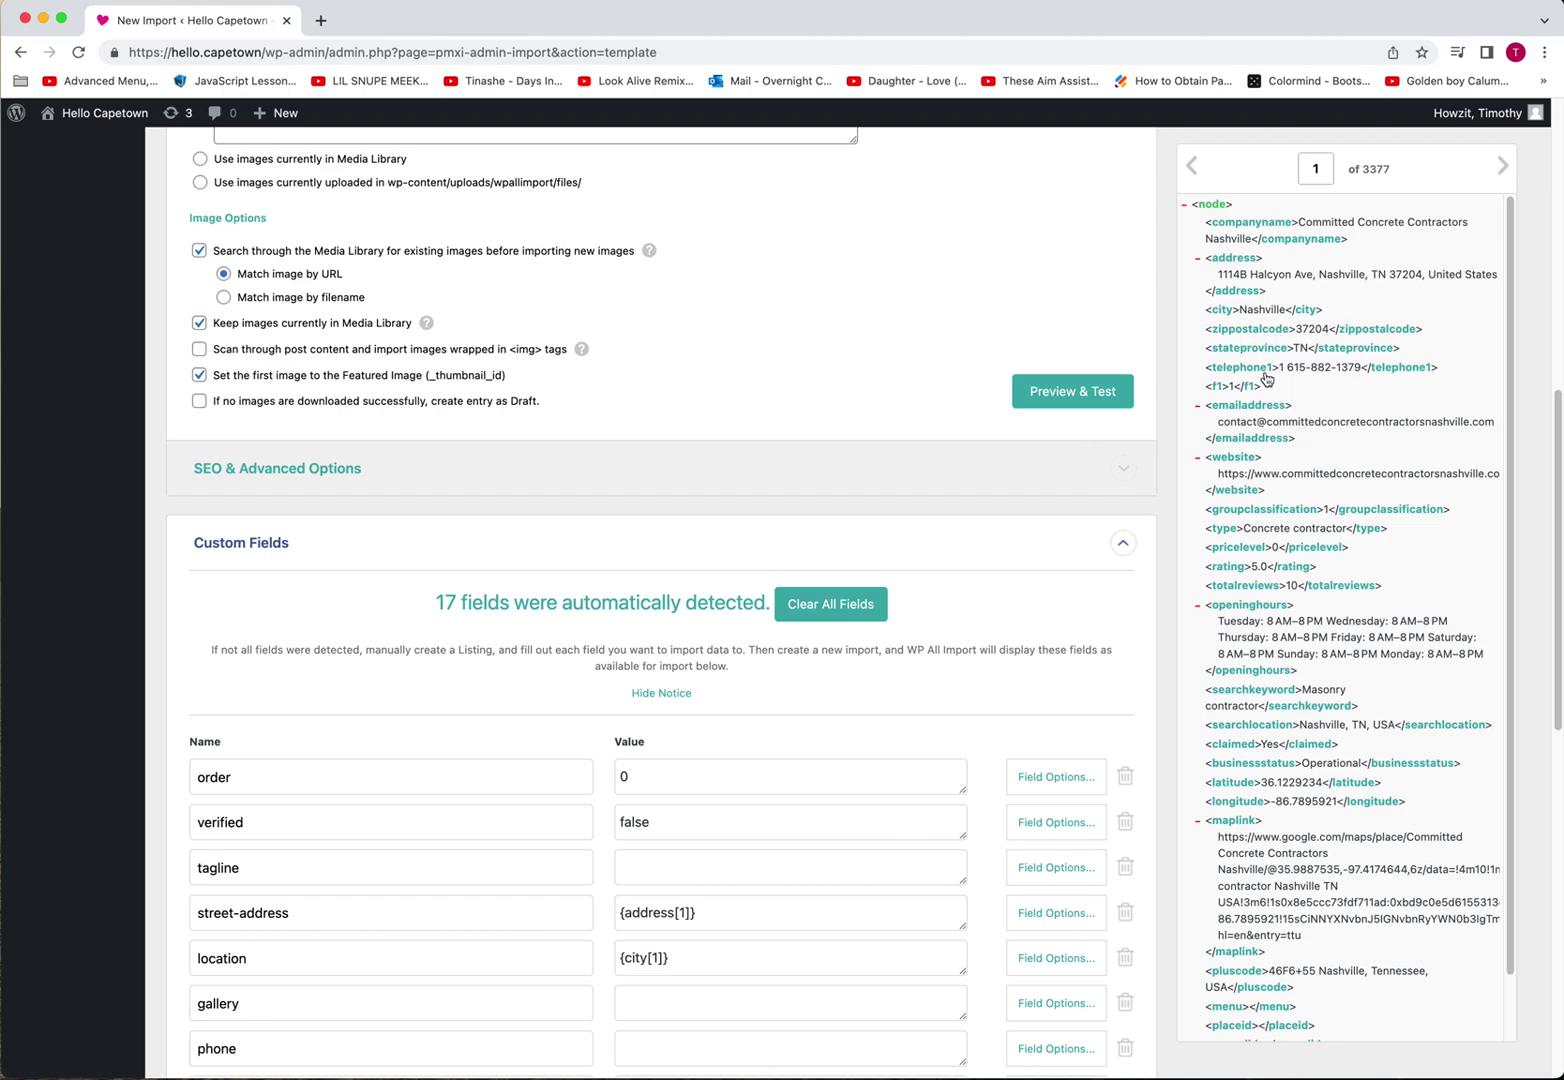
left_click_drag(1266, 378, 730, 826)
scroll(750, 915, "down", 3)
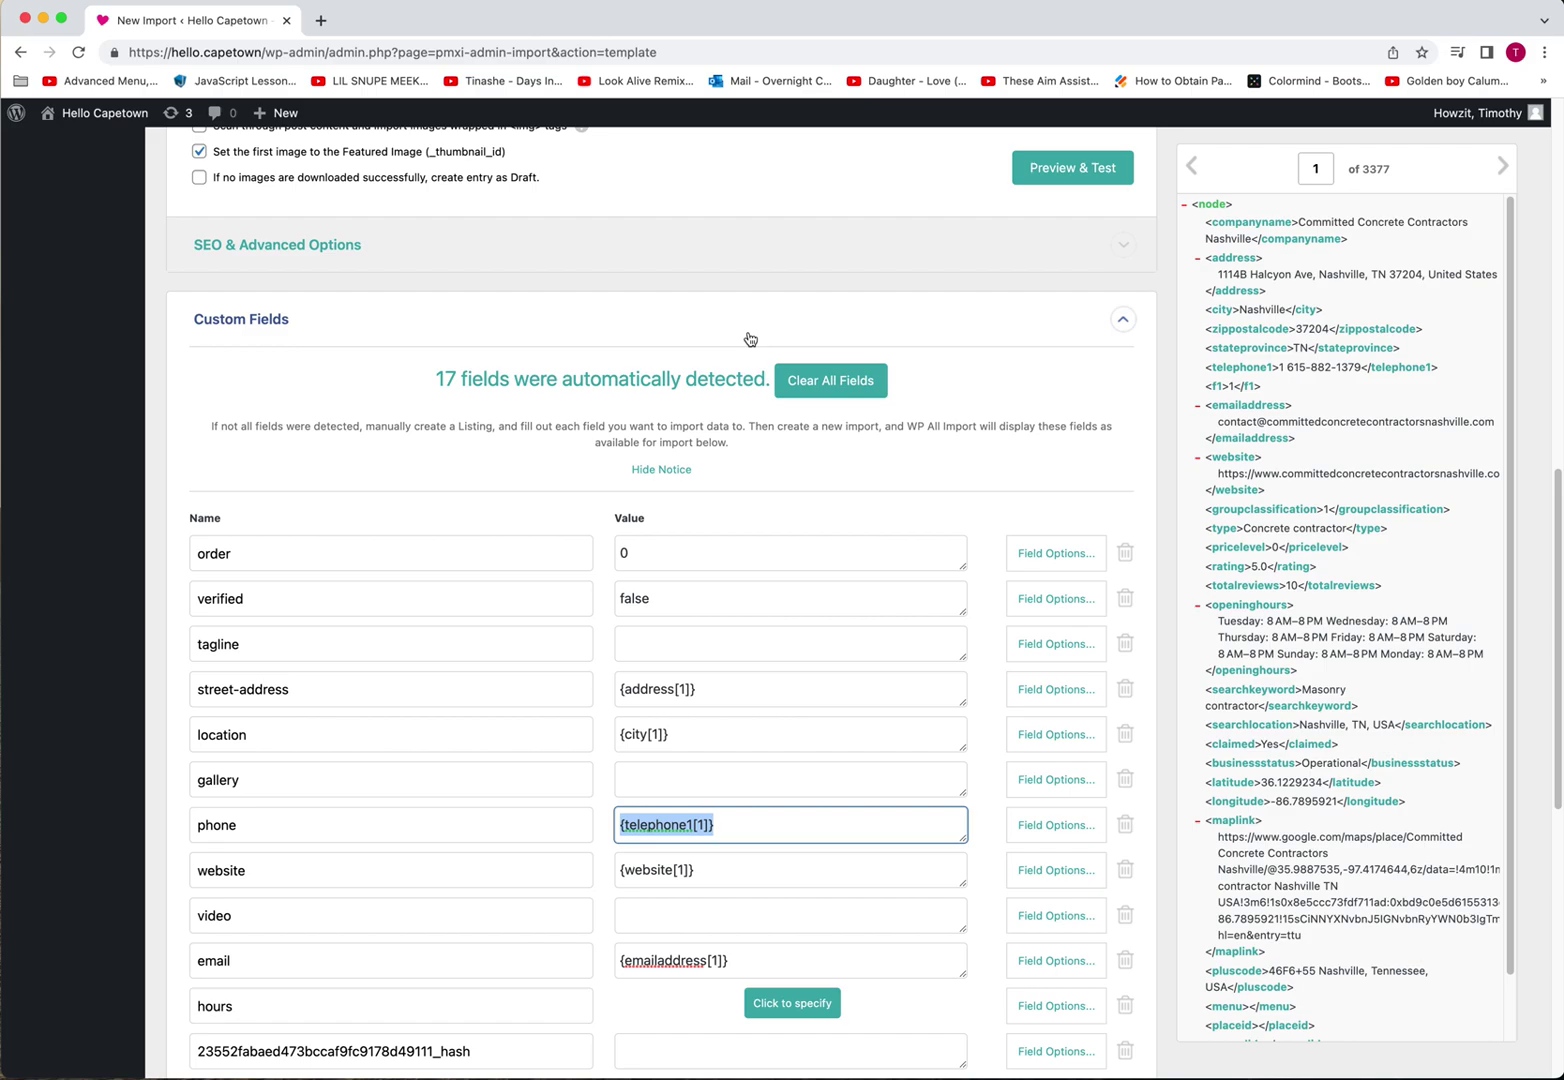
scroll(810, 636, "down", 3)
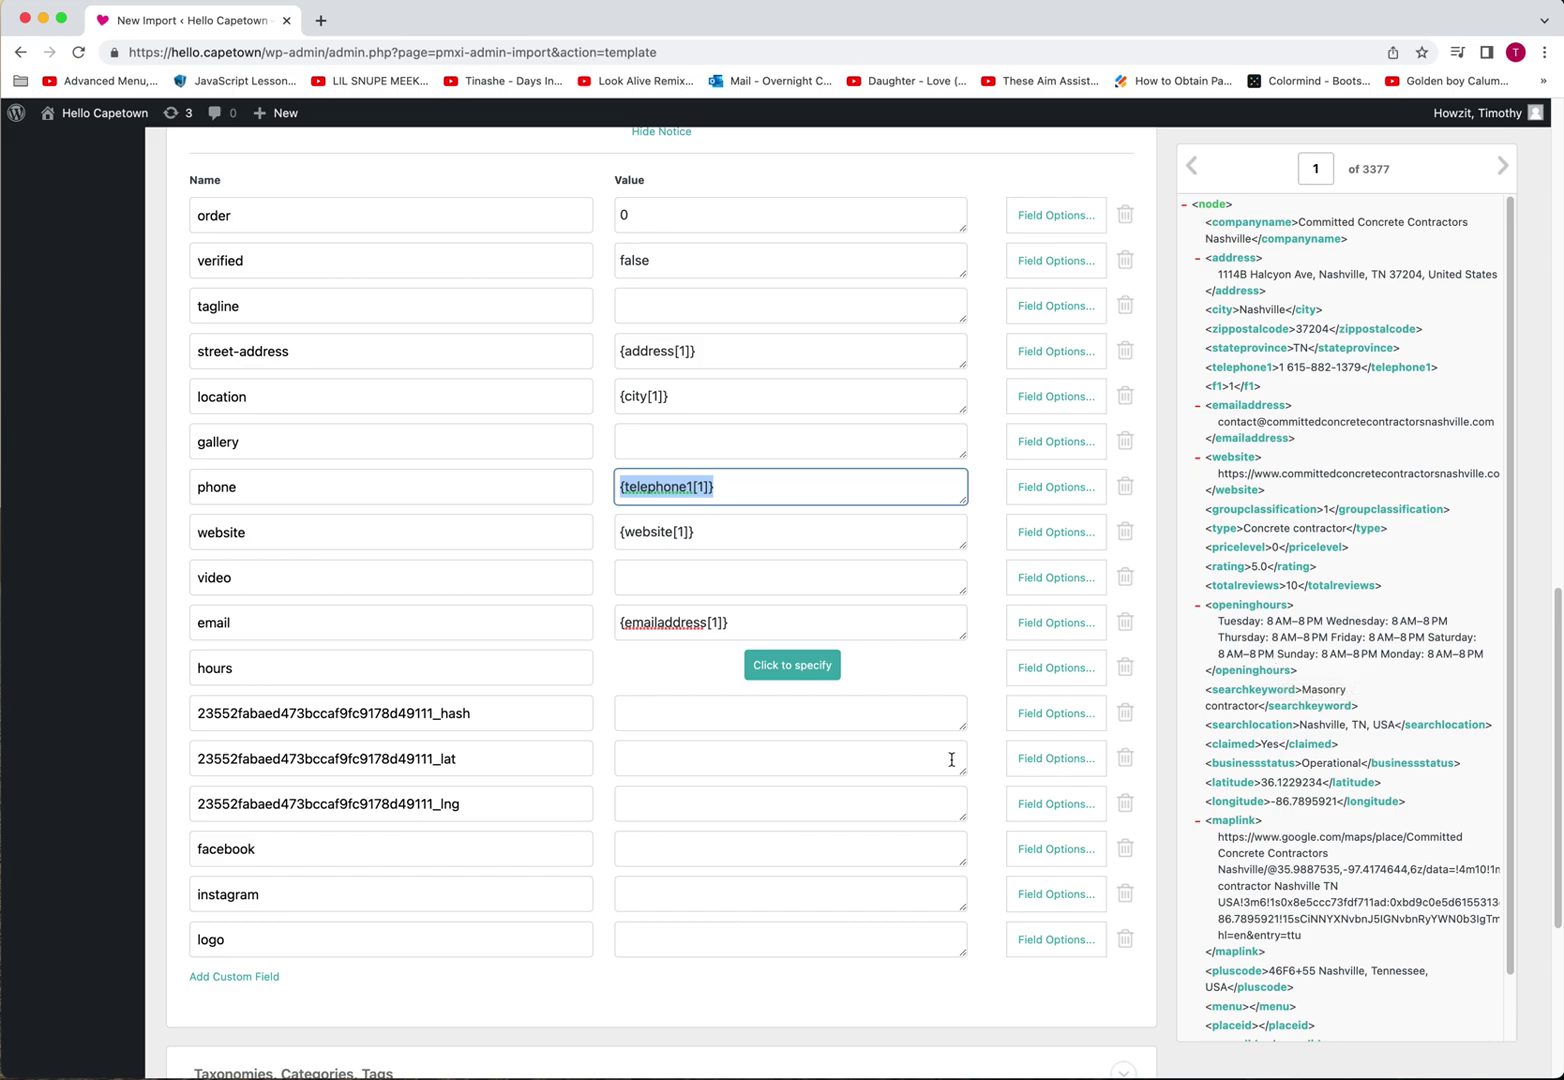
Tick Category under Taxonomies, Categories, Tags and select 'Each Listing has multiple Category'
scroll(953, 760, "down", 3)
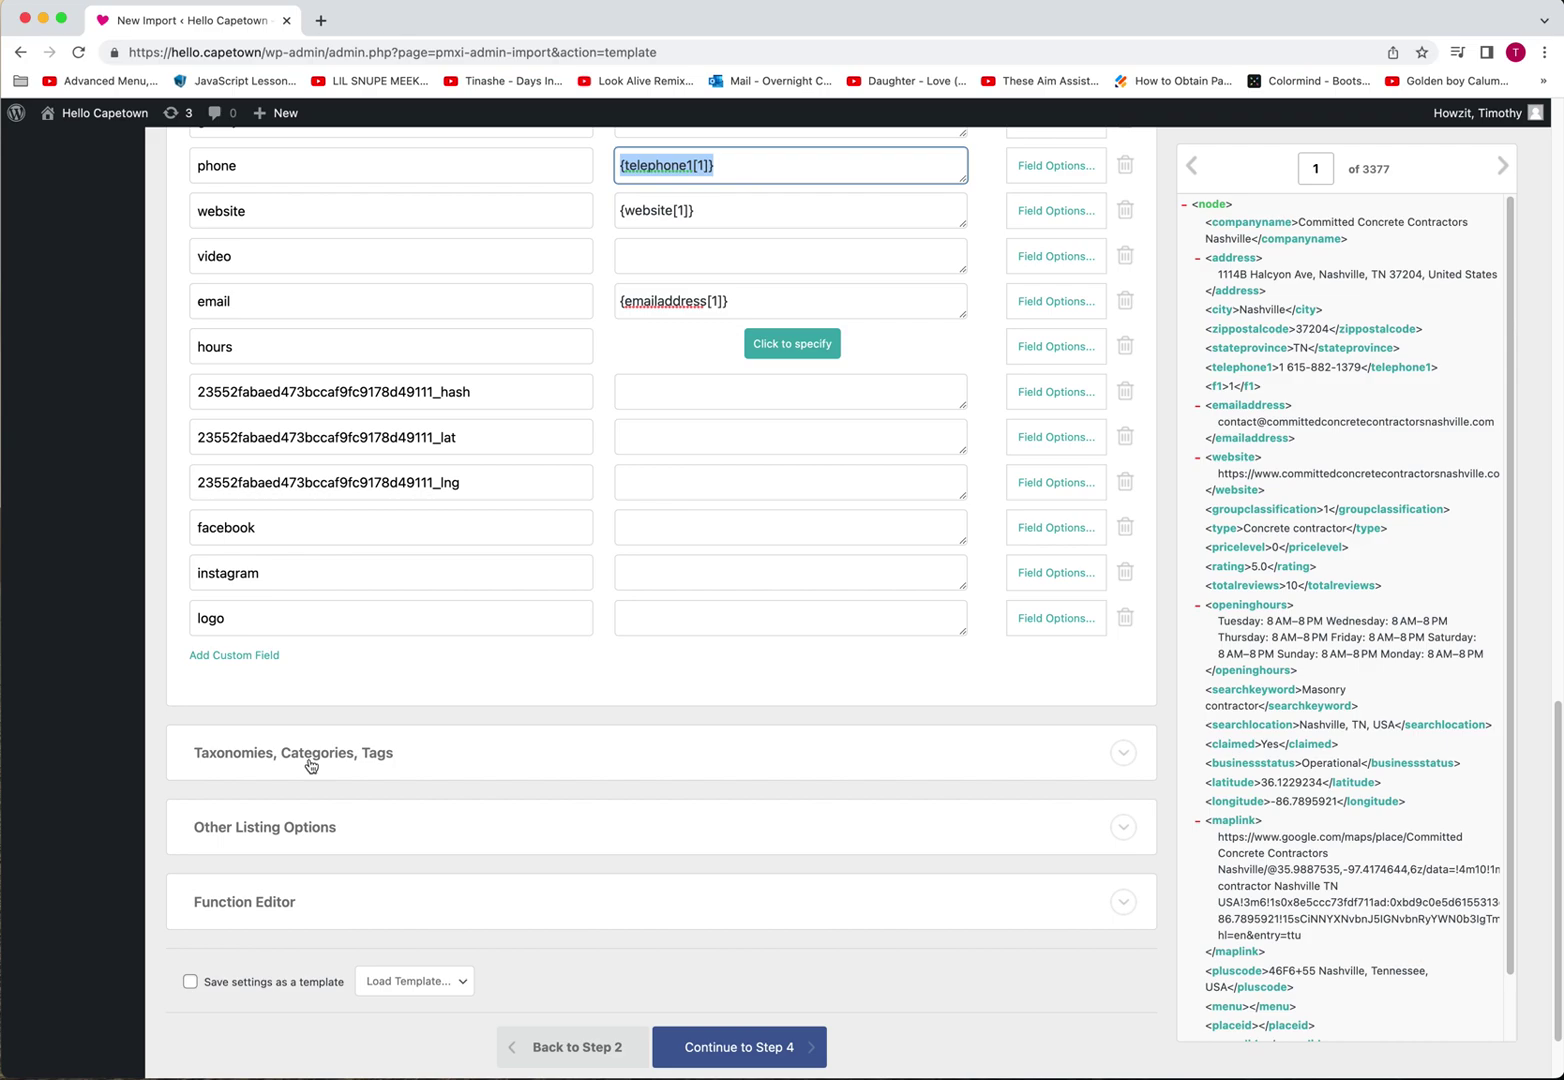
left_click(311, 765)
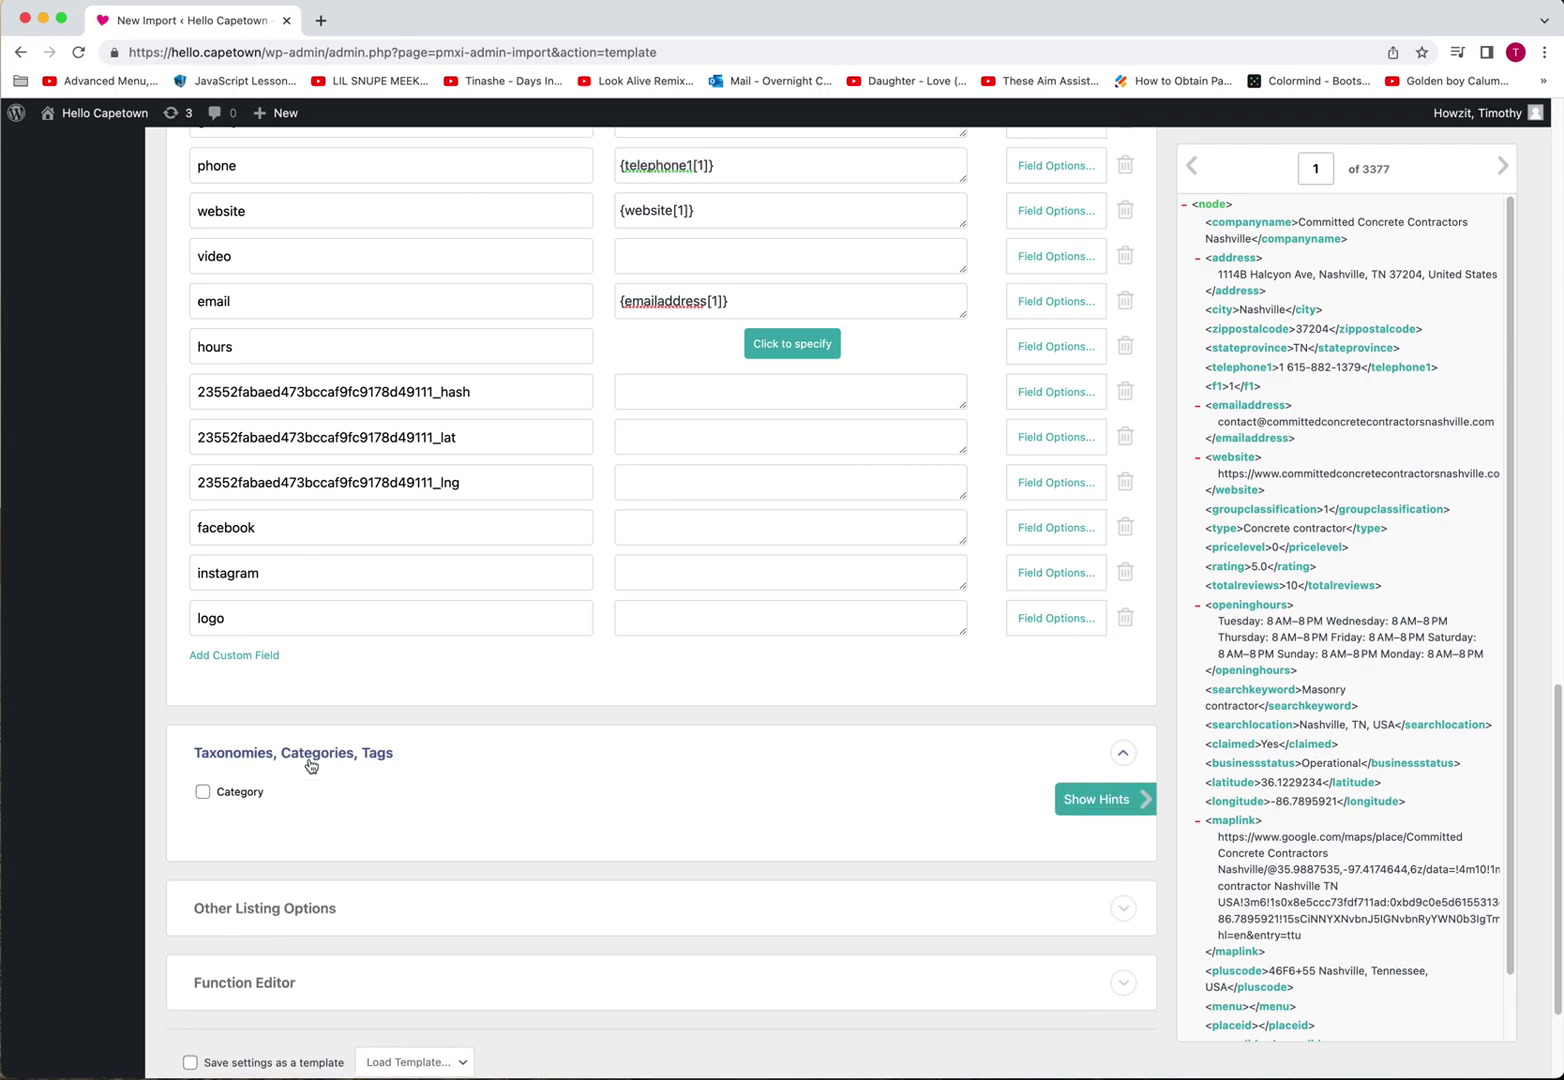
left_click(205, 792)
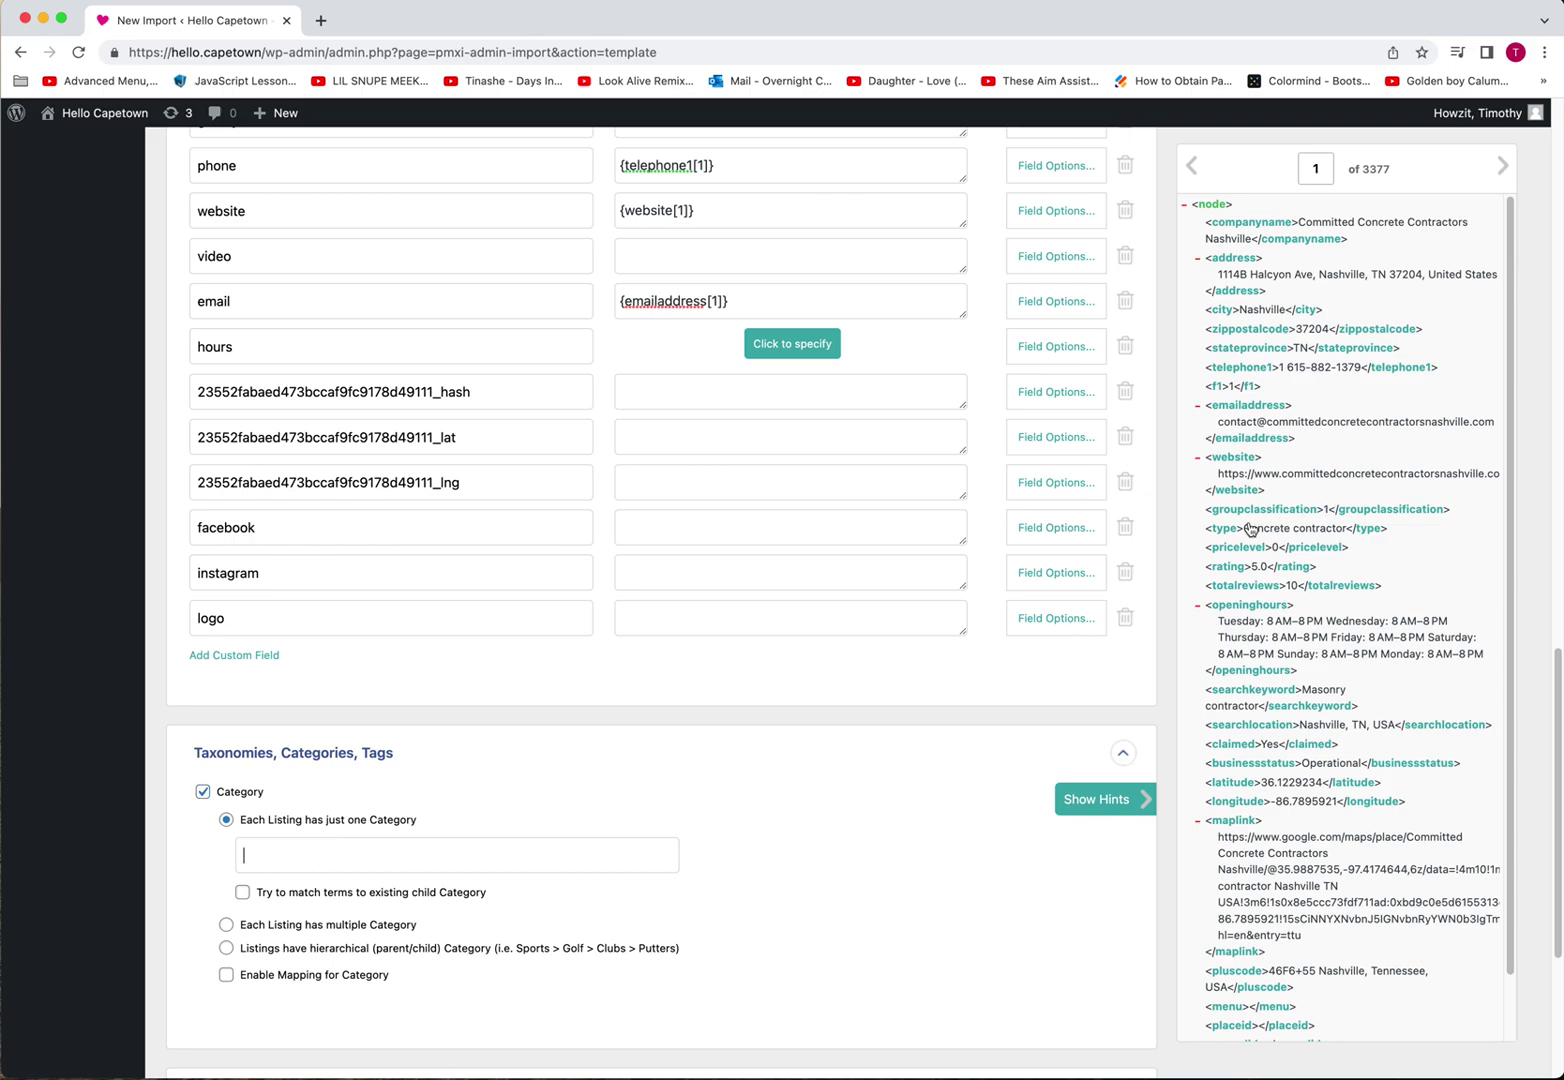
left_click_drag(1221, 532, 384, 855)
left_click(489, 818)
left_click(225, 927)
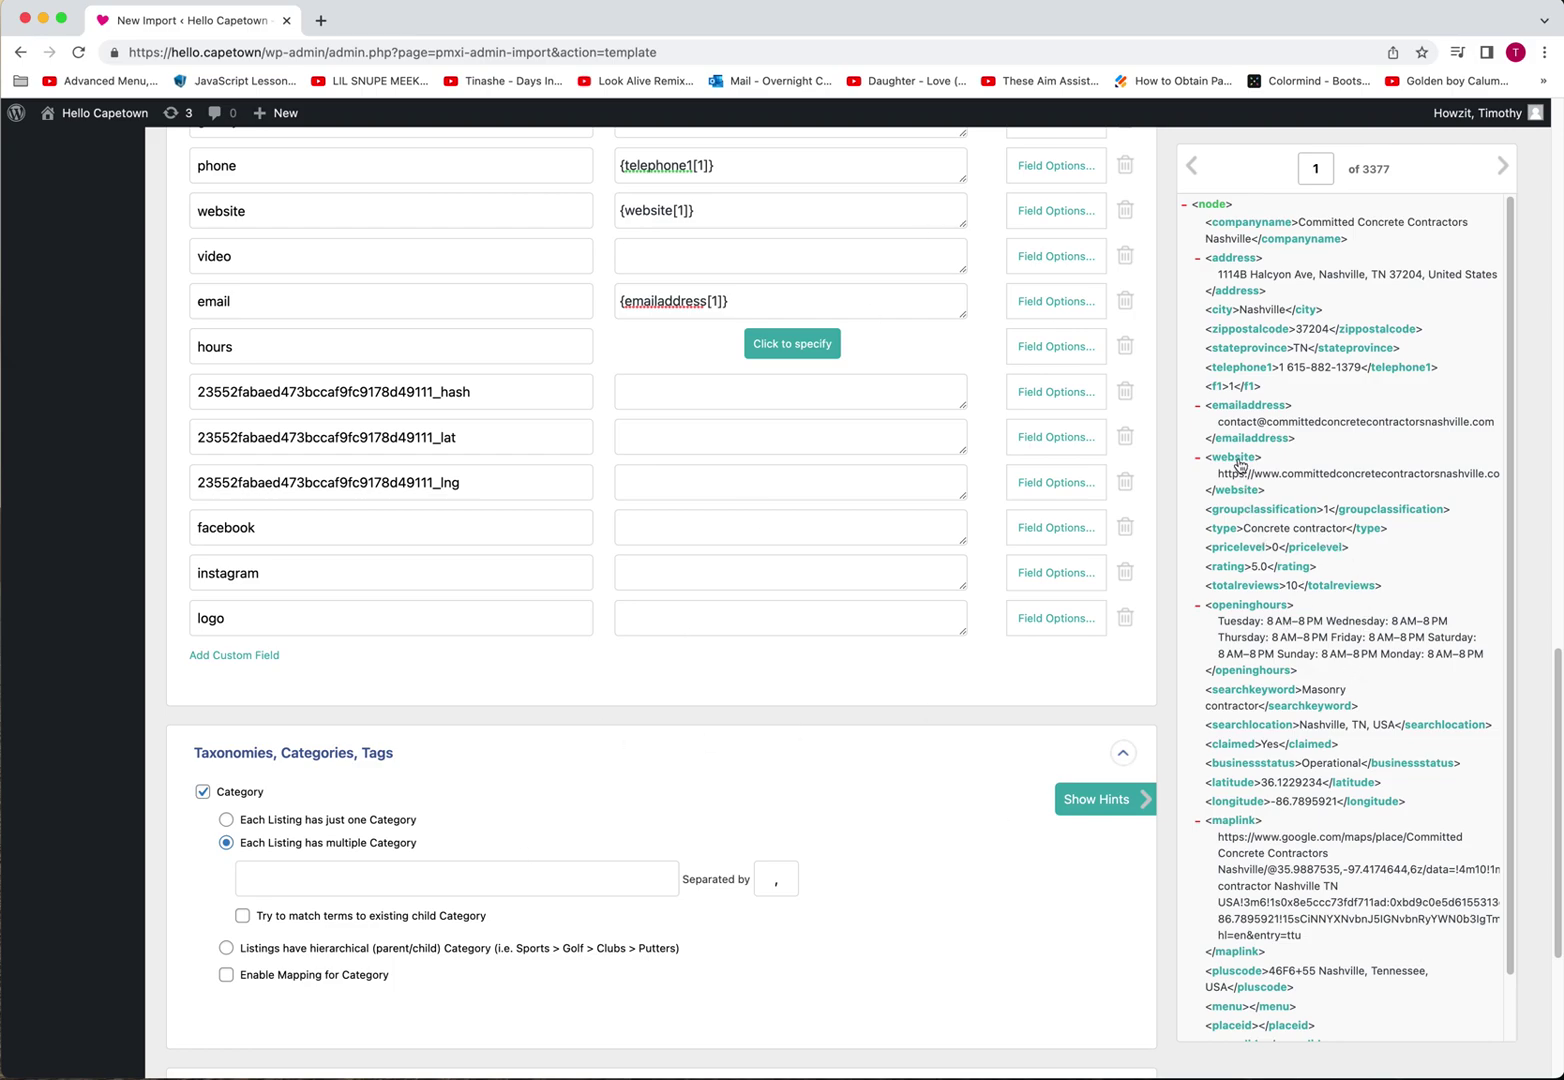
Switch the Category import to 'Listings have hierarchical (parent/child) Category'
left_click(517, 879)
double_click(790, 879)
left_click(776, 879)
left_click(338, 950)
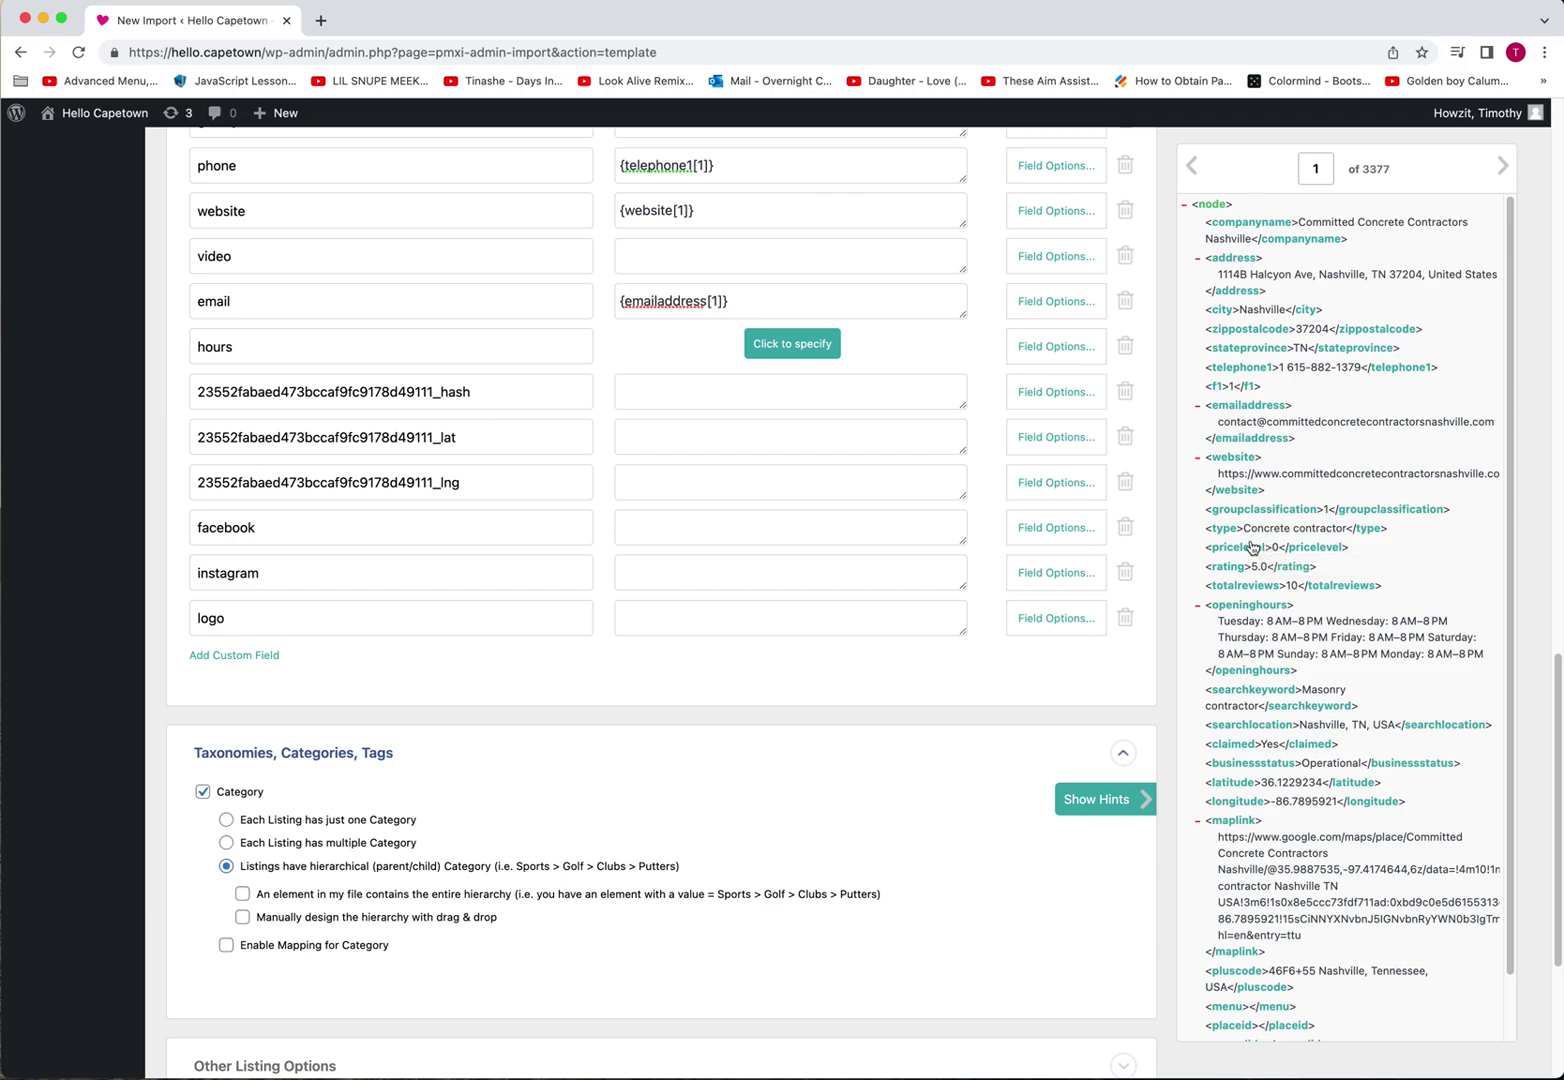
Change the hierarchy separator from '>' to ','
left_click(242, 894)
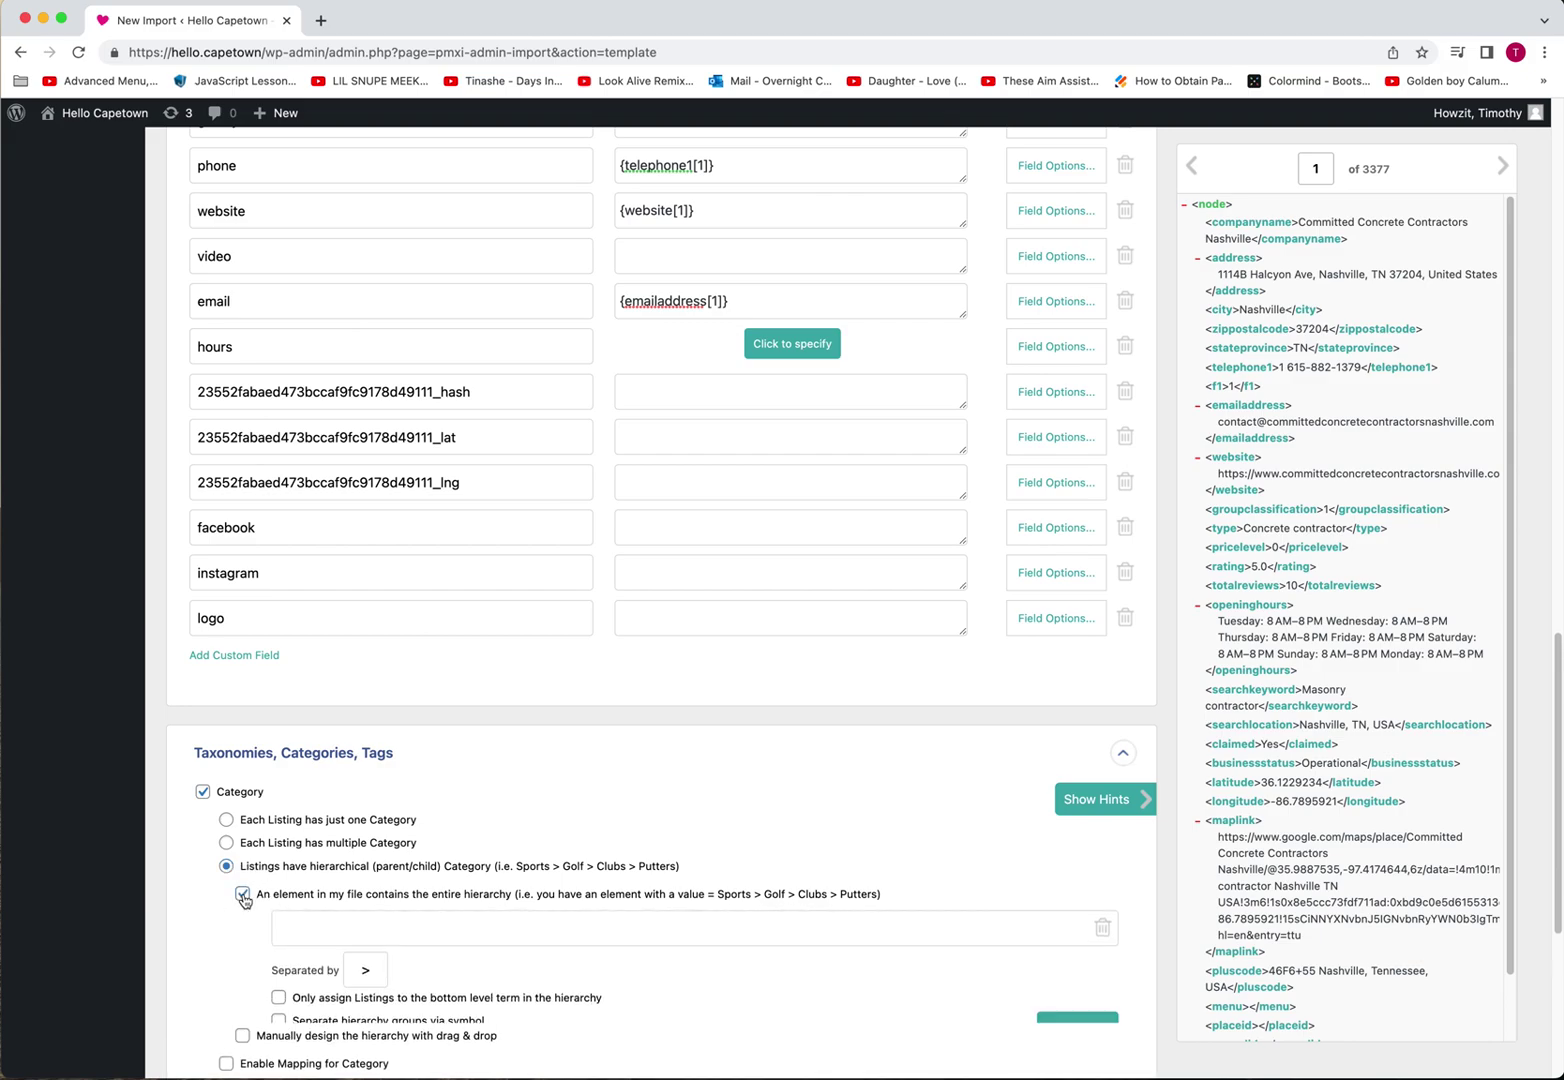
left_click_drag(372, 971, 334, 965)
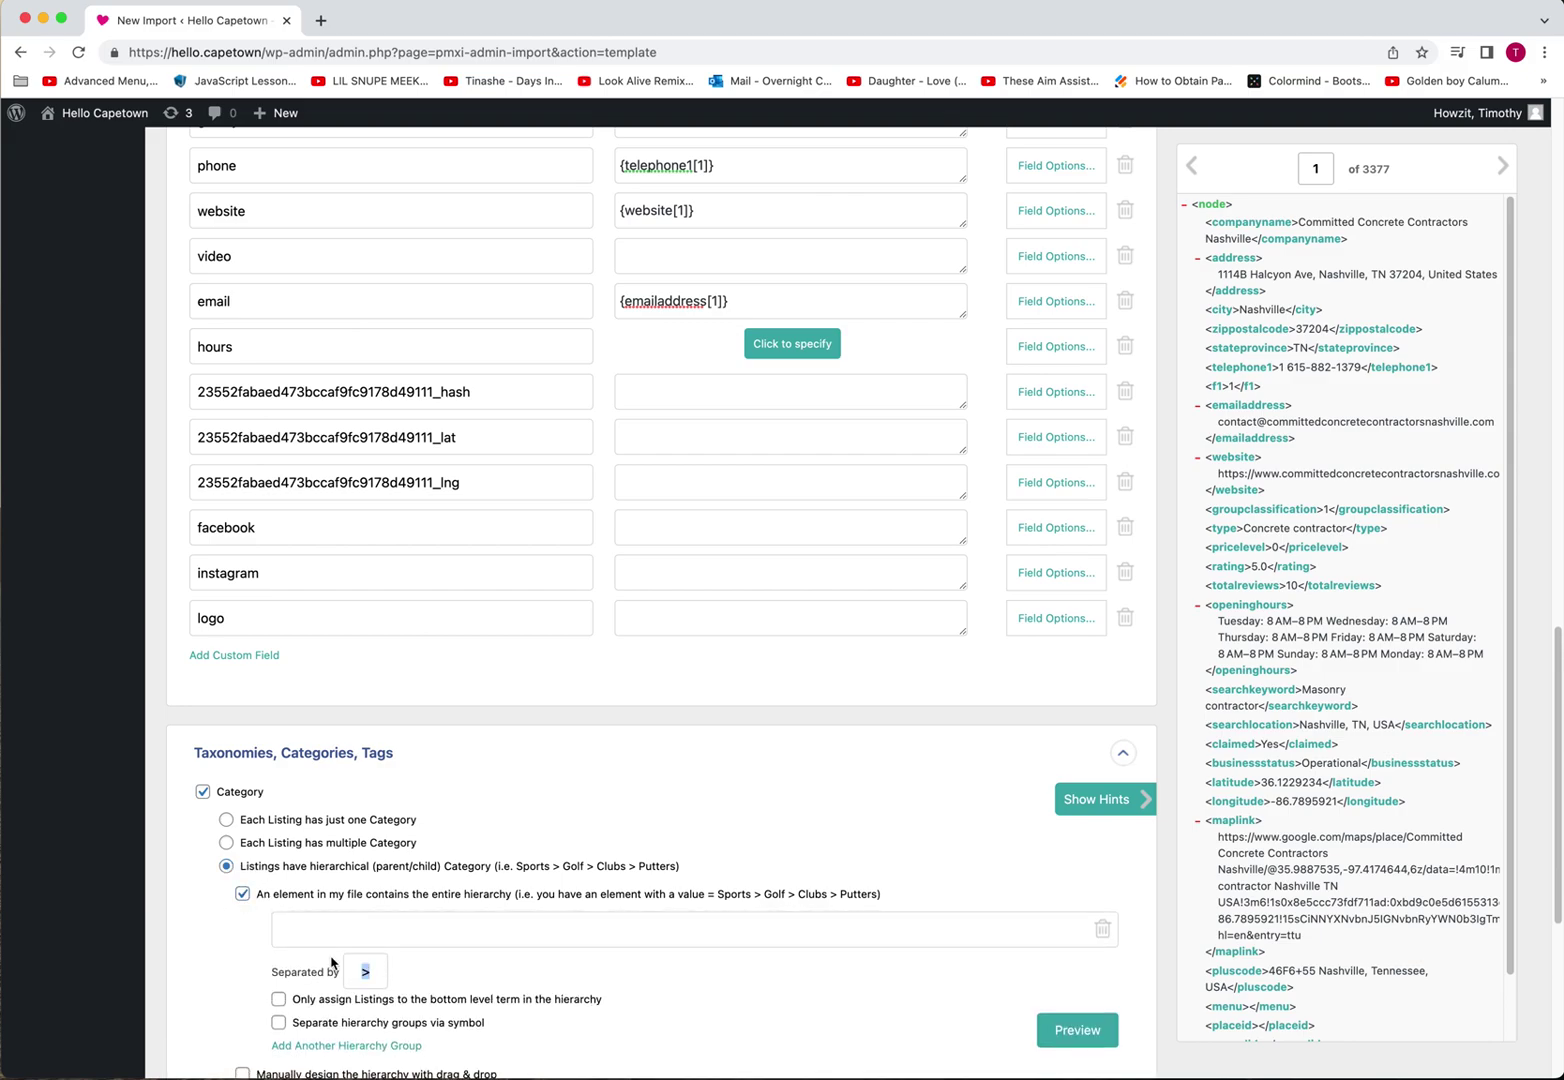
type(",")
Manually design the hierarchy with {type[1]} as parent and {searchkeyword[1]} as child
scroll(298, 983, "down", 4)
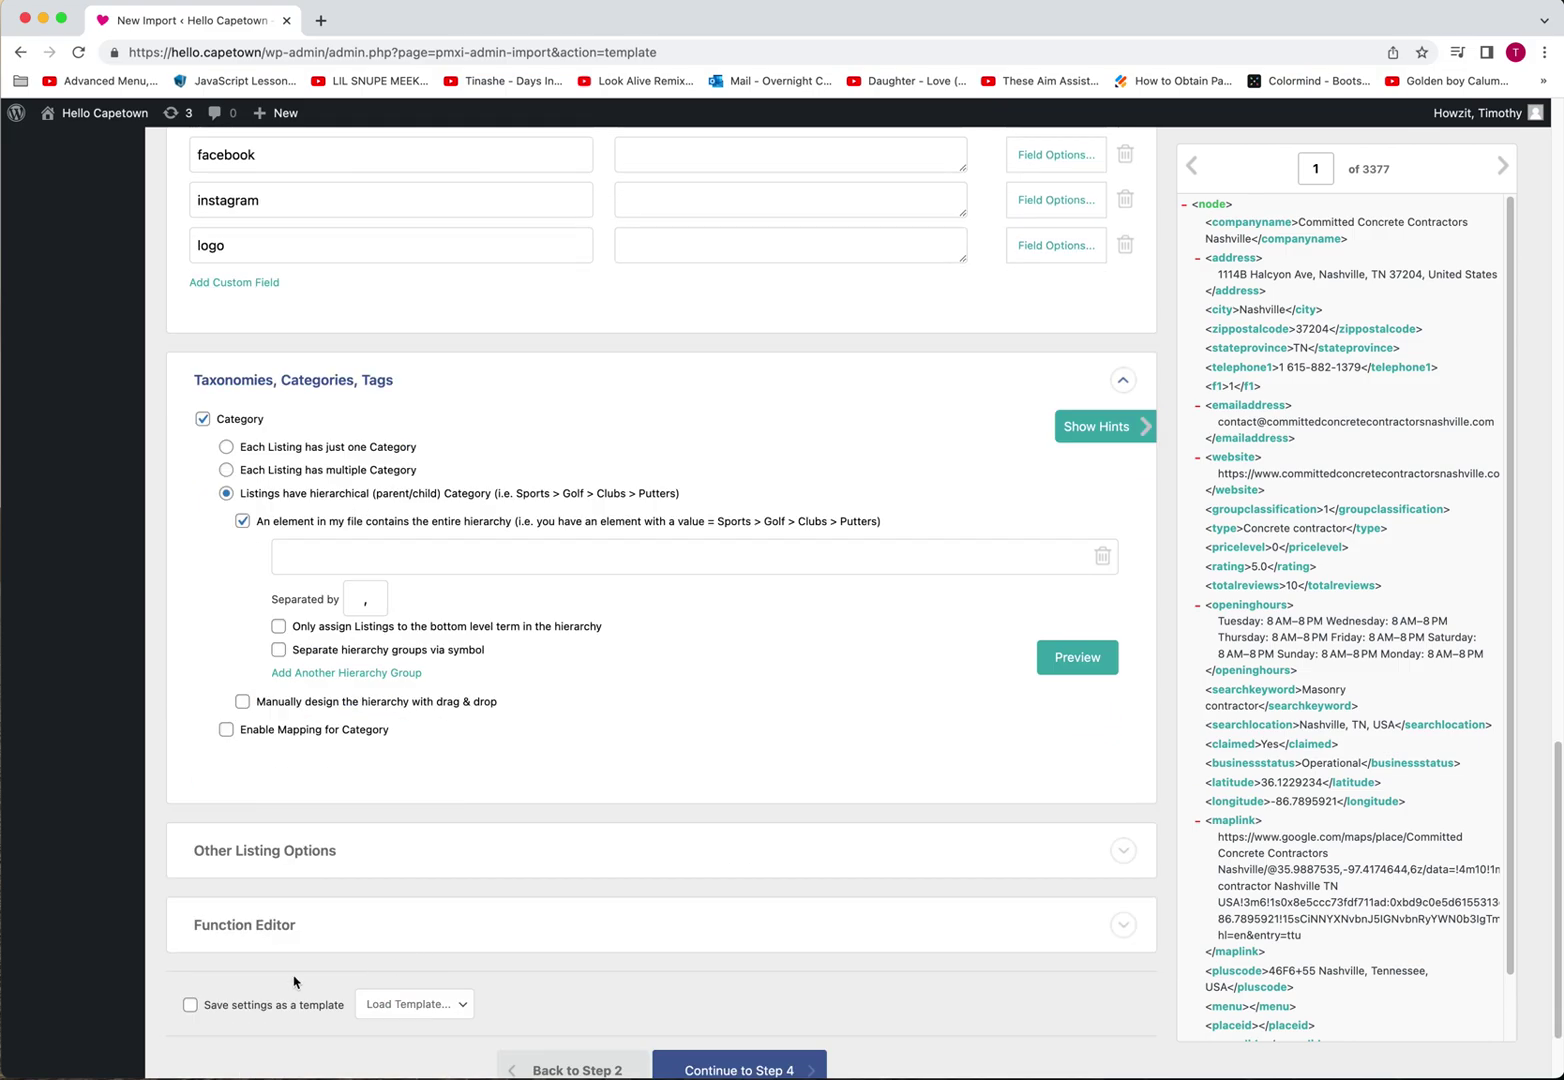
left_click(242, 702)
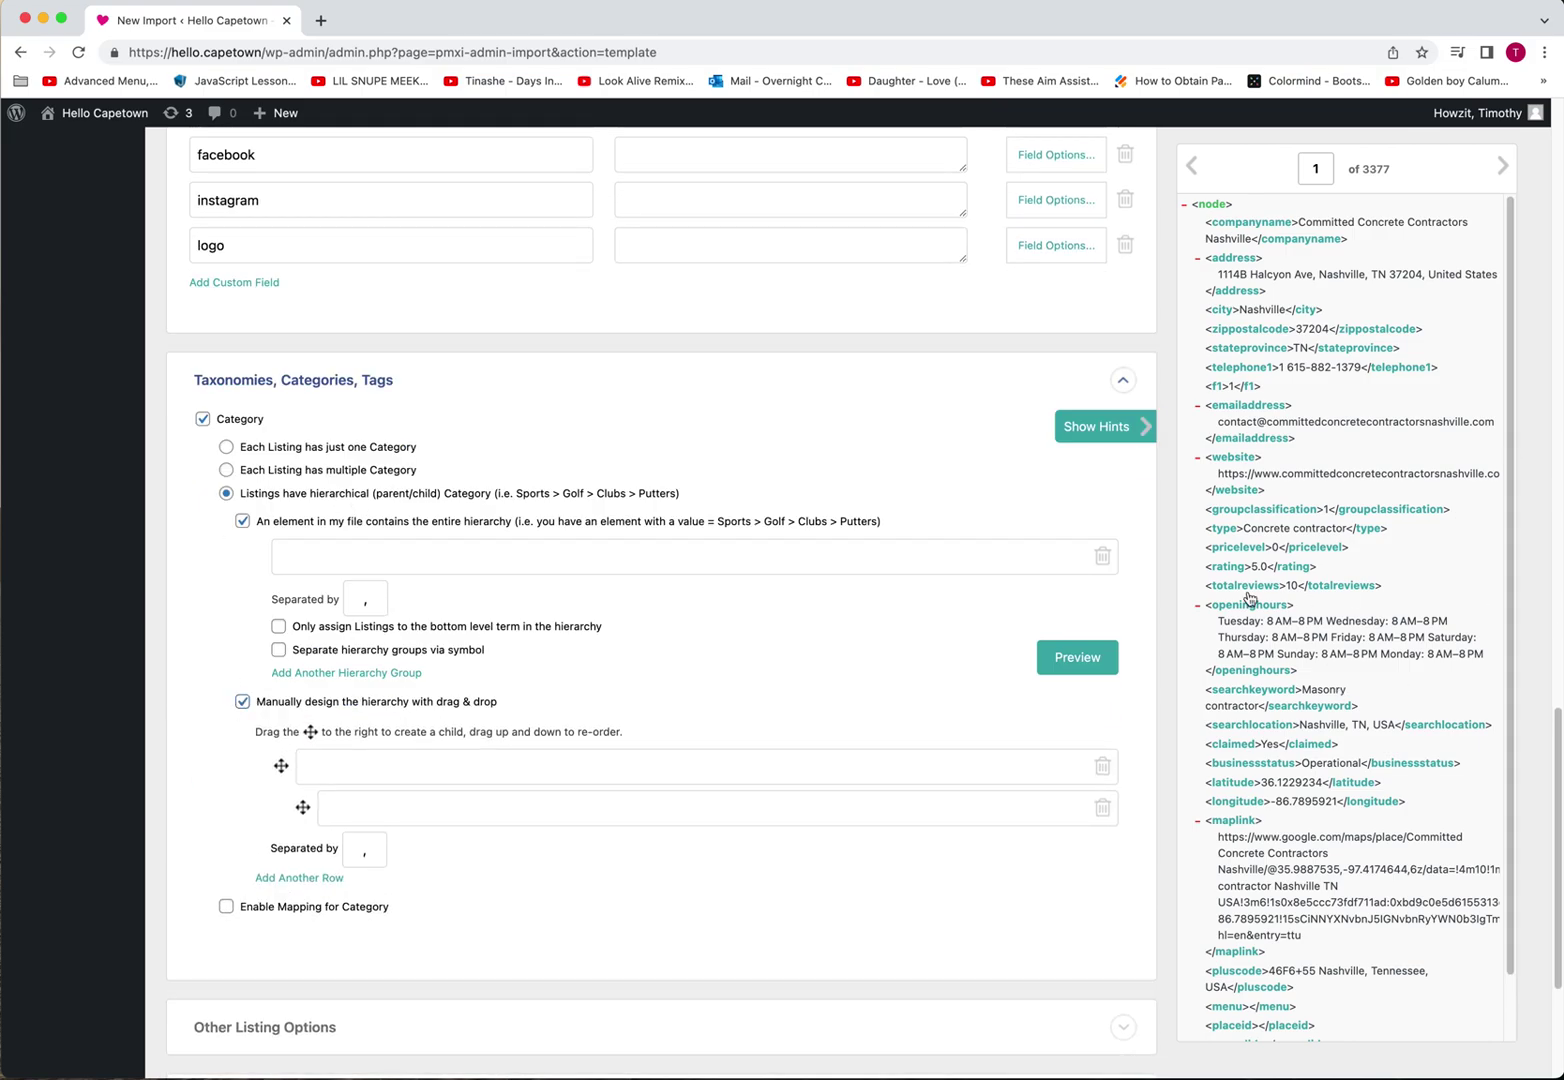
left_click_drag(1229, 530, 362, 768)
left_click_drag(1242, 692, 594, 818)
left_click_drag(1338, 527, 1283, 528)
double_click(1303, 689)
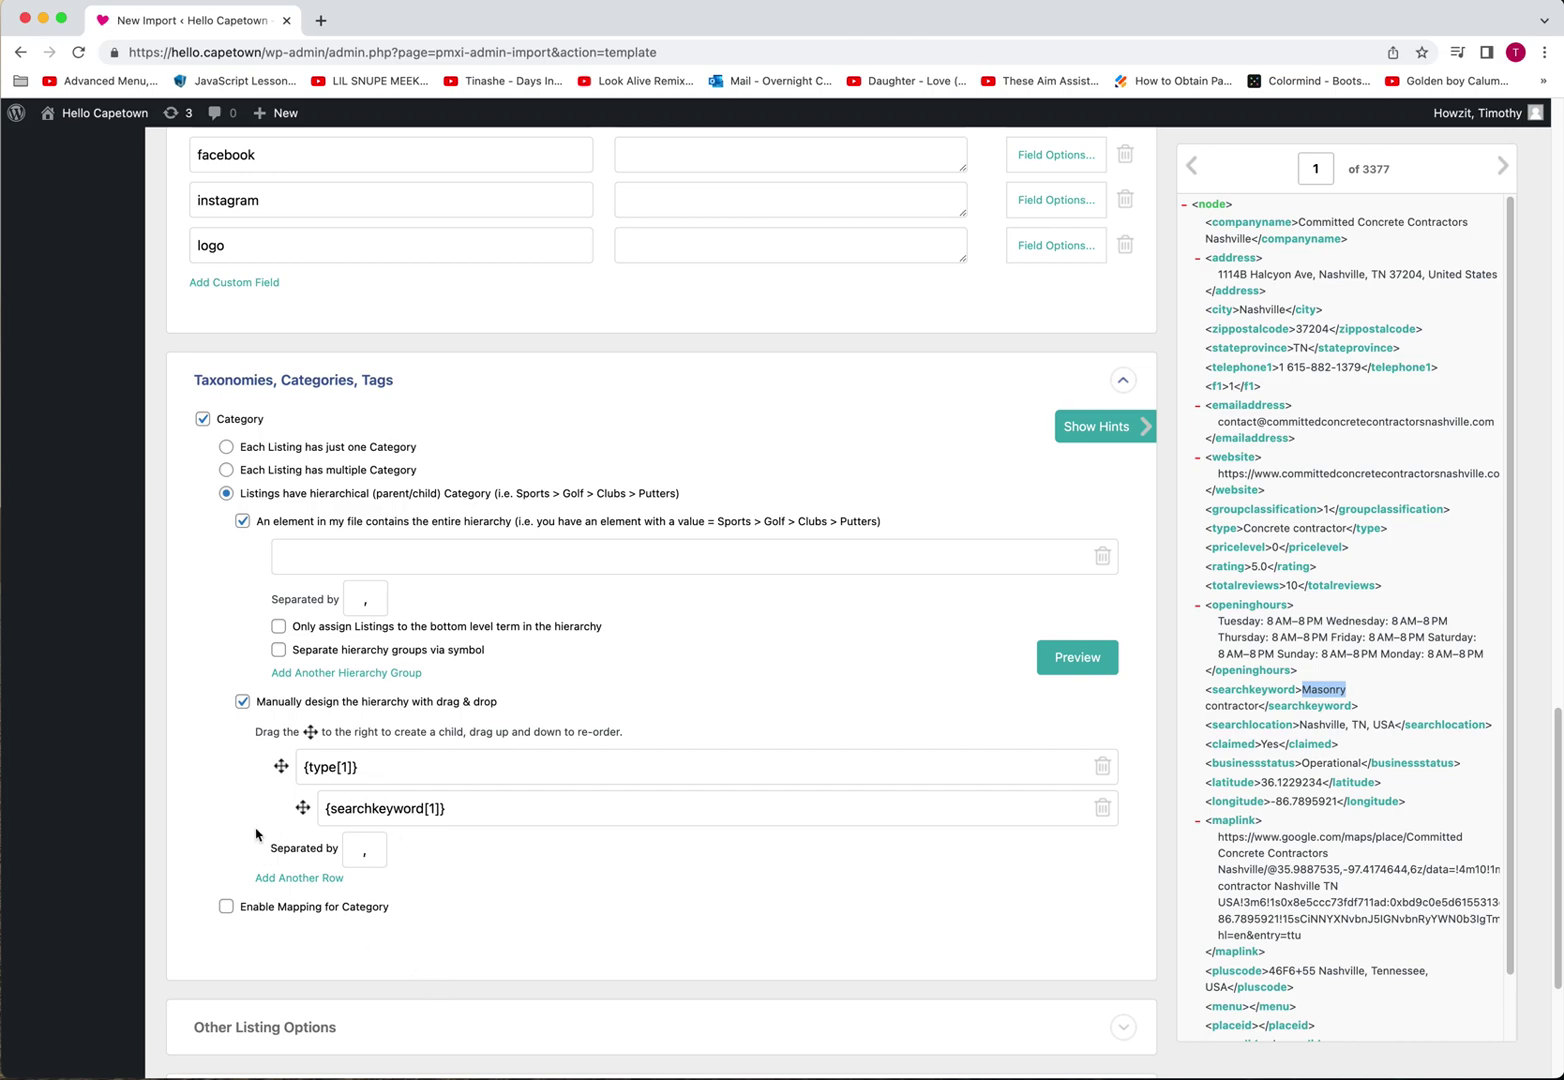
scroll(436, 681, "down", 3)
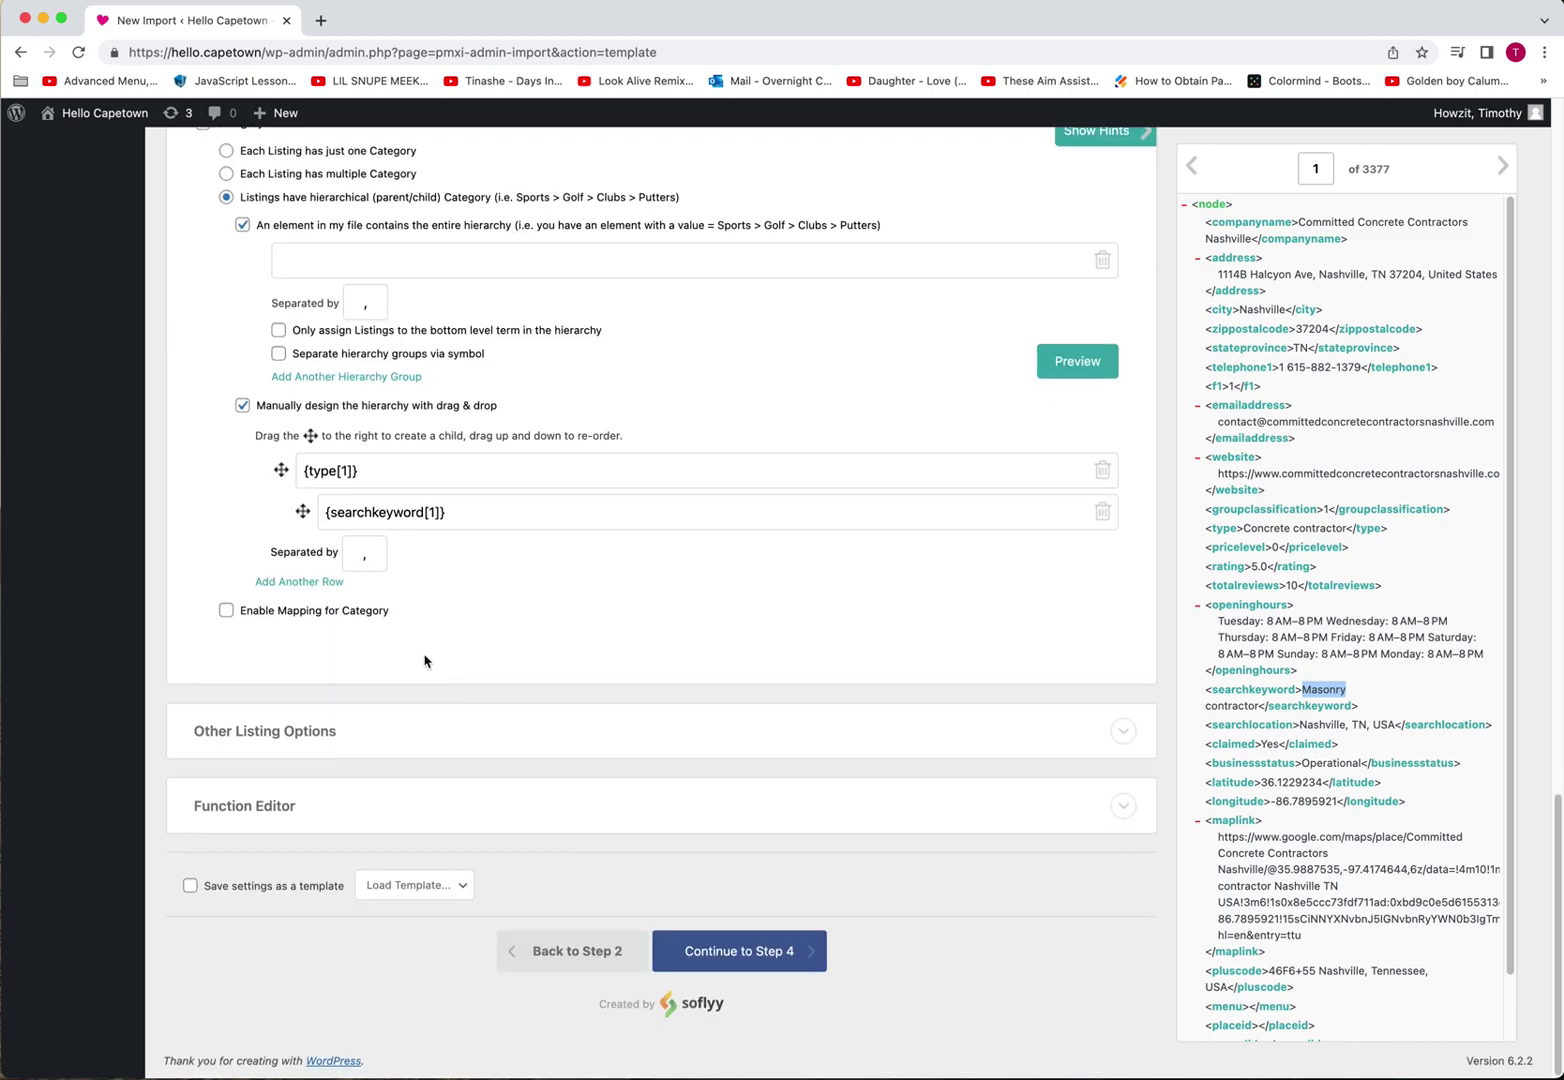
right_click(417, 616)
left_click(786, 590)
scroll(440, 650, "up", 7)
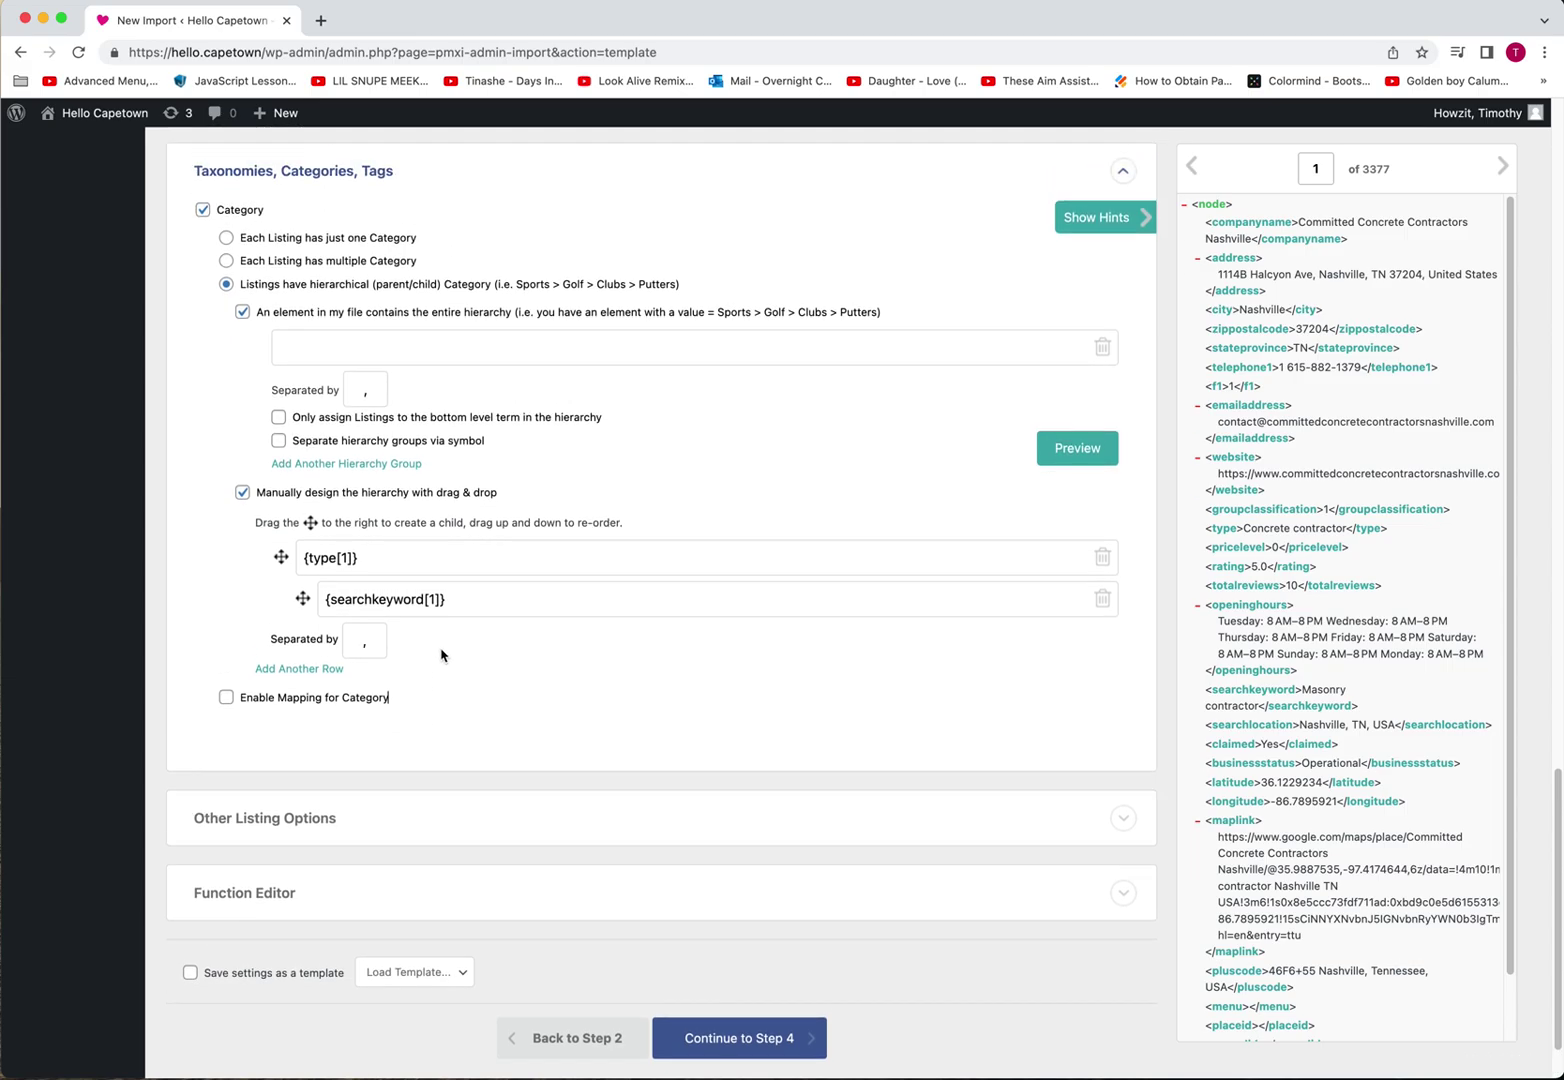
scroll(486, 688, "up", 20)
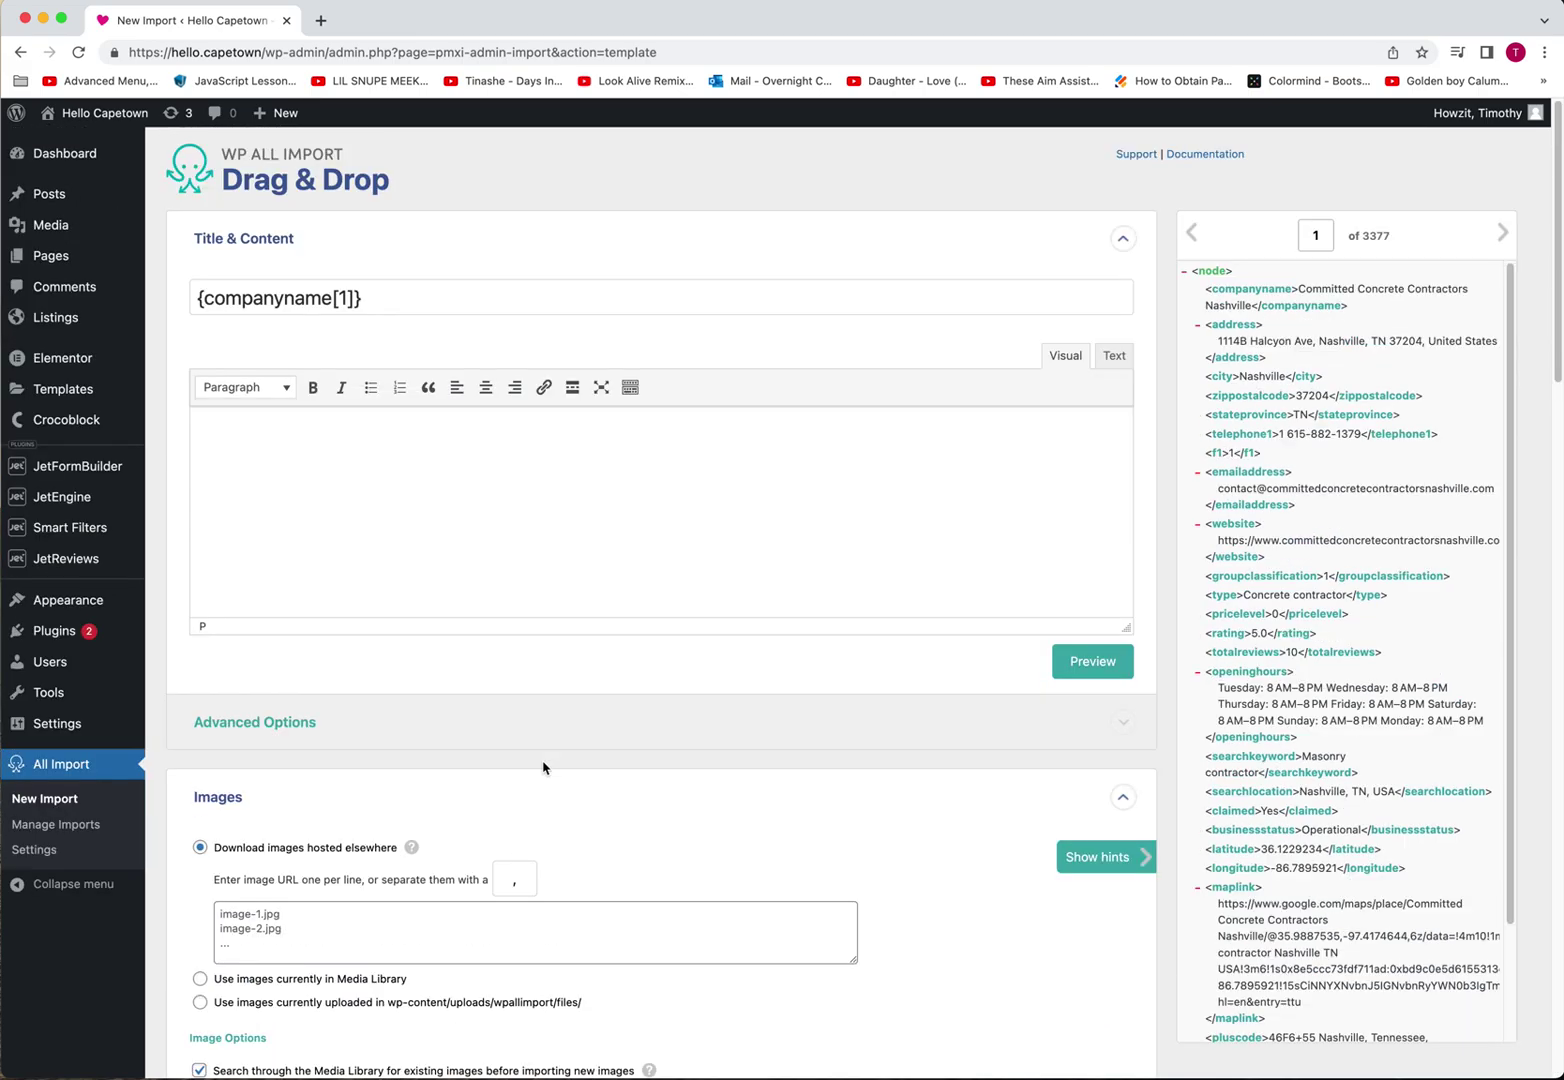
Enable 'Save settings as a template' and name the template Temp01
scroll(545, 730, "down", 12)
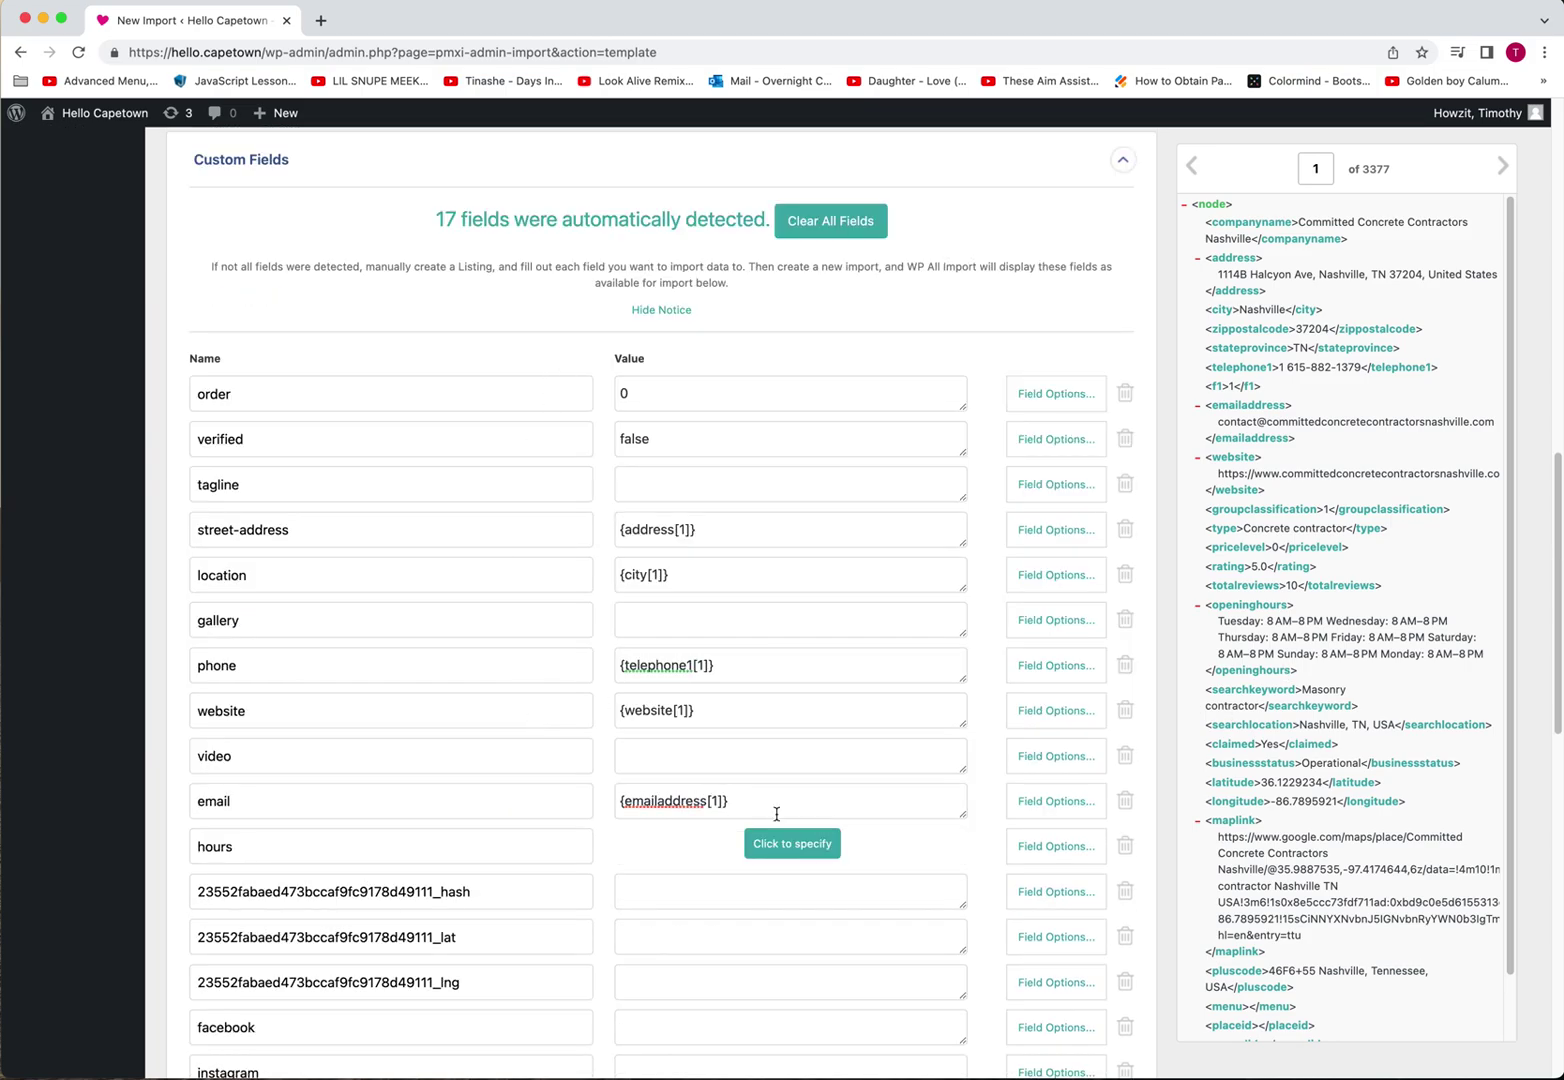
scroll(775, 808, "down", 5)
scroll(640, 810, "down", 6)
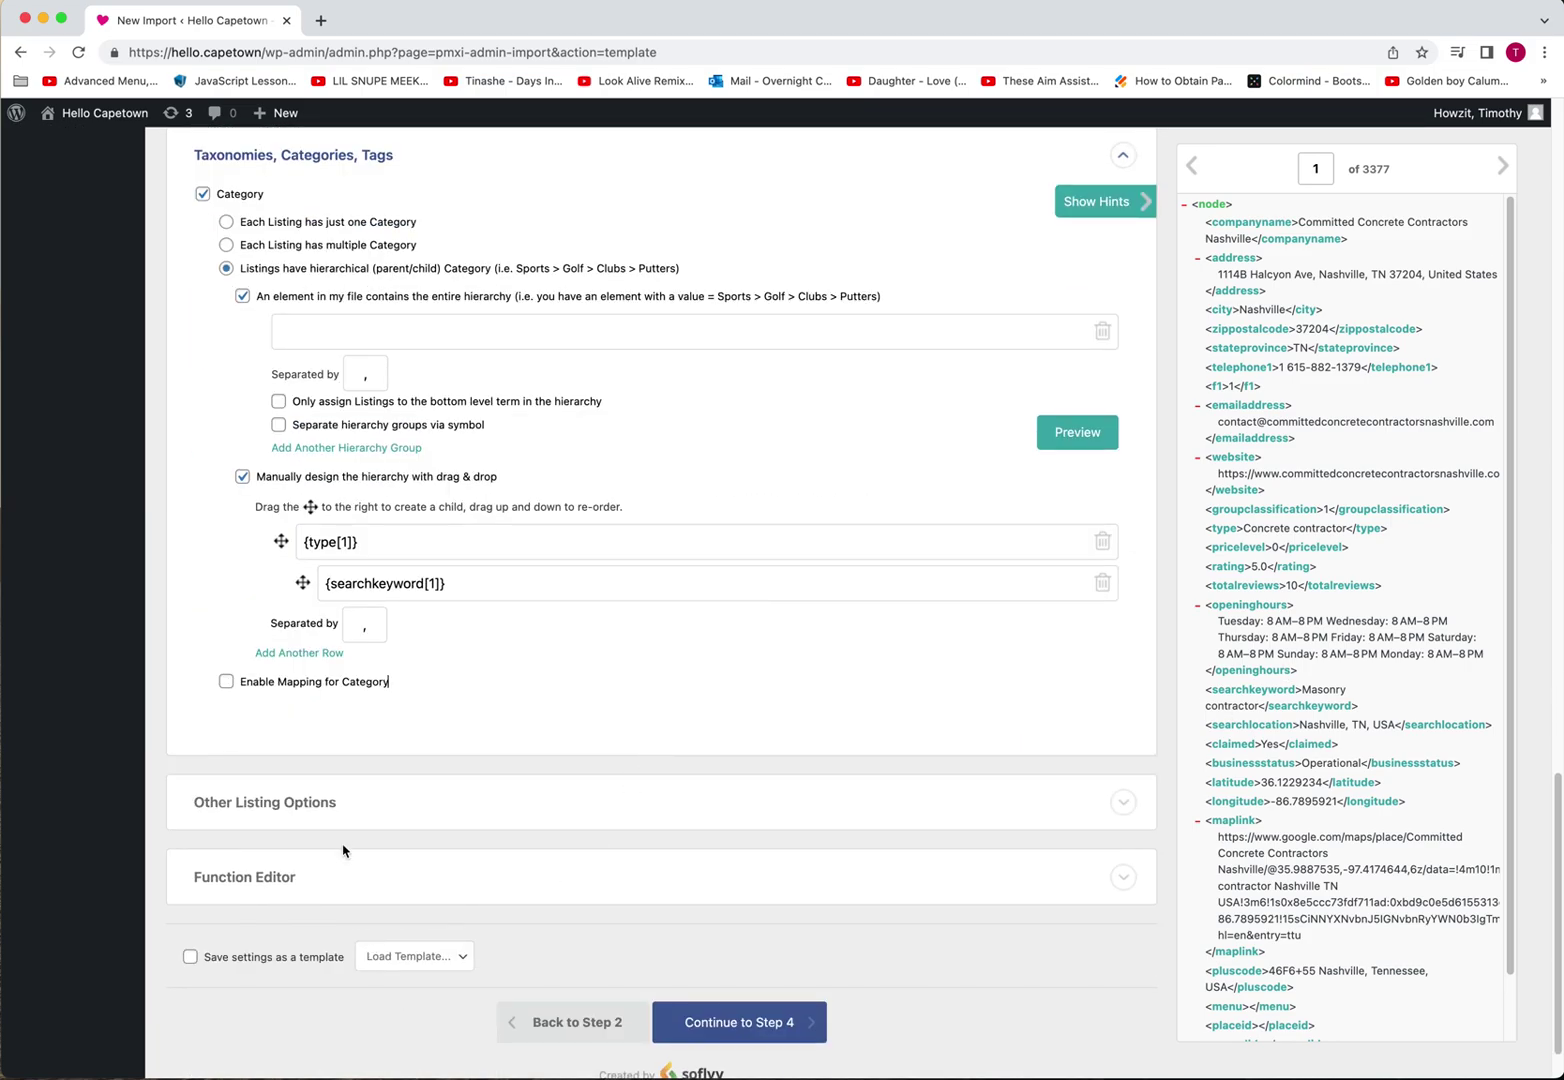
left_click(412, 958)
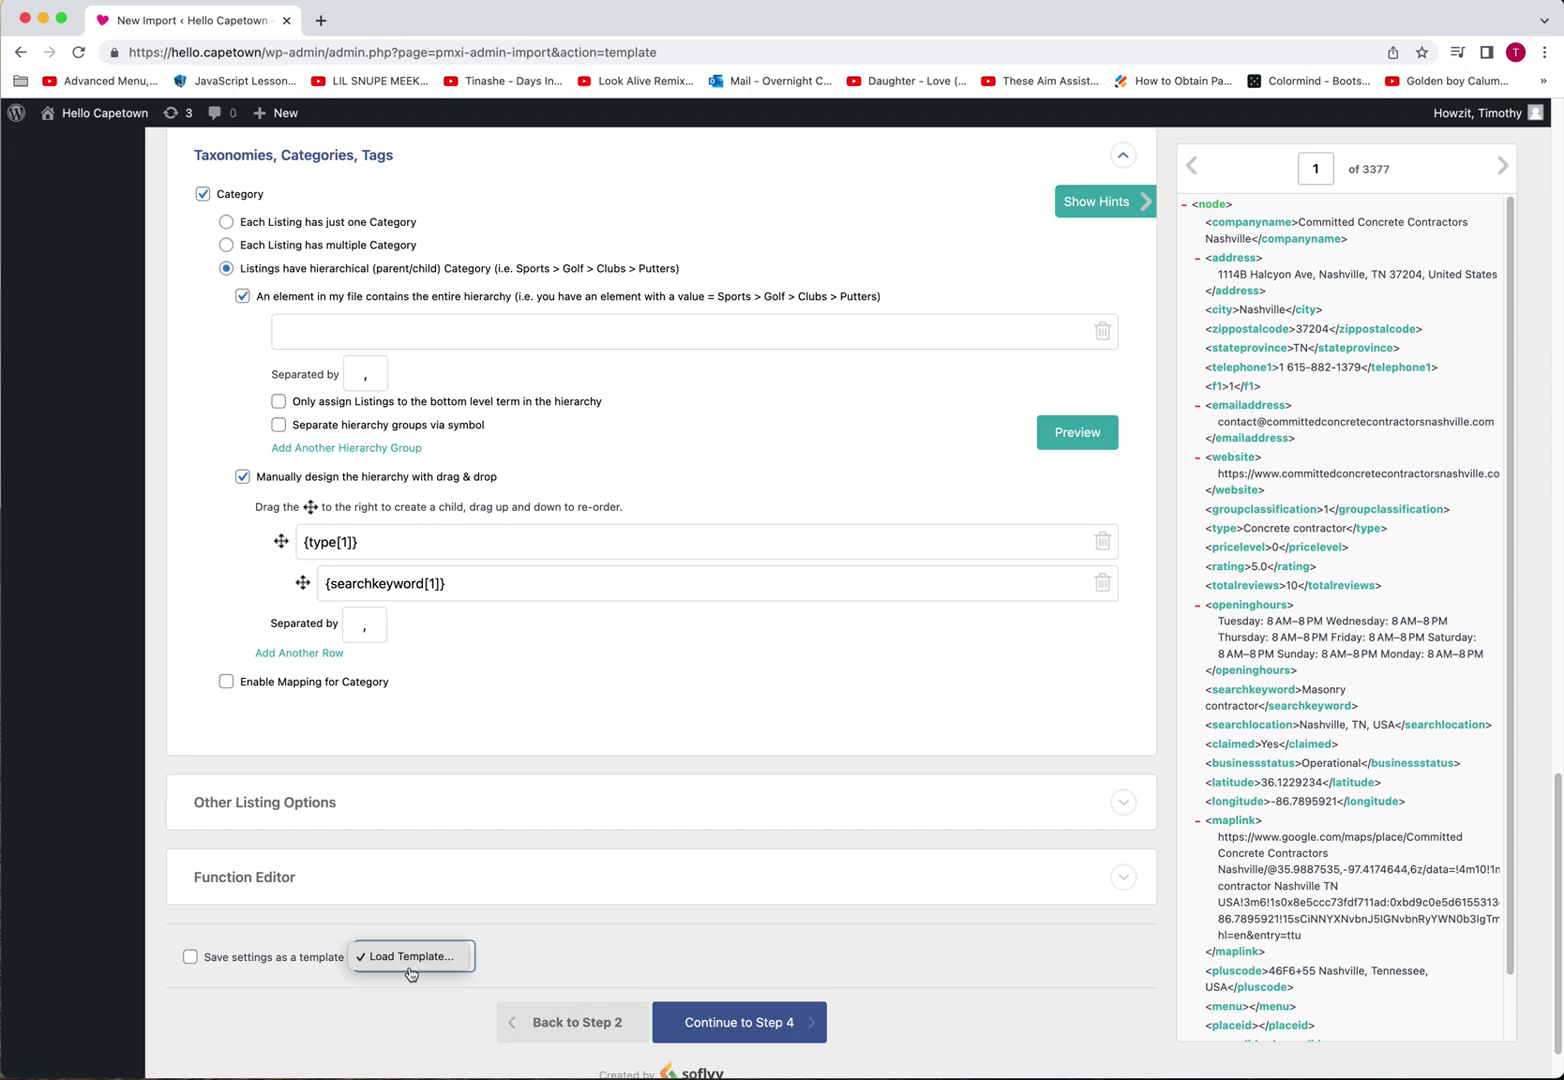
left_click(190, 957)
left_click(437, 955)
type("Temp01")
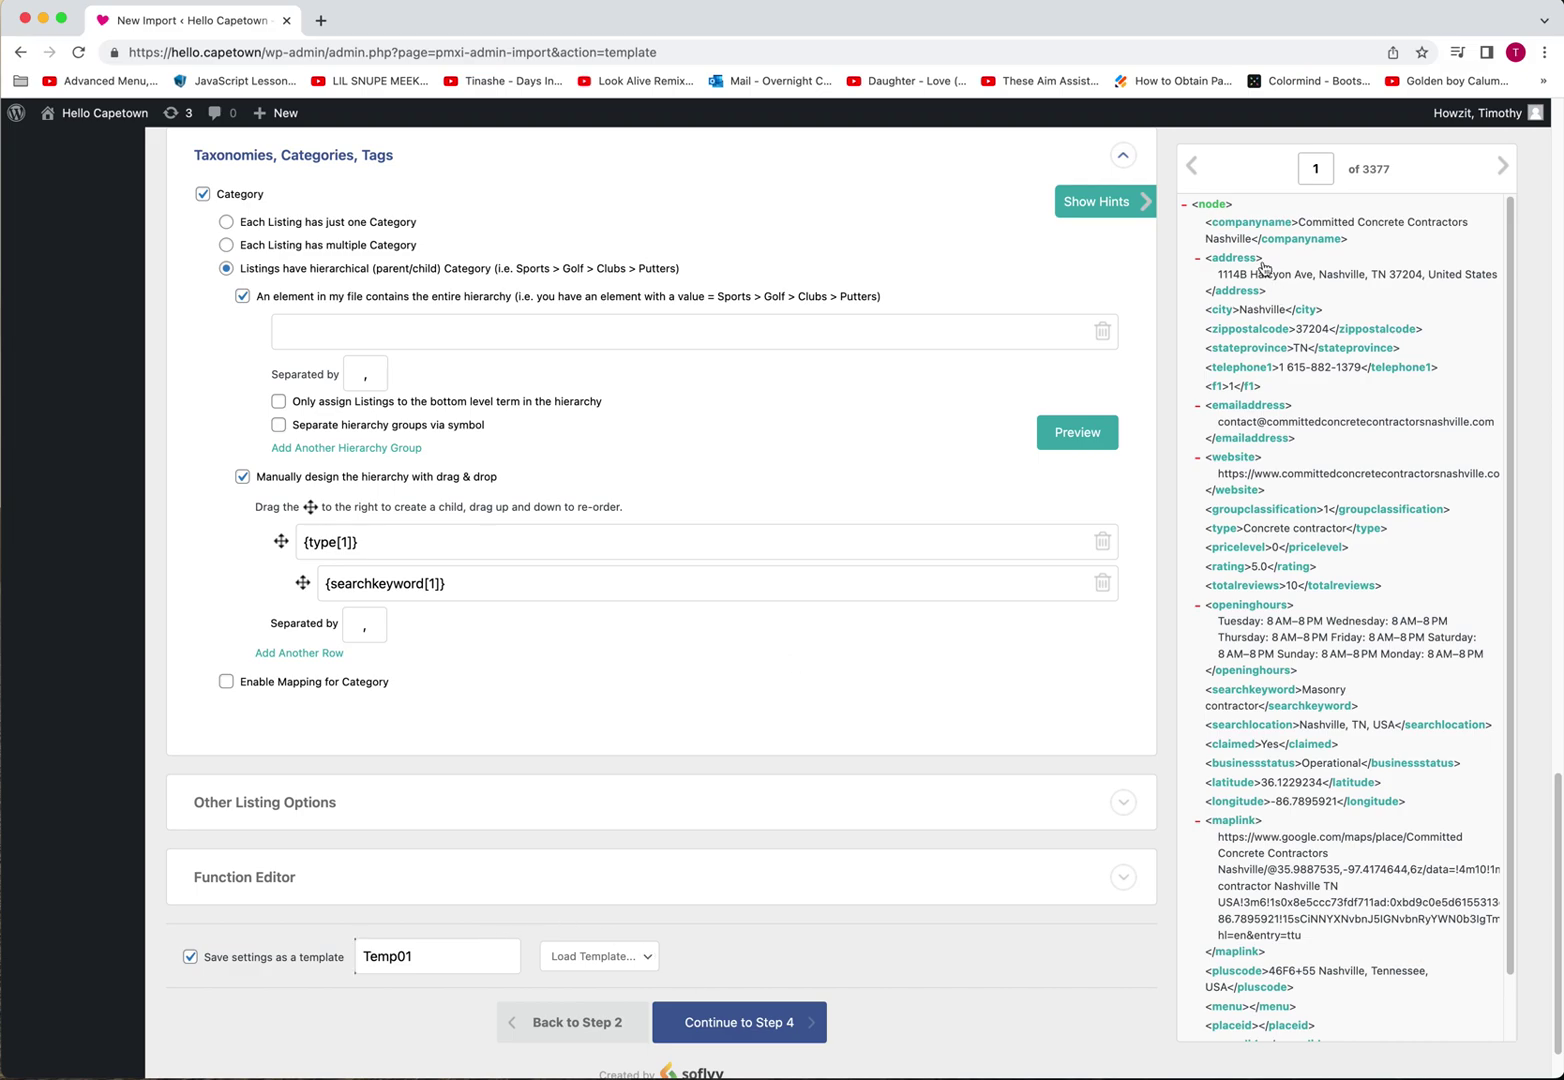
scroll(1270, 228, "up", 1)
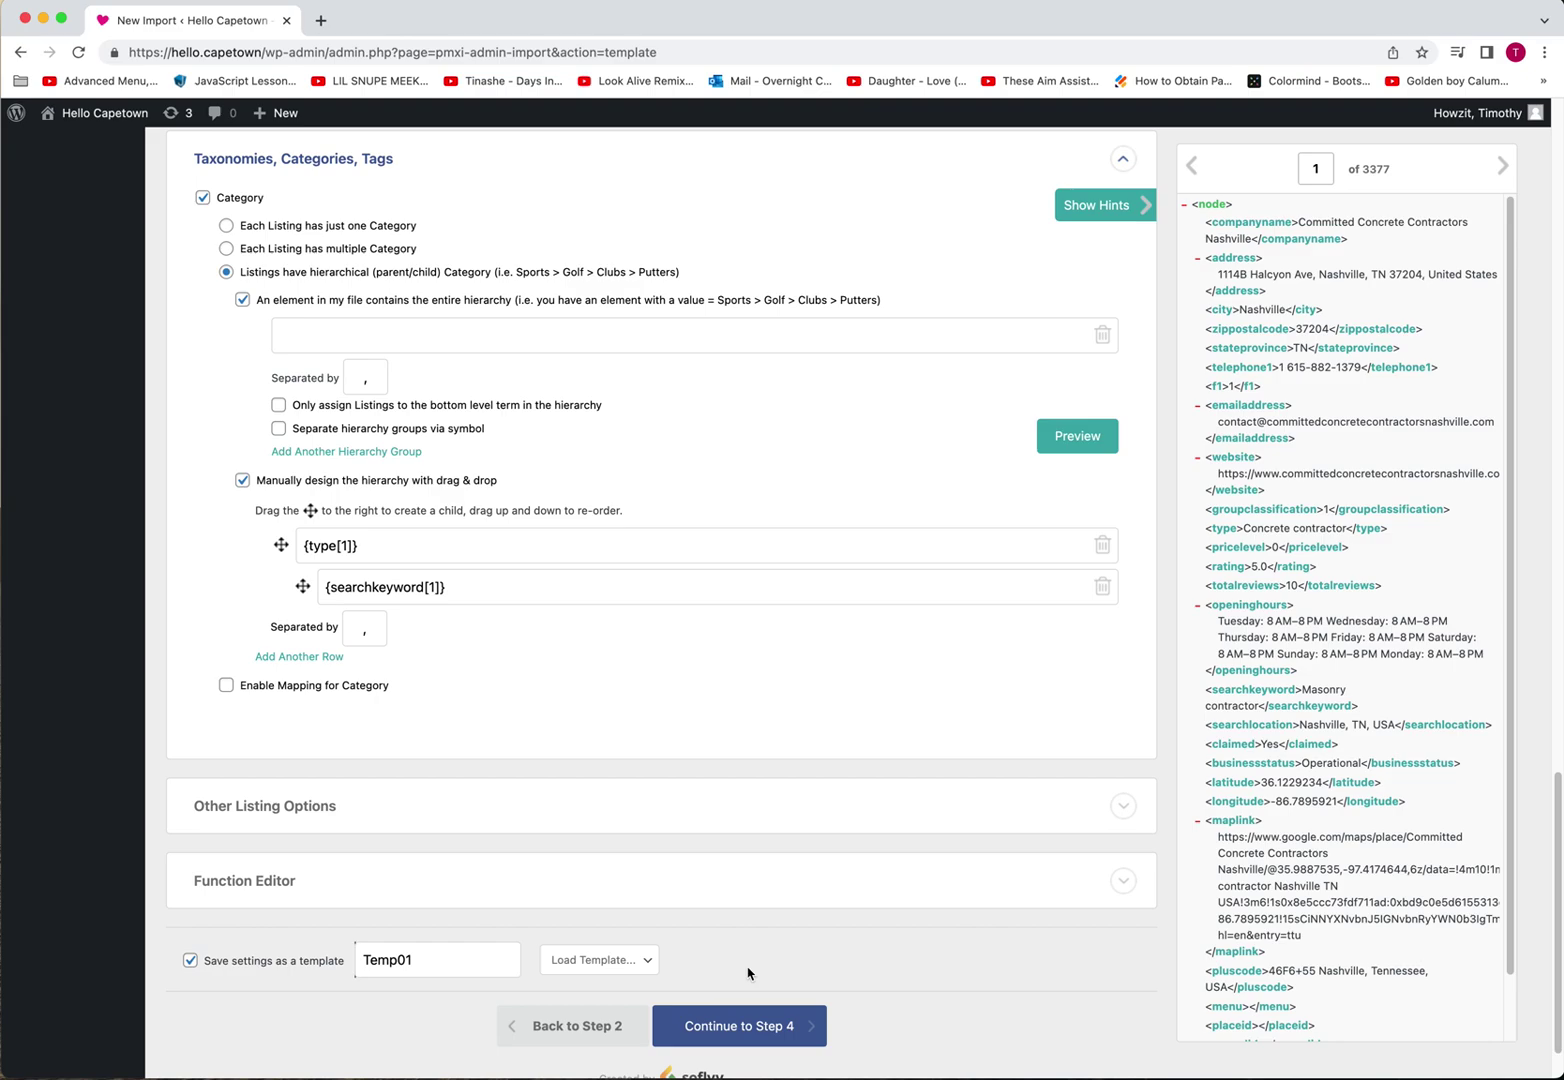
Continue to Step 4 and put the <companyname> element in the Unique Identifier box
left_click(737, 1046)
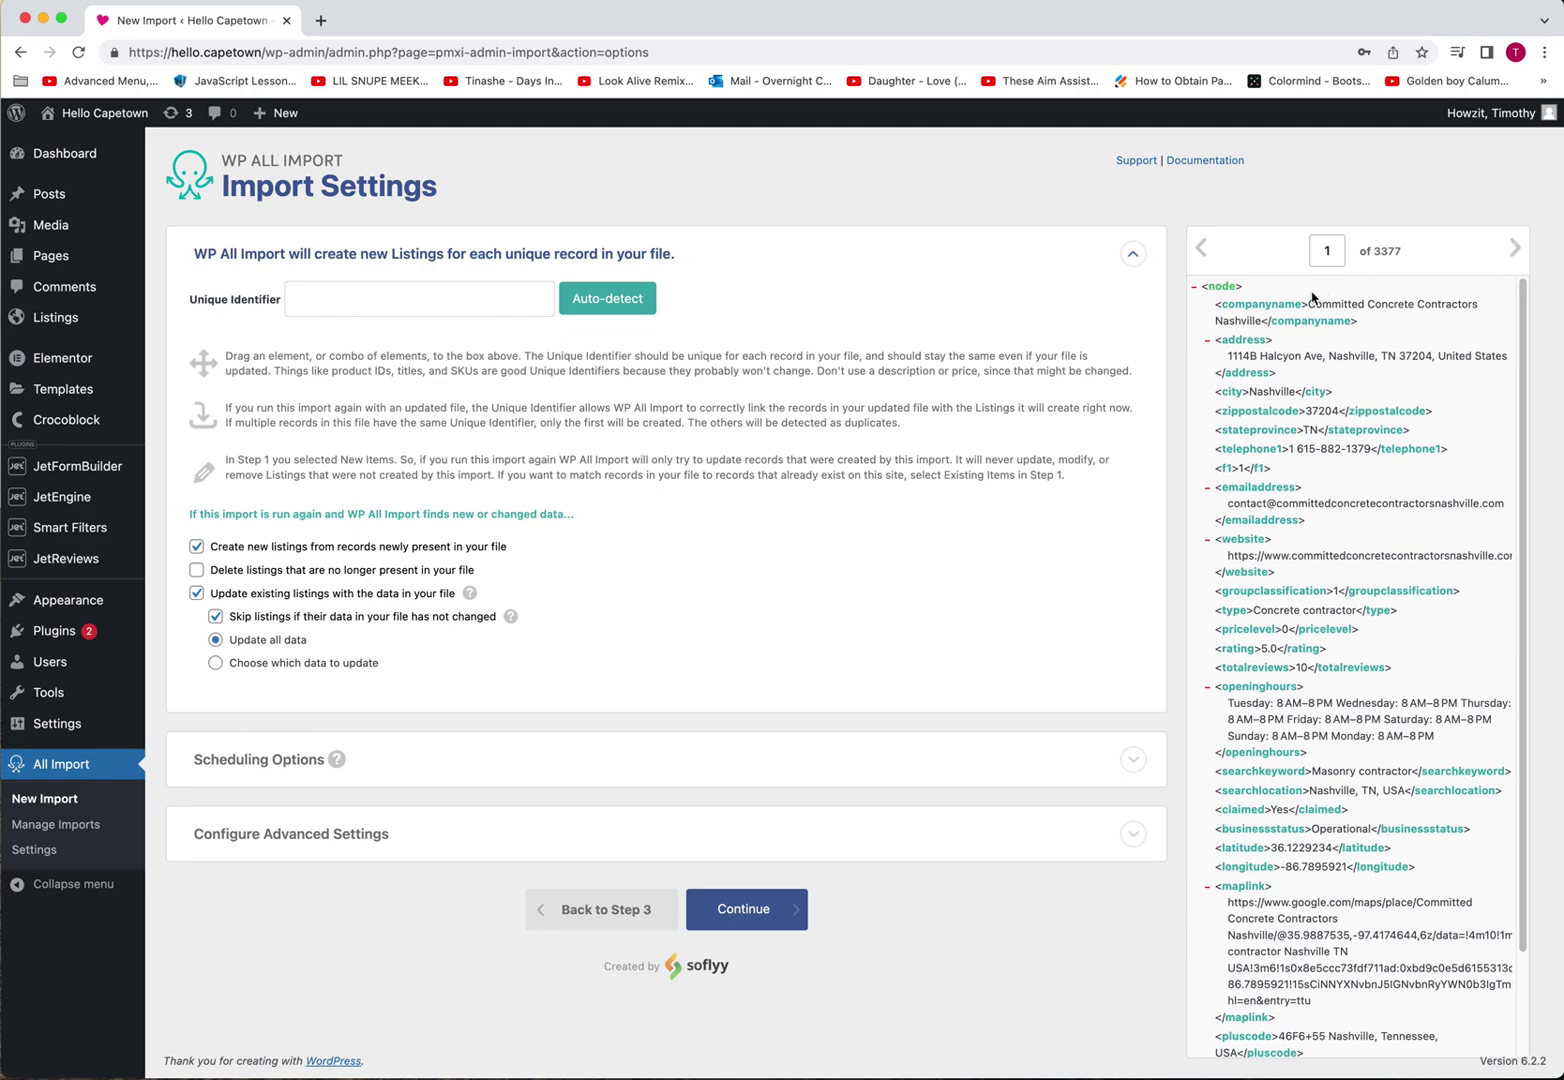
left_click_drag(1284, 313, 310, 303)
left_click_drag(1254, 311, 402, 301)
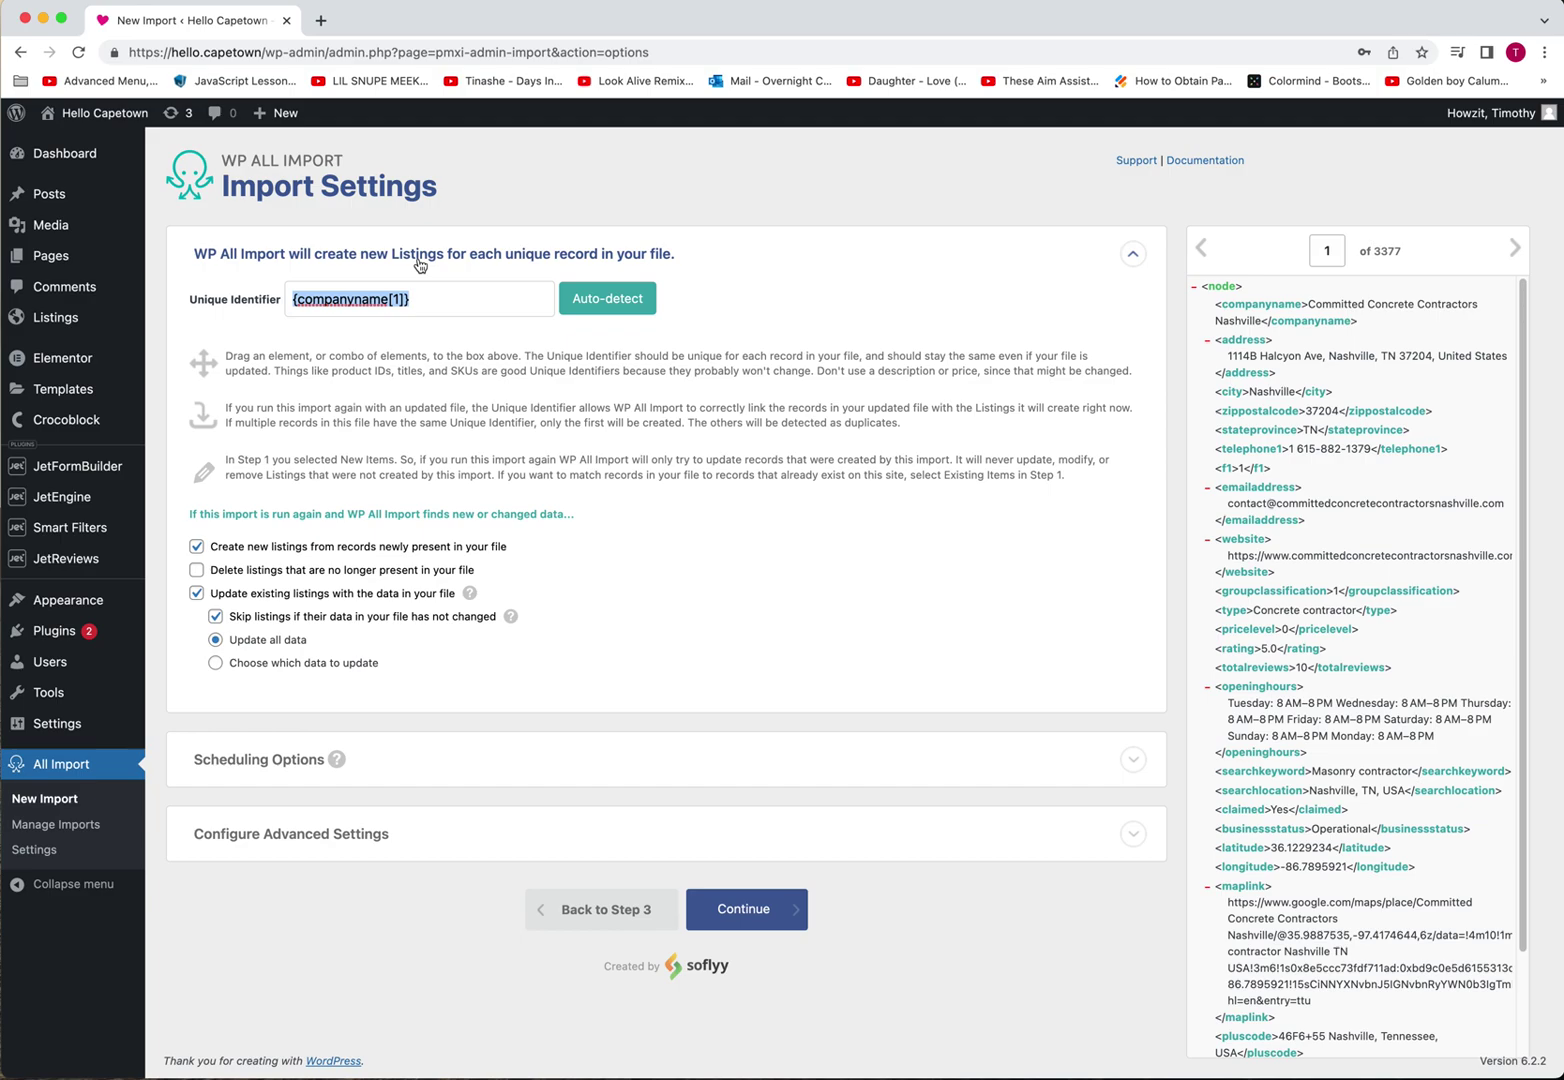
left_click(418, 330)
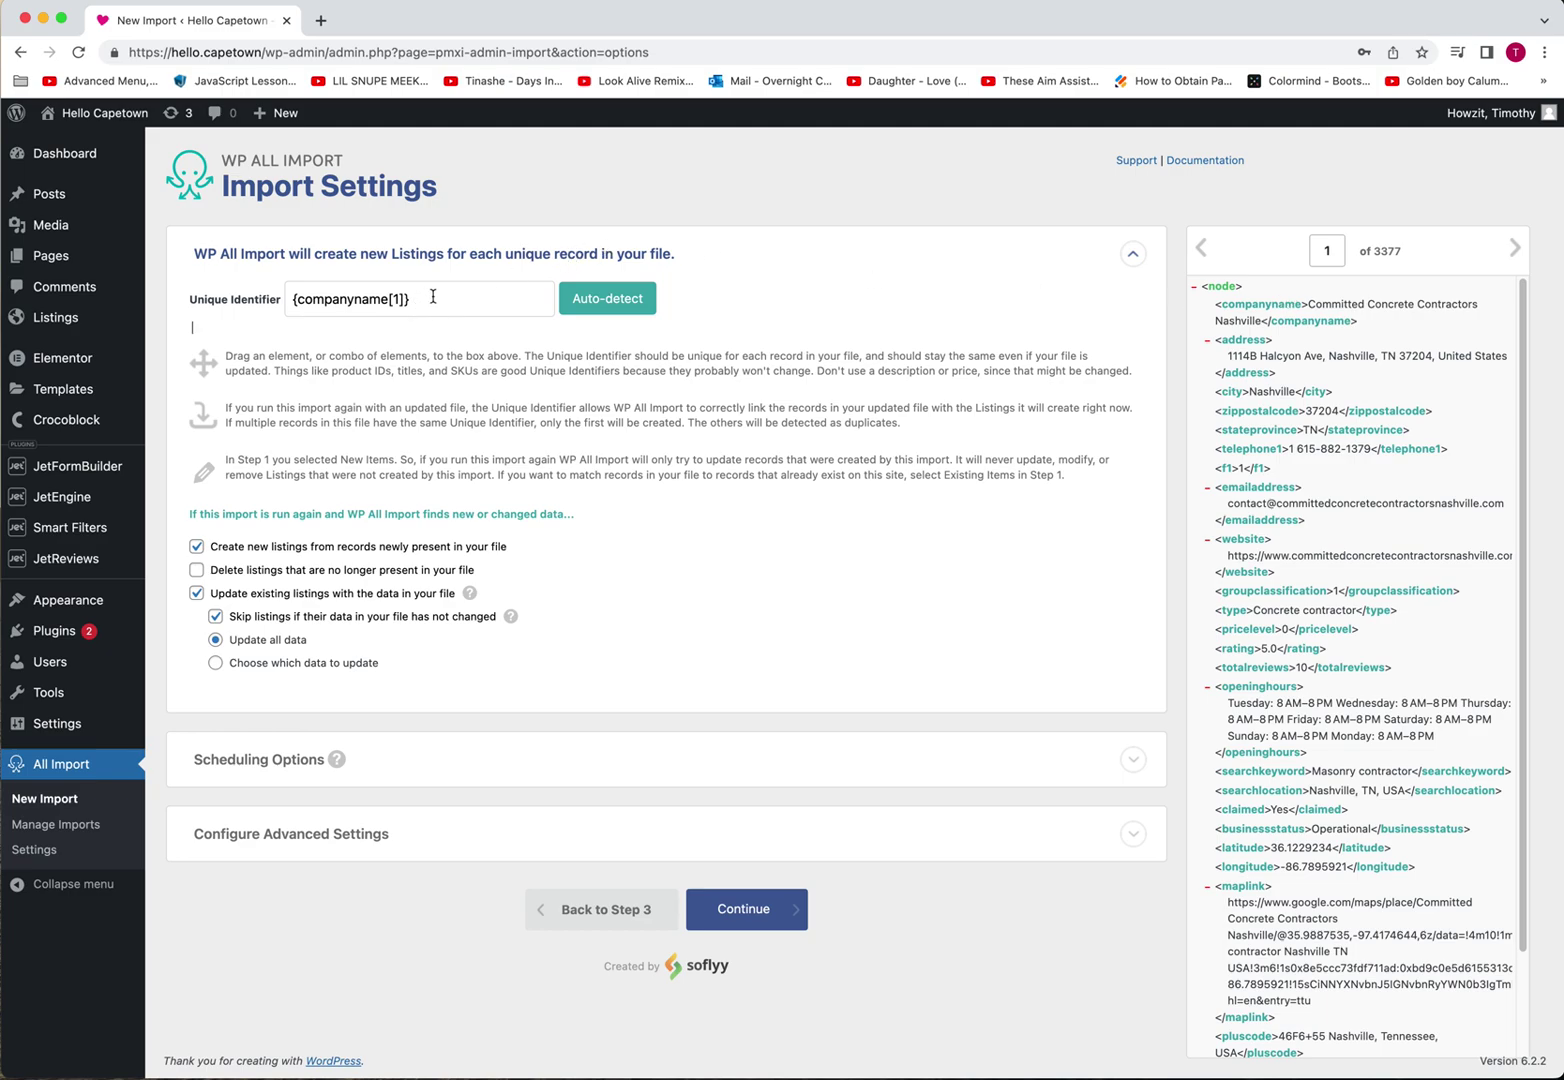
left_click(431, 298)
Append <address> and <telephone1> after {companyname[1]} in the Unique Identifier, separated by ' - '
left_click_drag(1250, 342, 510, 292)
left_click_drag(1253, 430, 507, 296)
left_click_drag(1262, 449, 535, 300)
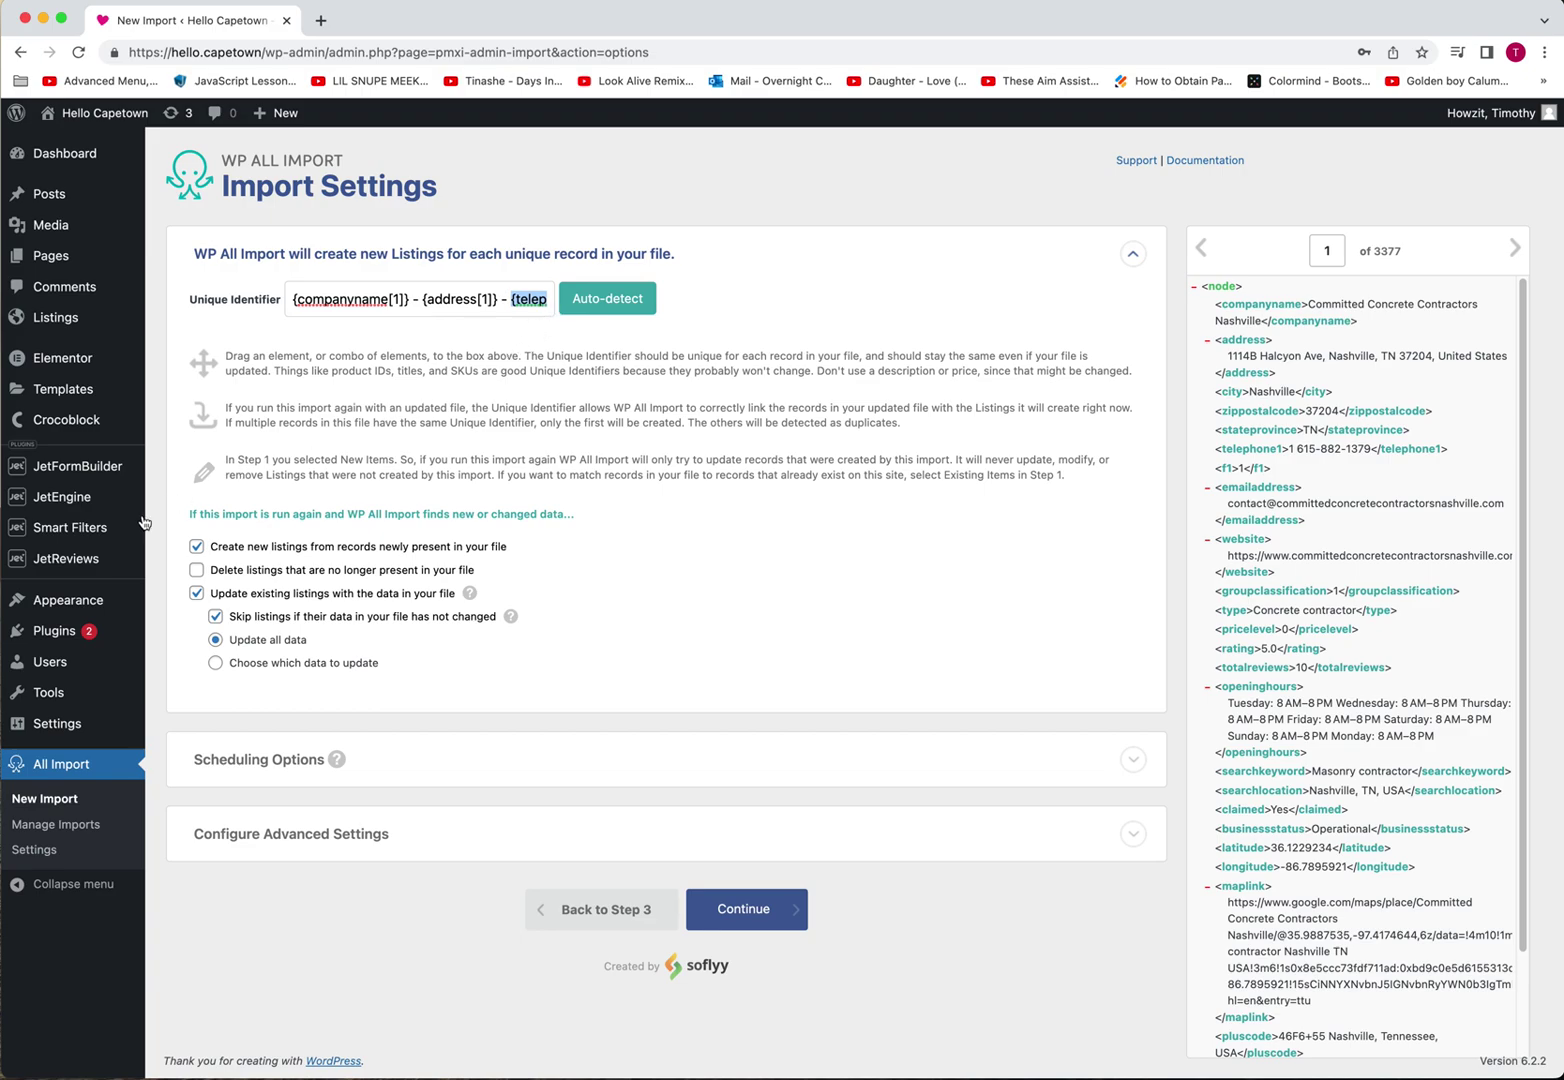
left_click(632, 338)
Expand the Configure Advanced Settings panel and scroll through its options
left_click(375, 842)
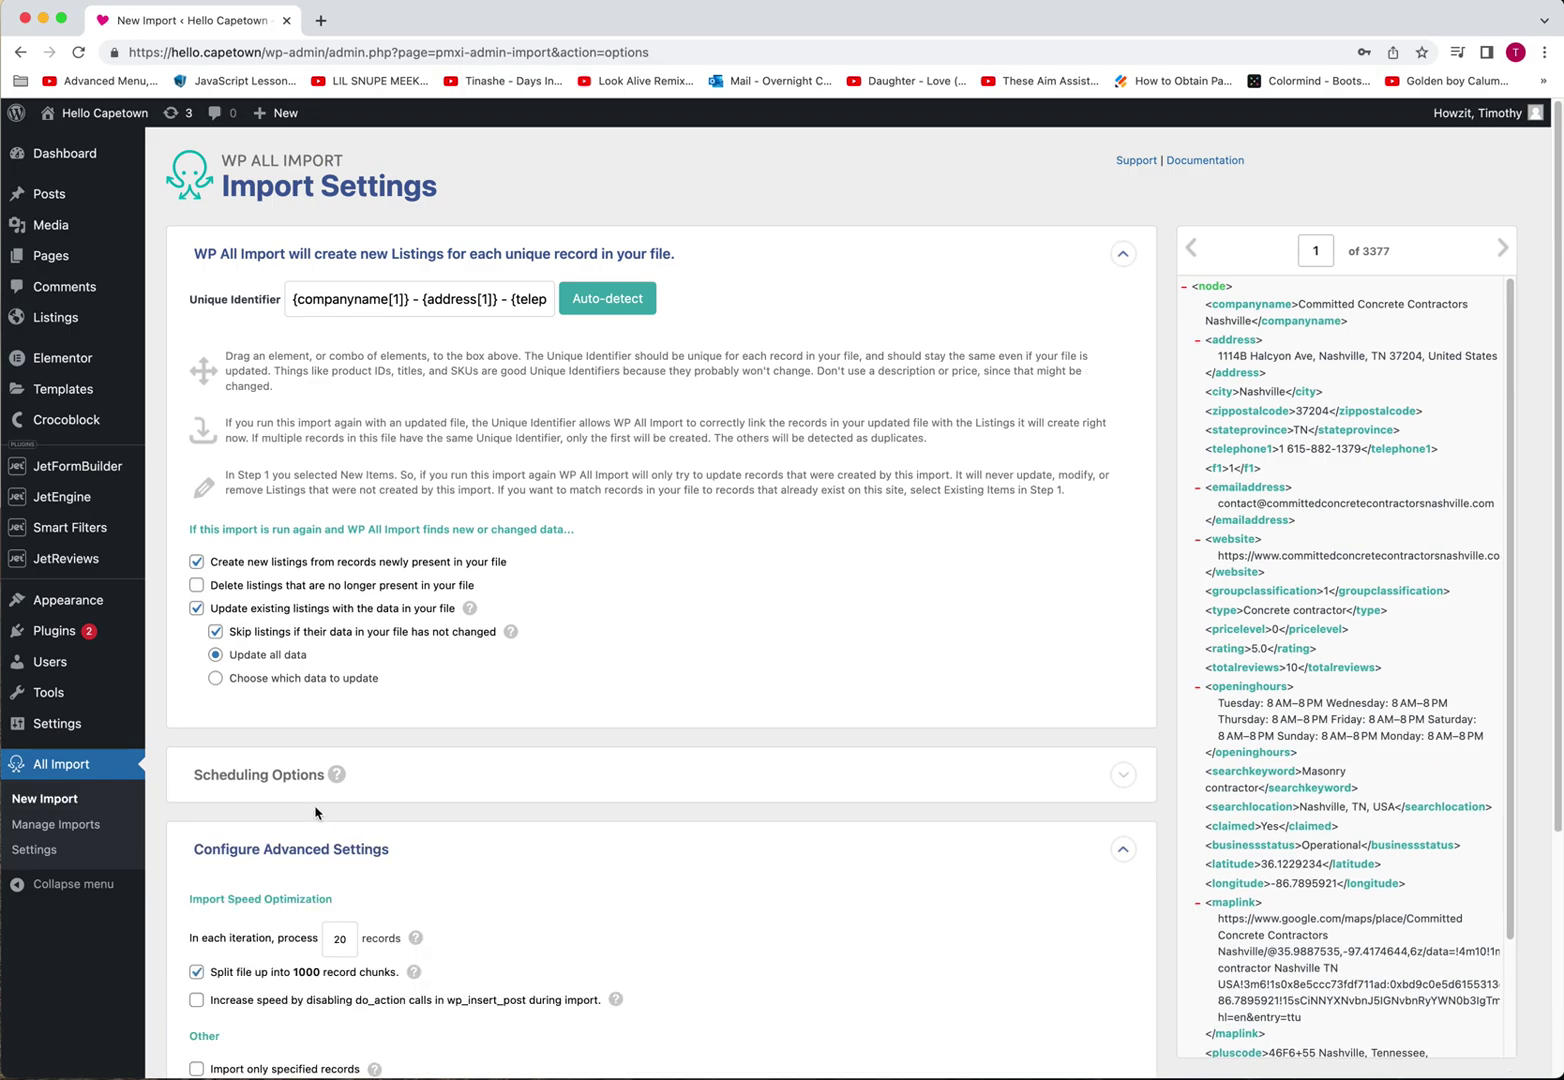
scroll(340, 812, "down", 3)
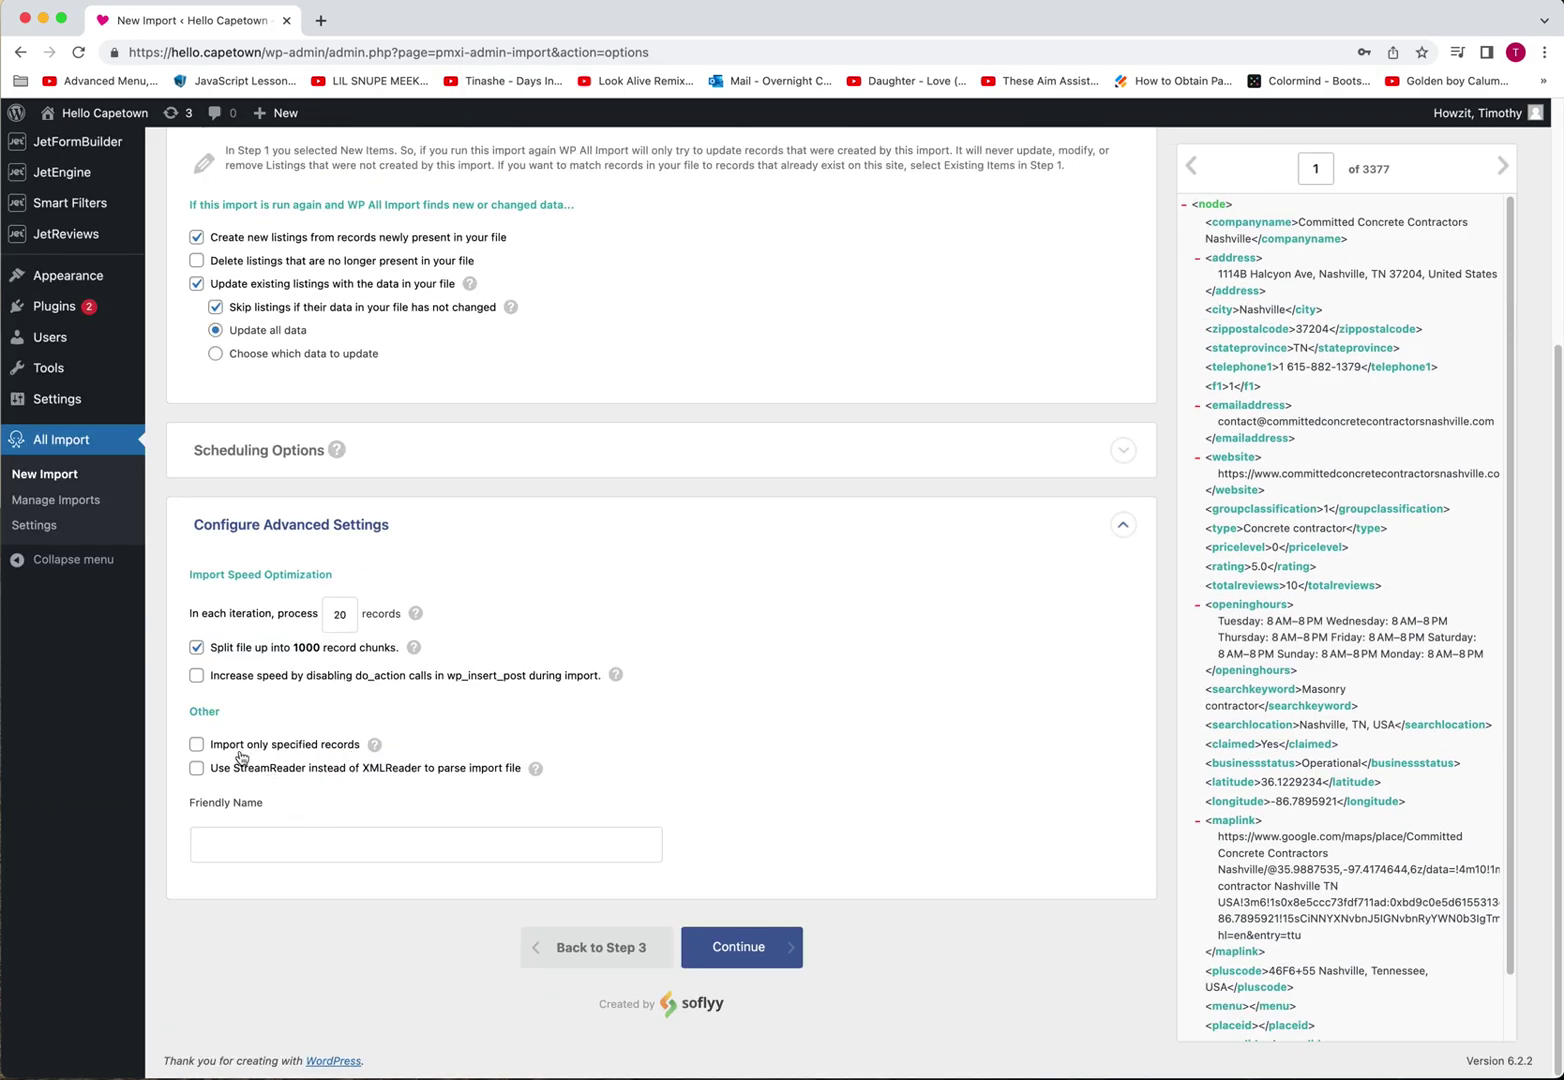